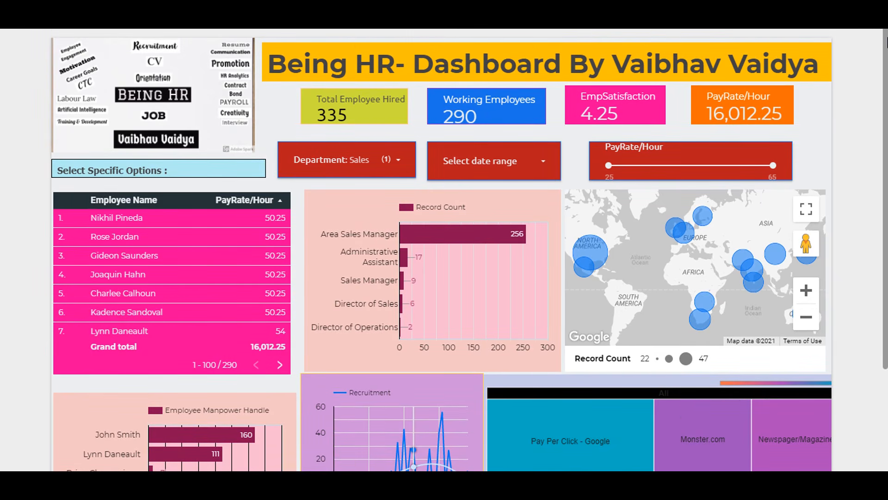
{"action": "left_click_drag", "start_coordinate": [886, 42], "coordinate": [887, 235]}
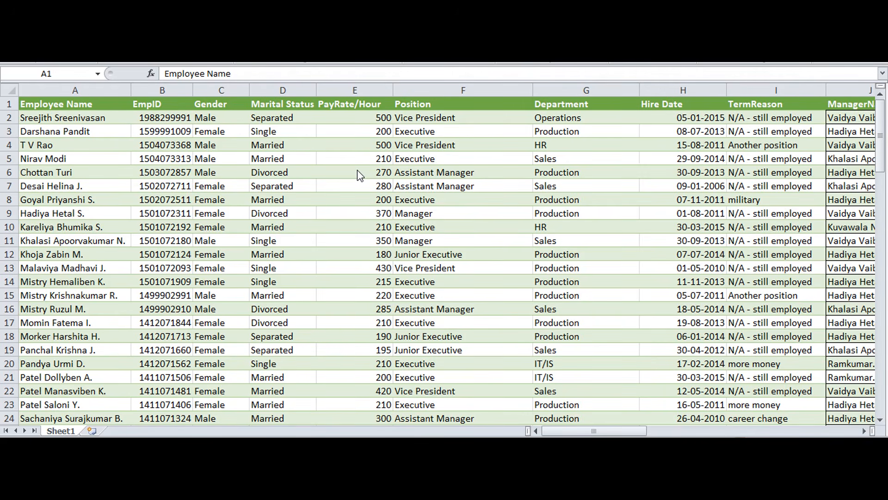
Examine the employee data sheet's column headers from Employee Name through Country and look down through its records
{"action": "left_click", "coordinate": [72, 119]}
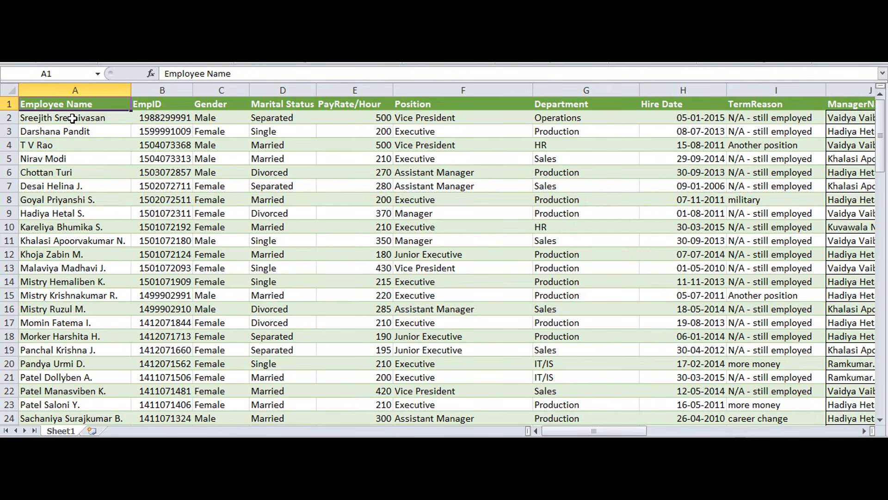
{"action": "key", "text": "Right"}
{"action": "key", "text": "Right"}
{"action": "key", "text": "Right"}
{"action": "key", "text": "Right"}
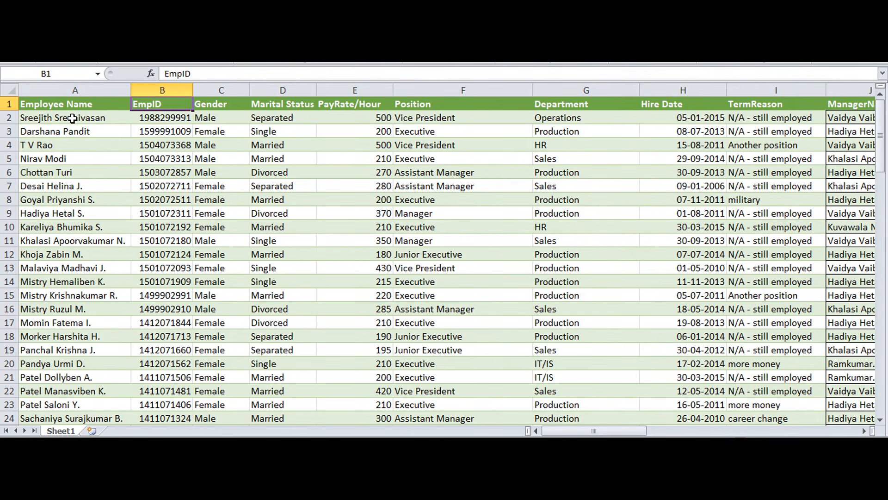
{"action": "key", "text": "Right"}
{"action": "key", "text": "Right"}
{"action": "key", "text": "Right"}
{"action": "key", "text": "Right"}
{"action": "key", "text": "Right"}
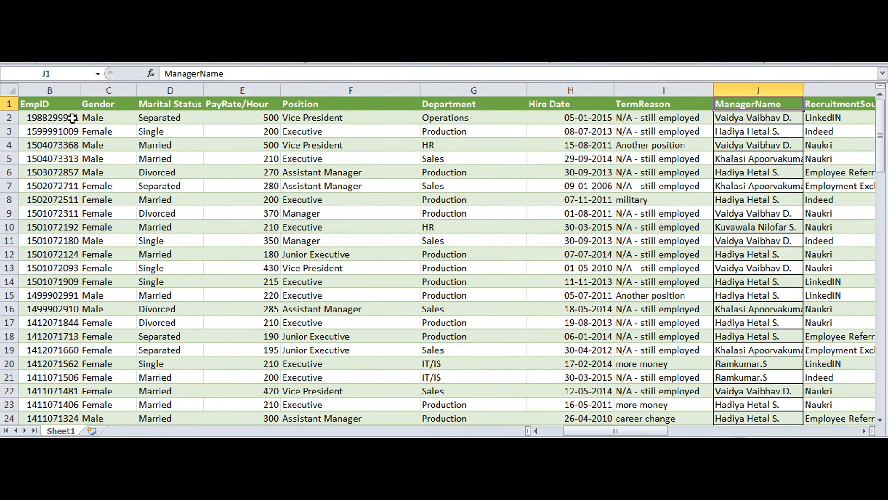
{"action": "key", "text": "Right"}
{"action": "key", "text": "Right"}
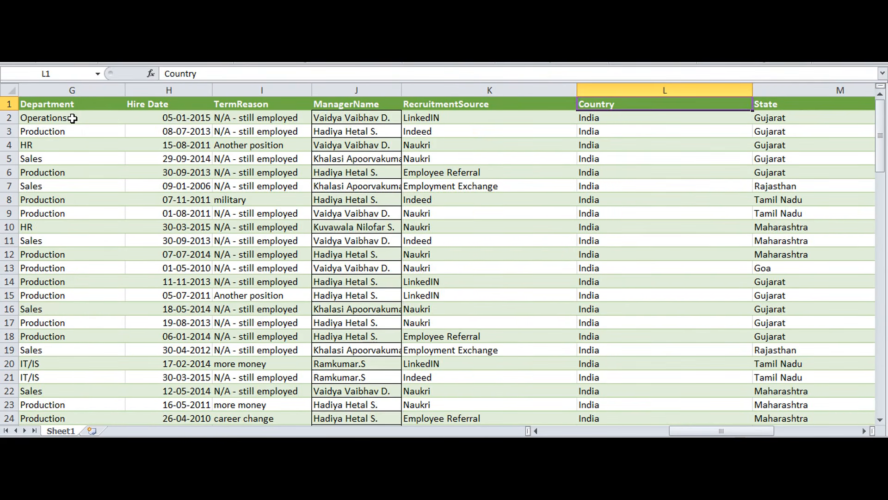
{"action": "scroll", "coordinate": [74, 121], "scroll_direction": "down", "scroll_amount": 14}
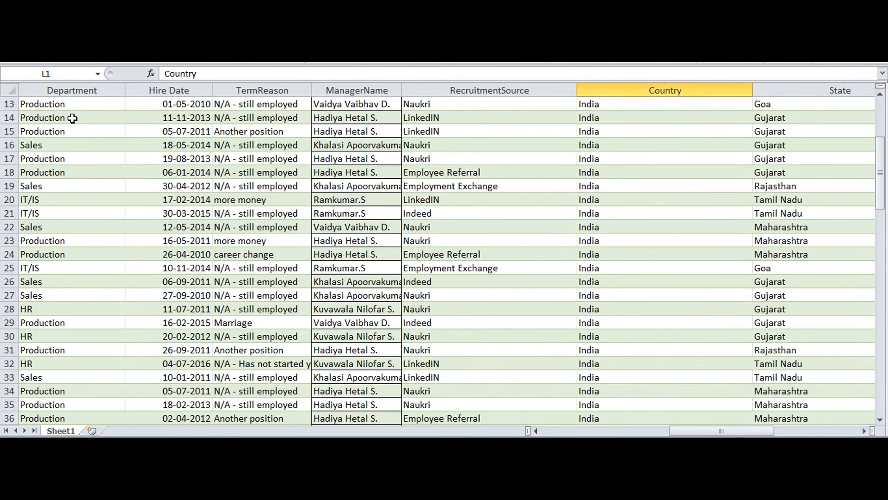
{"action": "scroll", "coordinate": [74, 123], "scroll_direction": "down", "scroll_amount": 4}
{"action": "scroll", "coordinate": [73, 120], "scroll_direction": "up", "scroll_amount": 14}
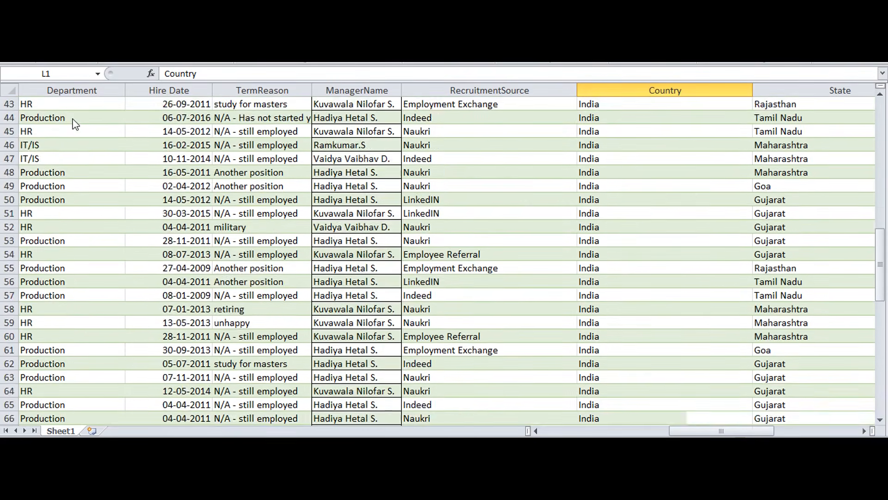
{"action": "scroll", "coordinate": [72, 118], "scroll_direction": "up", "scroll_amount": 4}
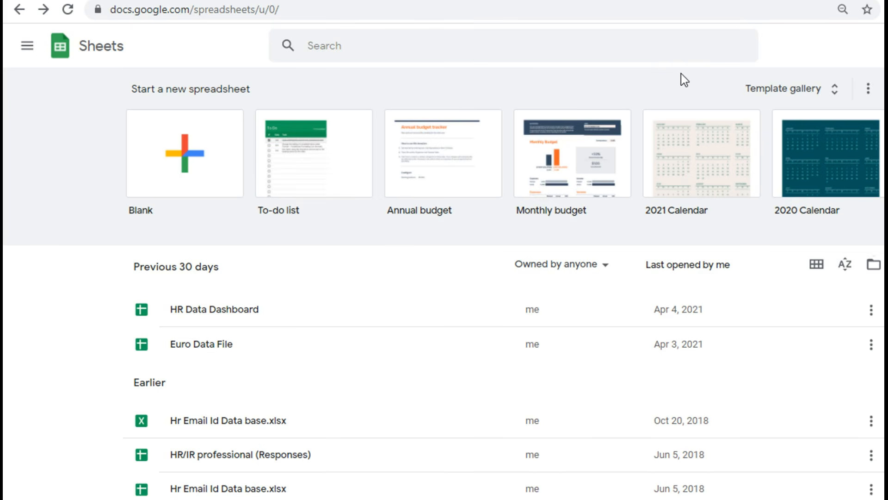
Create a blank spreadsheet in Google Sheets and upload the HR Data workbook bearing the author's name from the Dashboard folder
{"action": "left_click", "coordinate": [200, 147]}
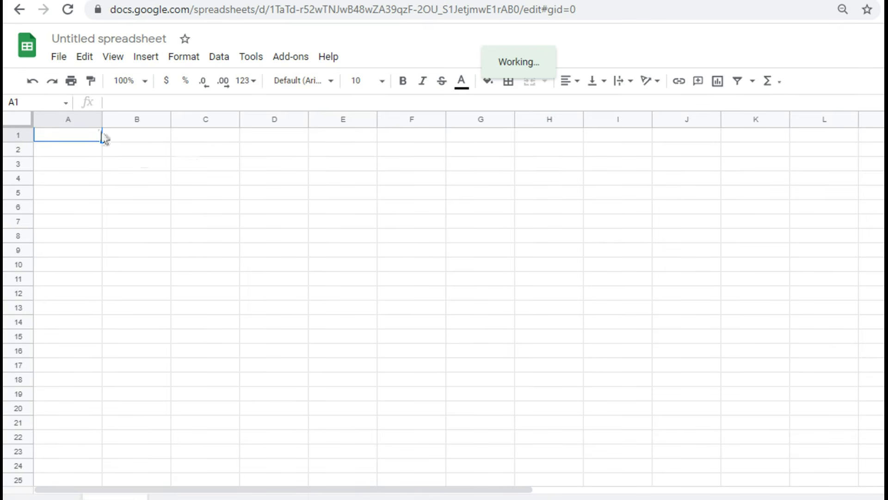
{"action": "left_click", "coordinate": [60, 58]}
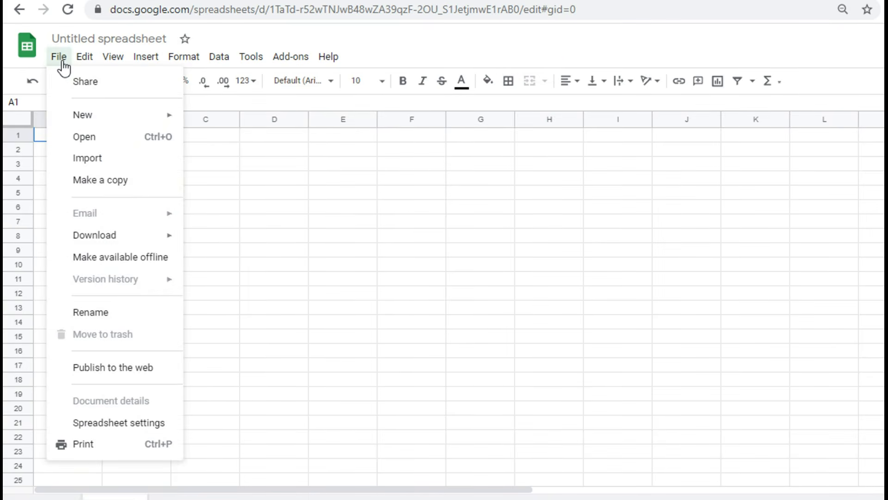
{"action": "left_click", "coordinate": [65, 166]}
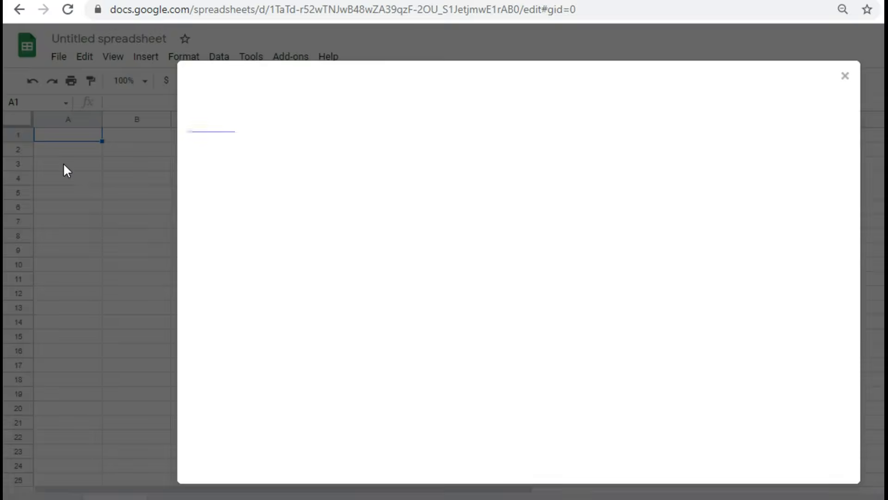
{"action": "left_click", "coordinate": [440, 114]}
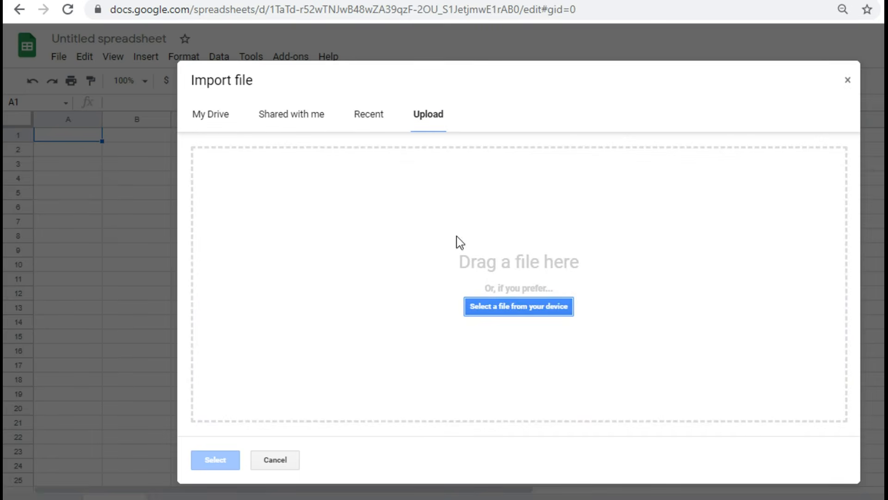
{"action": "left_click", "coordinate": [502, 308]}
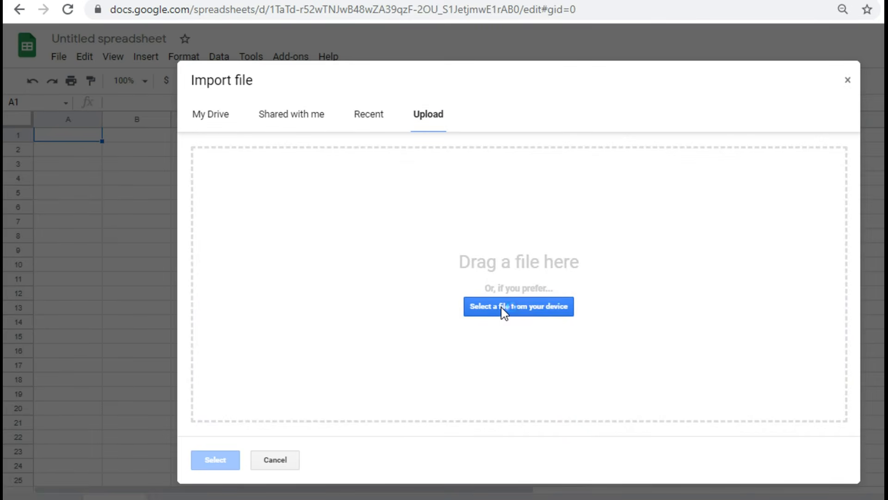
{"action": "left_click", "coordinate": [238, 139]}
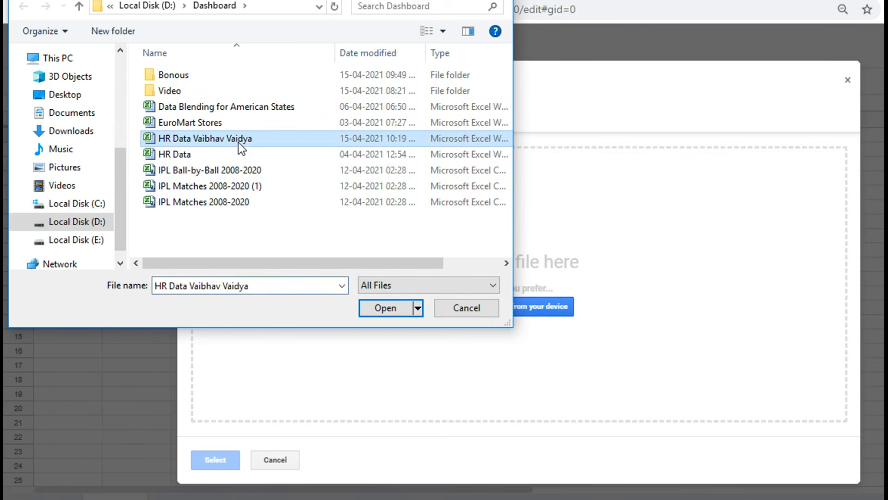
{"action": "left_click", "coordinate": [369, 307]}
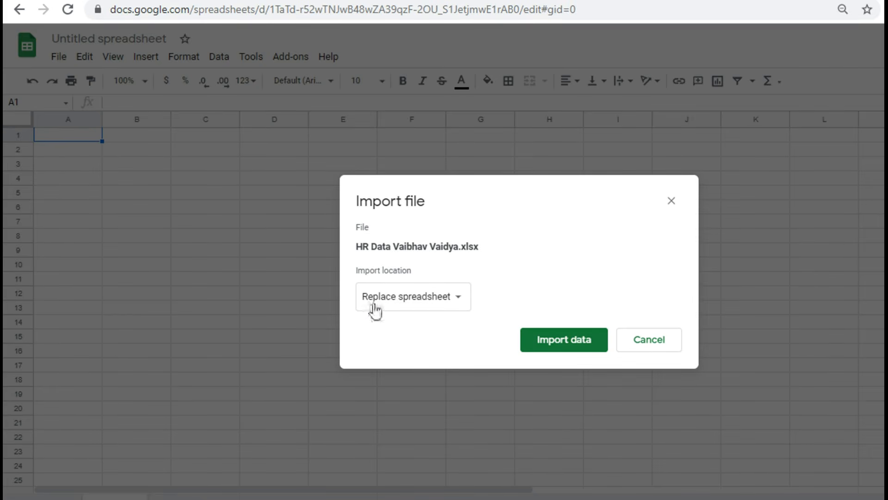
Import the uploaded workbook's data with the import location set to Replace spreadsheet
{"action": "left_click", "coordinate": [375, 306]}
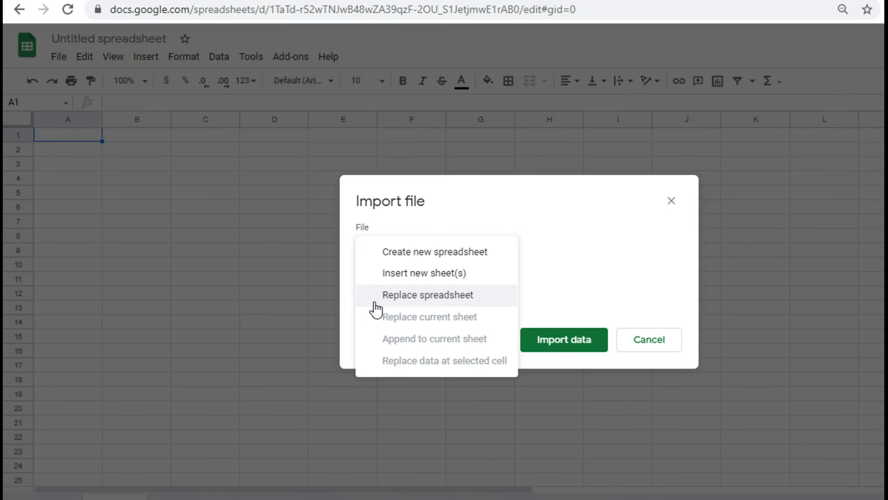
{"action": "left_click", "coordinate": [376, 300]}
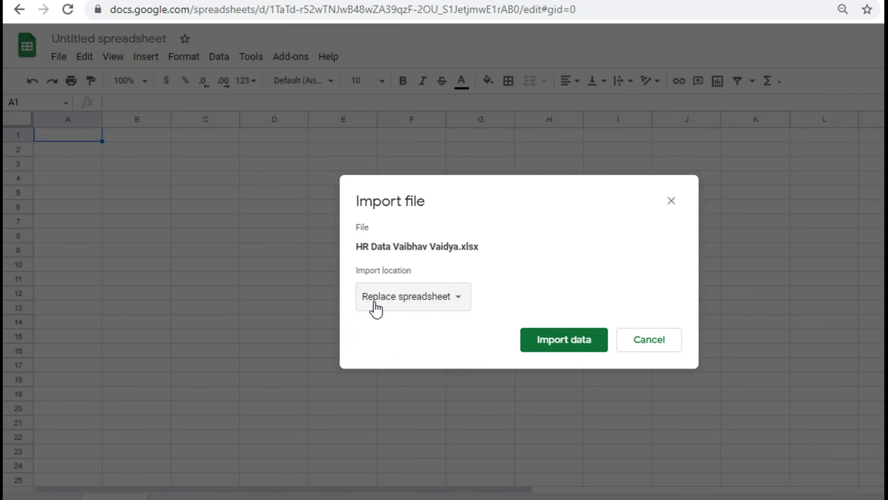
{"action": "left_click", "coordinate": [566, 347]}
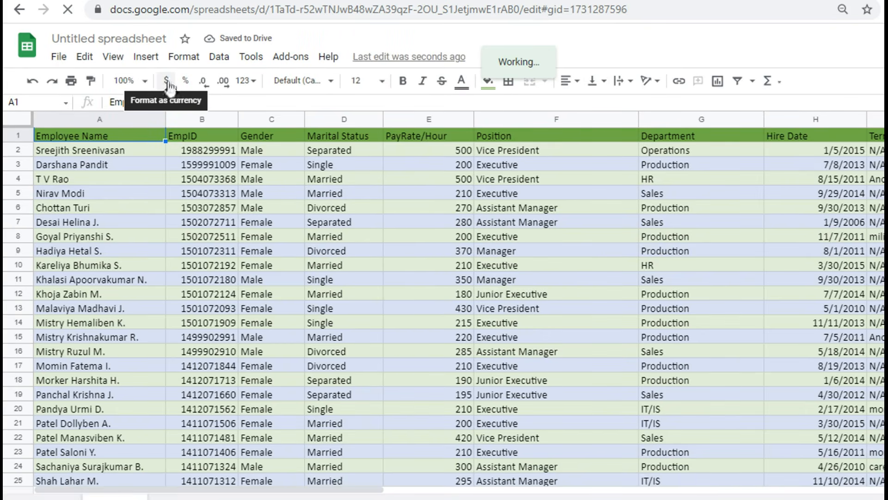
Rename the untitled spreadsheet as Being HR Dashboard
{"action": "left_click", "coordinate": [146, 37]}
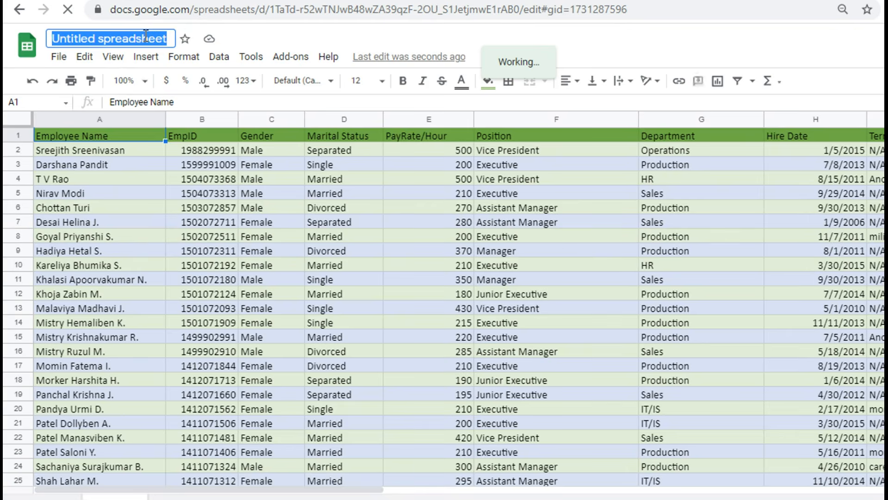
{"action": "key", "text": "BackSpace"}
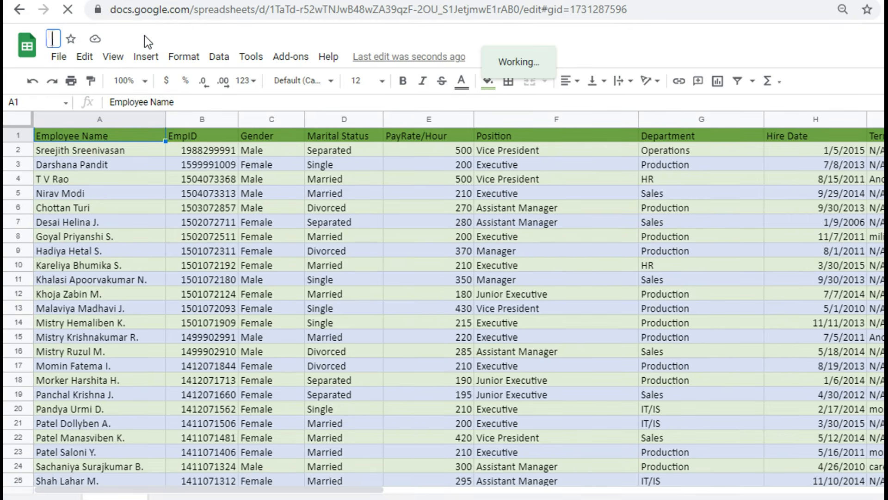
{"action": "type", "text": "Being "}
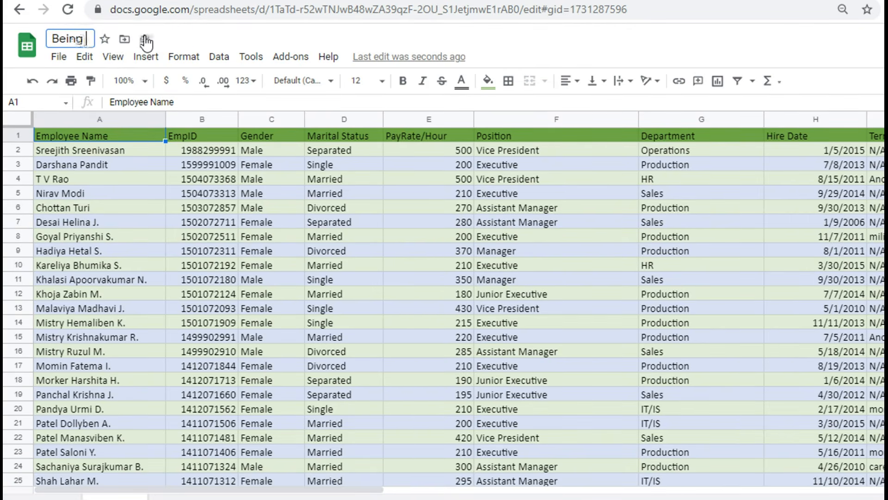
{"action": "type", "text": "HR D"}
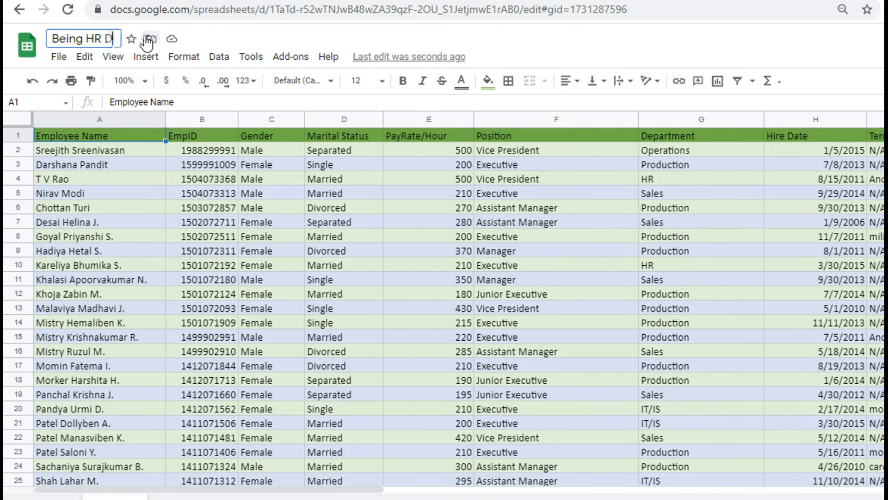
{"action": "type", "text": "ashboard"}
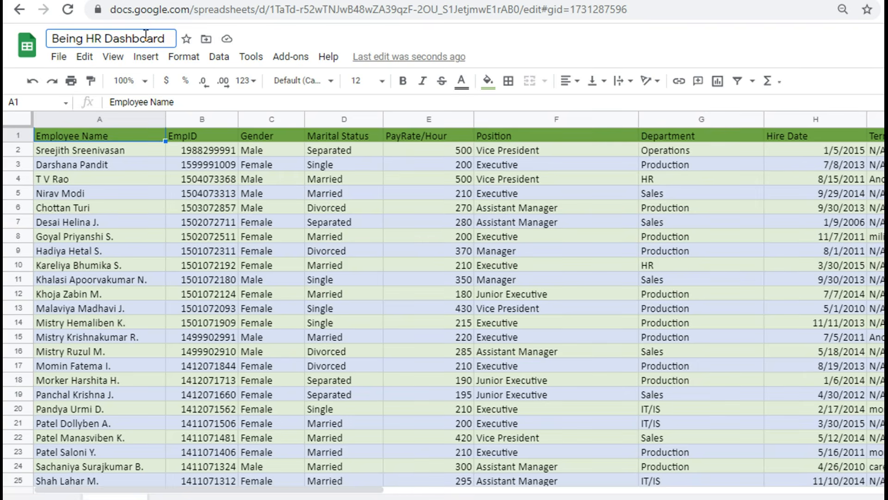
{"action": "left_click", "coordinate": [207, 209]}
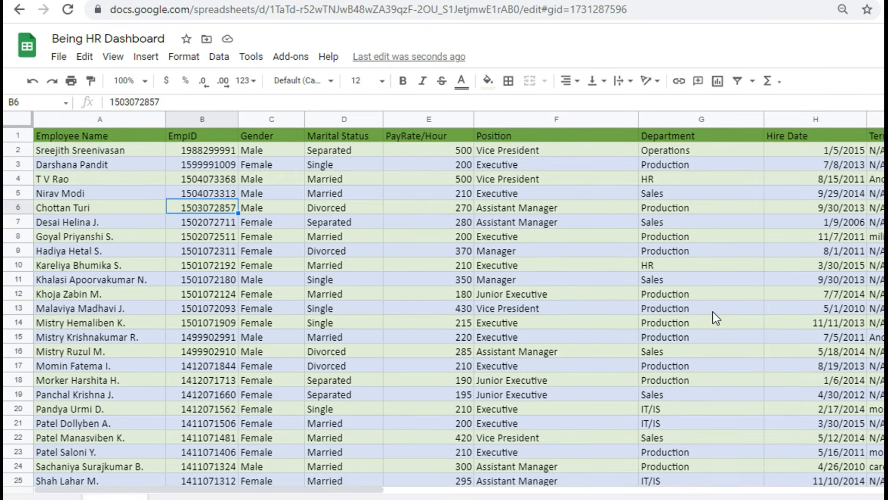
{"action": "key", "text": "Right"}
{"action": "key", "text": "Right"}
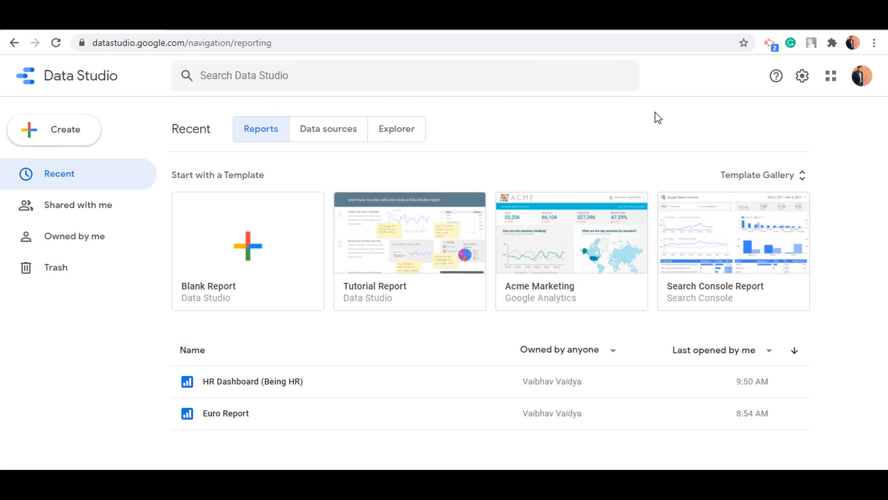
Start a new data source in Data Studio and browse the available Google connectors
{"action": "left_click", "coordinate": [64, 139]}
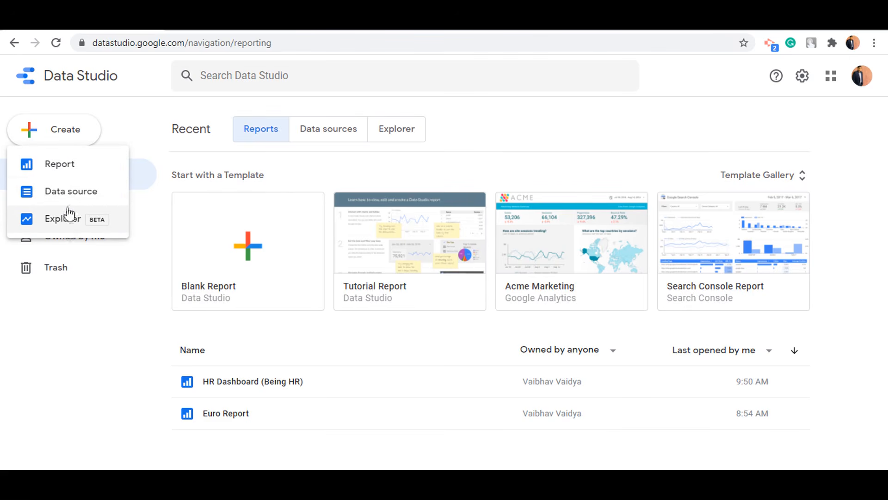
{"action": "left_click", "coordinate": [61, 191]}
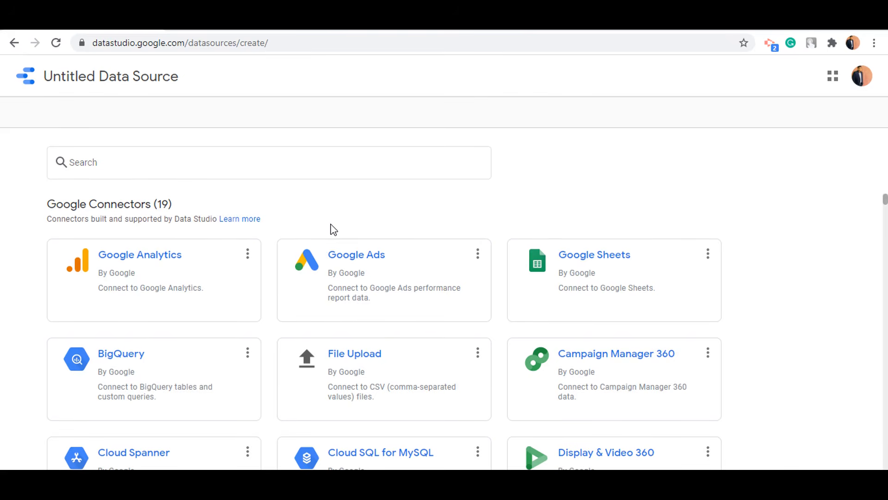
{"action": "scroll", "coordinate": [333, 229], "scroll_direction": "down", "scroll_amount": 7}
{"action": "scroll", "coordinate": [333, 228], "scroll_direction": "down", "scroll_amount": 4}
{"action": "scroll", "coordinate": [333, 229], "scroll_direction": "up", "scroll_amount": 10}
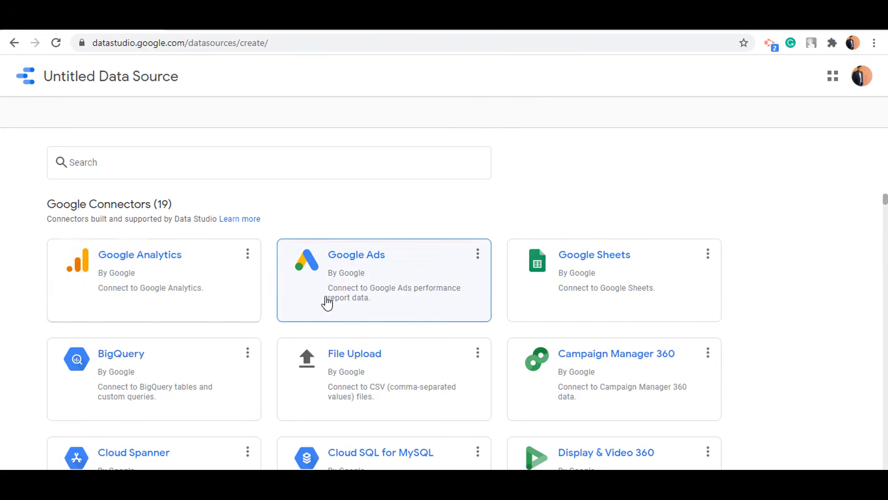
{"action": "scroll", "coordinate": [542, 311], "scroll_direction": "down", "scroll_amount": 2}
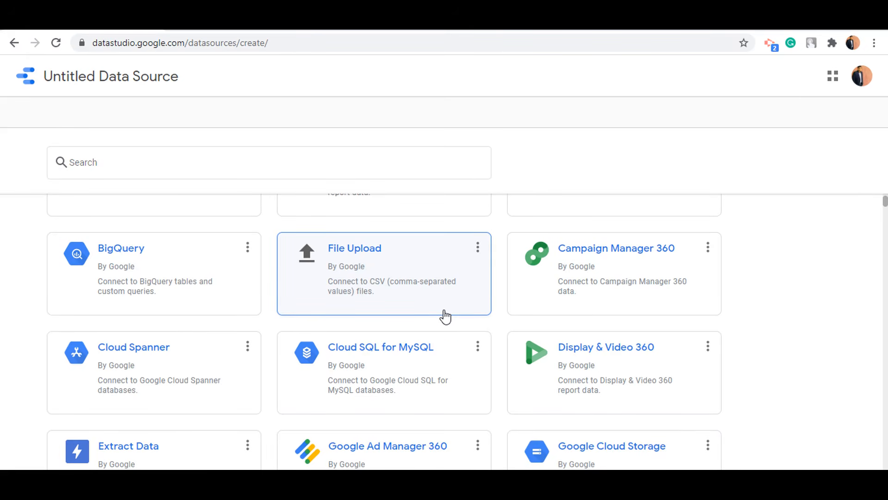
{"action": "scroll", "coordinate": [445, 317], "scroll_direction": "down", "scroll_amount": 6}
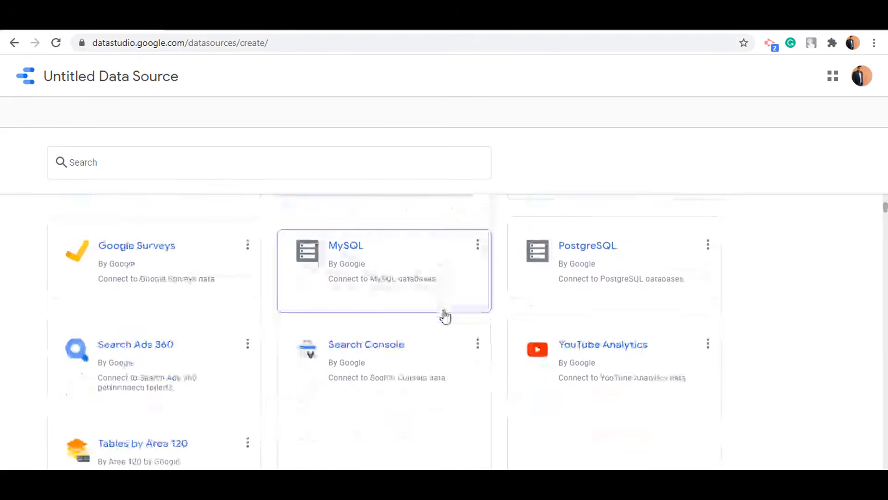
{"action": "scroll", "coordinate": [445, 316], "scroll_direction": "down", "scroll_amount": 3}
{"action": "scroll", "coordinate": [445, 316], "scroll_direction": "up", "scroll_amount": 12}
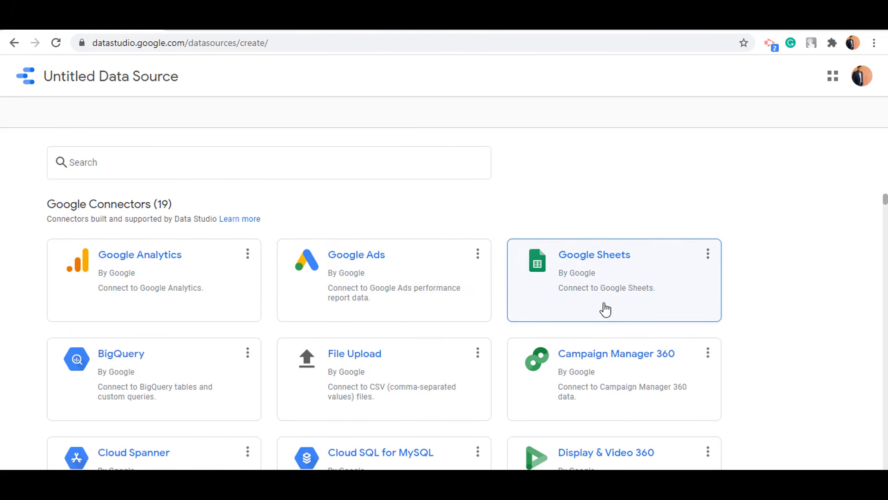
Connect the data source to Sheet1 of the Being HR Dashboard spreadsheet through the Google Sheets connector
{"action": "left_click", "coordinate": [606, 308]}
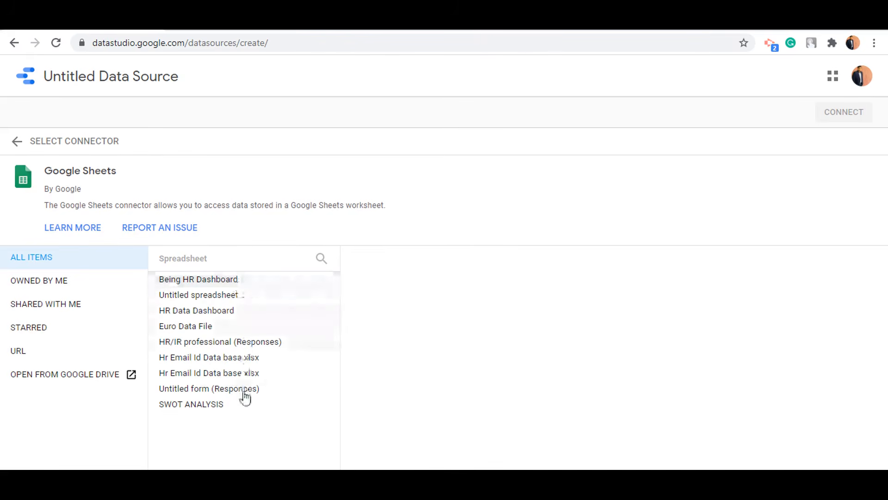
{"action": "left_click", "coordinate": [265, 283]}
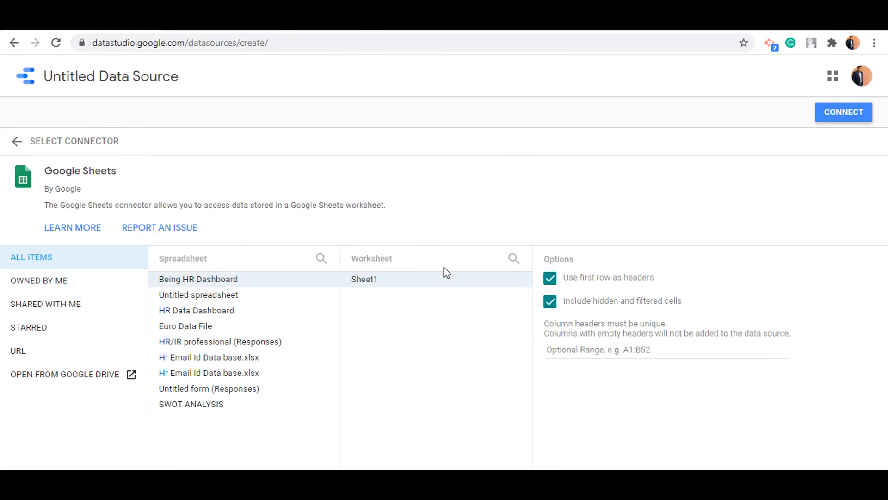
{"action": "left_click", "coordinate": [845, 116]}
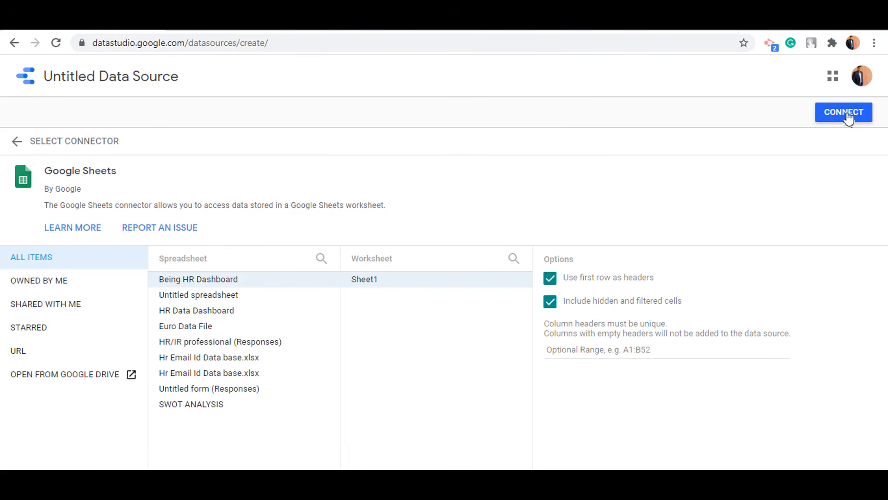
{"action": "left_click", "coordinate": [848, 117]}
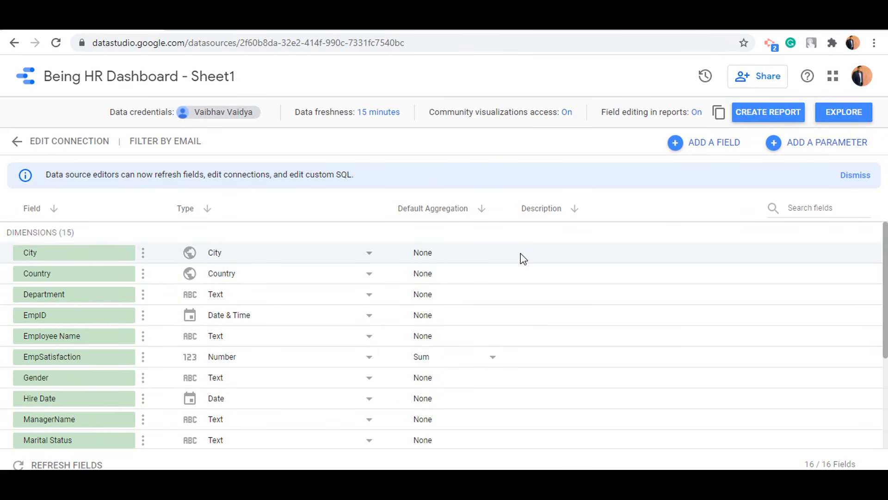
Change the EmpID field's type to Number in the data source's field list
{"action": "scroll", "coordinate": [521, 254], "scroll_direction": "down", "scroll_amount": 3}
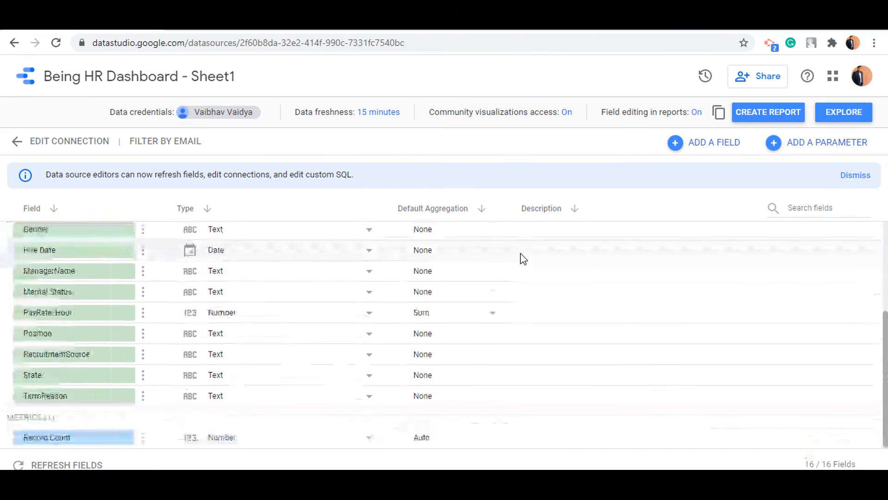
{"action": "scroll", "coordinate": [521, 253], "scroll_direction": "up", "scroll_amount": 3}
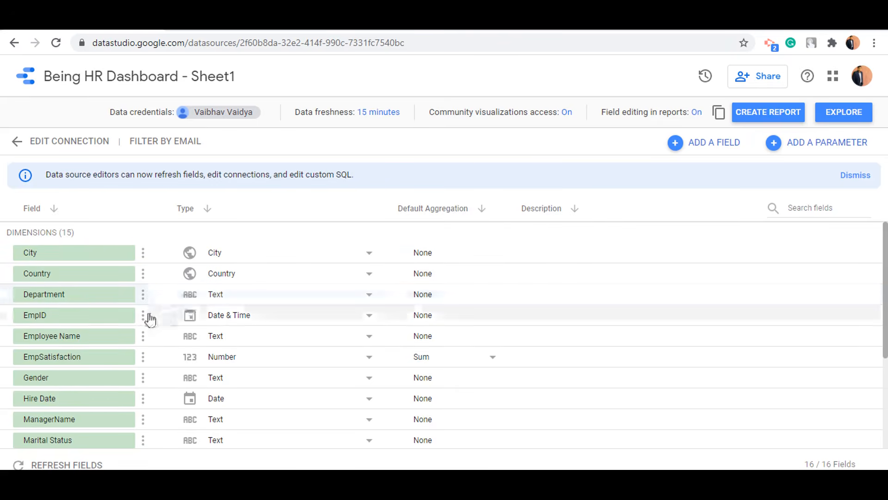
{"action": "left_click", "coordinate": [226, 323]}
{"action": "mouse_move", "coordinate": [236, 336]}
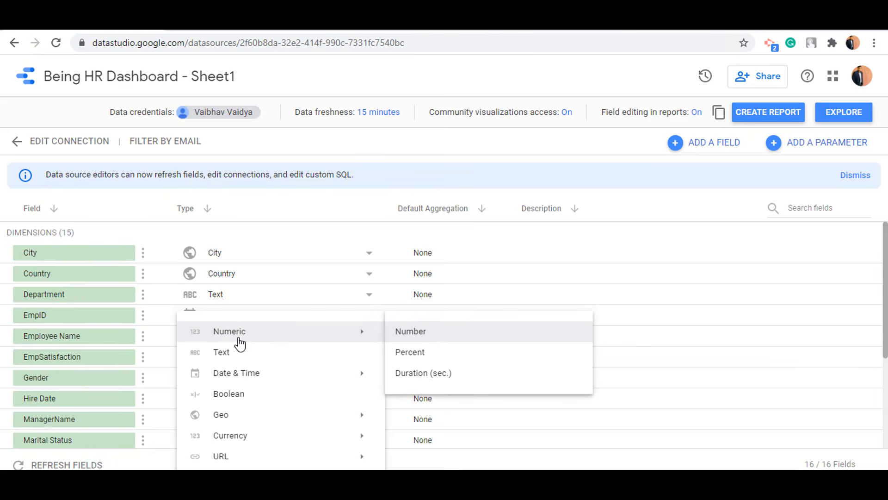
{"action": "left_click", "coordinate": [435, 337]}
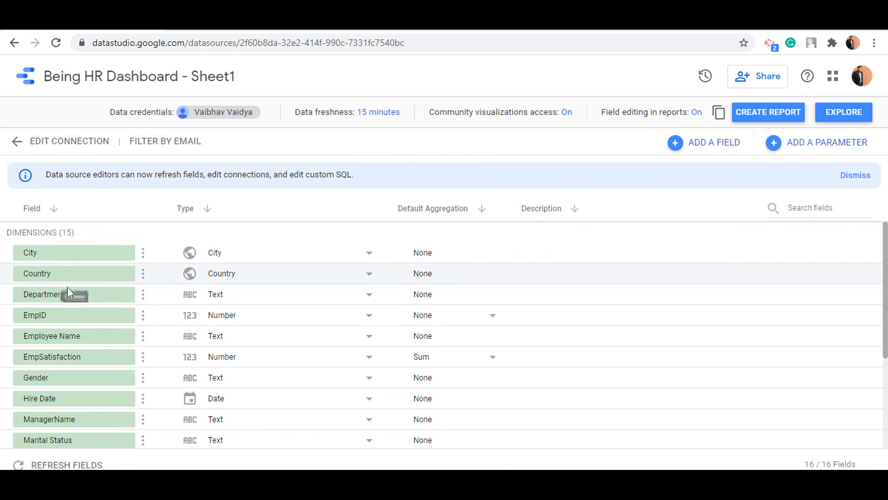
Review the data source's dimensions and metrics, checking each field's type and default aggregation
{"action": "scroll", "coordinate": [87, 389], "scroll_direction": "down", "scroll_amount": 3}
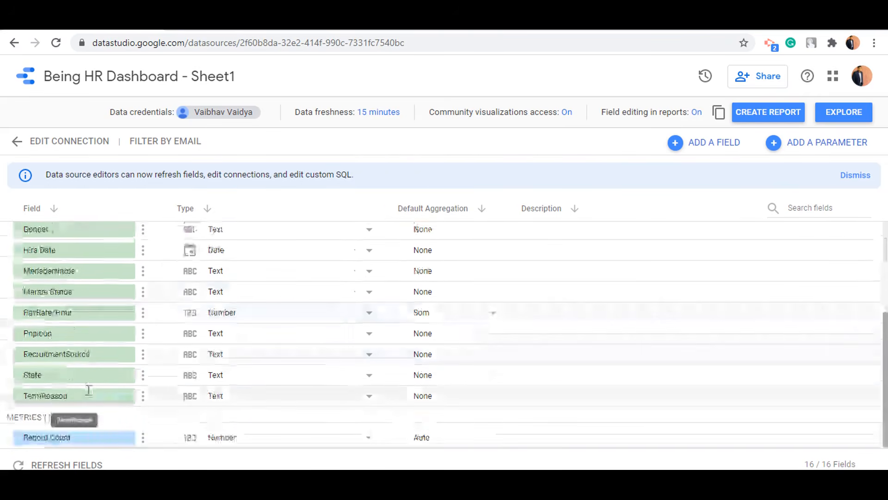
{"action": "scroll", "coordinate": [88, 390], "scroll_direction": "up", "scroll_amount": 3}
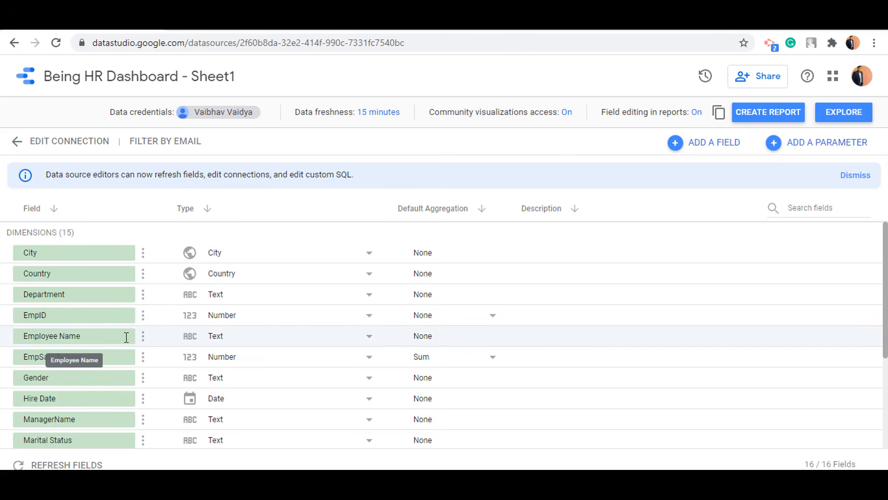
{"action": "scroll", "coordinate": [250, 341], "scroll_direction": "down", "scroll_amount": 1}
{"action": "scroll", "coordinate": [249, 341], "scroll_direction": "down", "scroll_amount": 1}
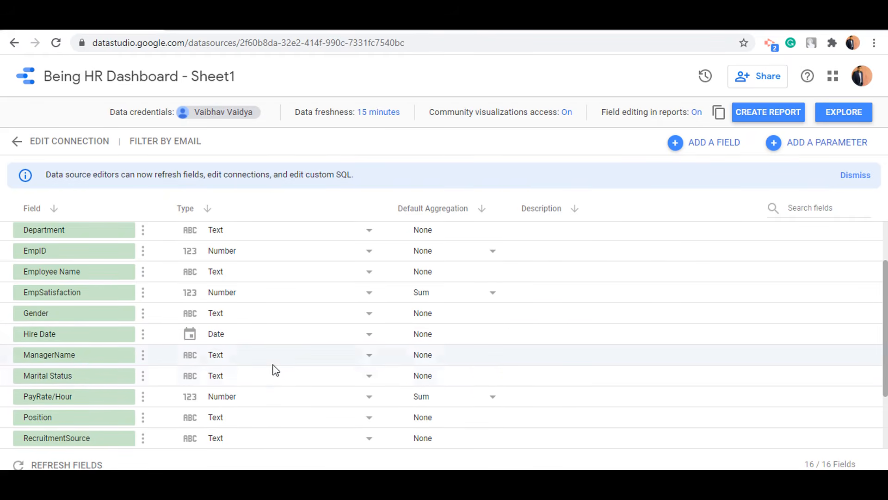
{"action": "scroll", "coordinate": [272, 367], "scroll_direction": "down", "scroll_amount": 2}
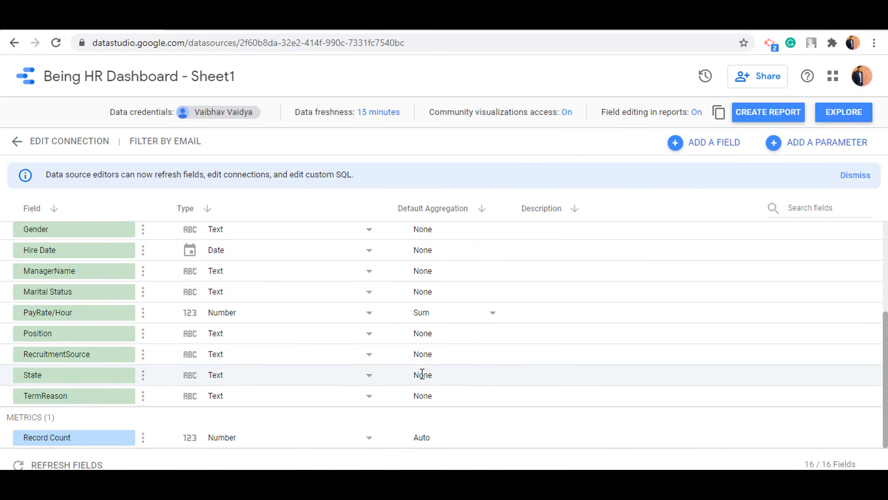
{"action": "scroll", "coordinate": [422, 372], "scroll_direction": "up", "scroll_amount": 3}
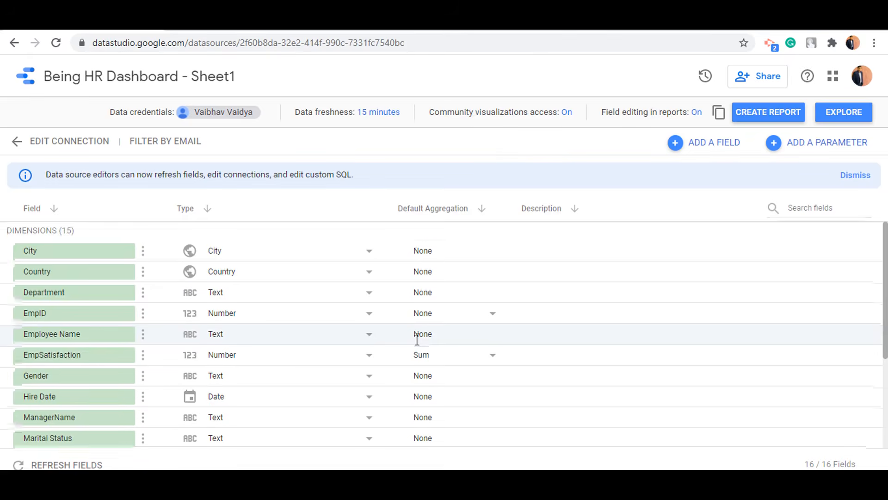
{"action": "scroll", "coordinate": [416, 340], "scroll_direction": "down", "scroll_amount": 3}
{"action": "scroll", "coordinate": [416, 340], "scroll_direction": "up", "scroll_amount": 3}
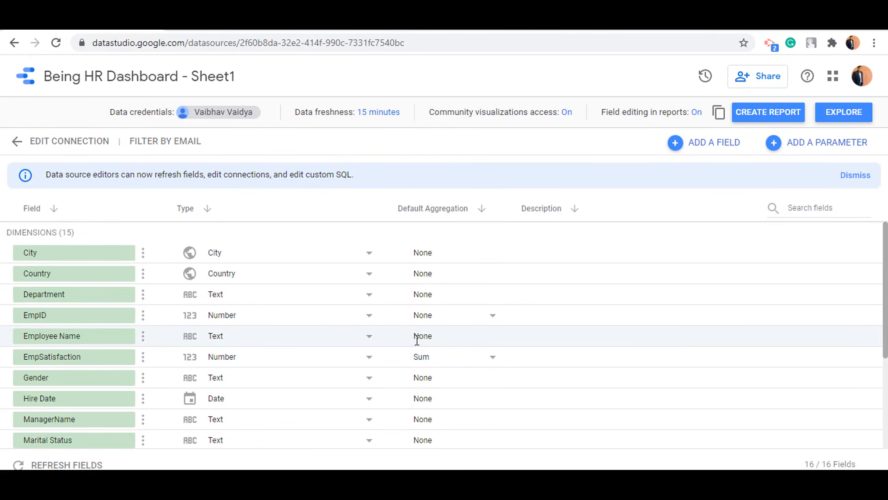
Create a report from this data source and delete the default Employee Name table from its page
{"action": "left_click", "coordinate": [782, 119]}
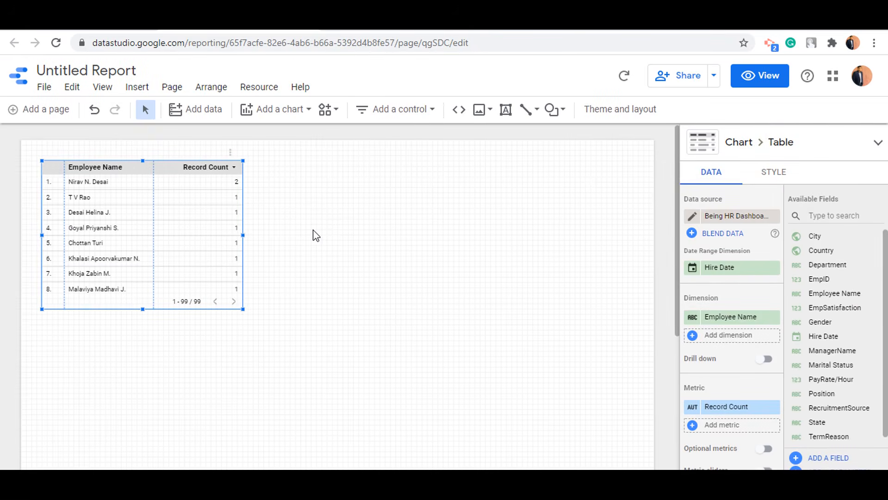
{"action": "left_click_drag", "start_coordinate": [241, 234], "coordinate": [267, 234]}
{"action": "left_click", "coordinate": [488, 225]}
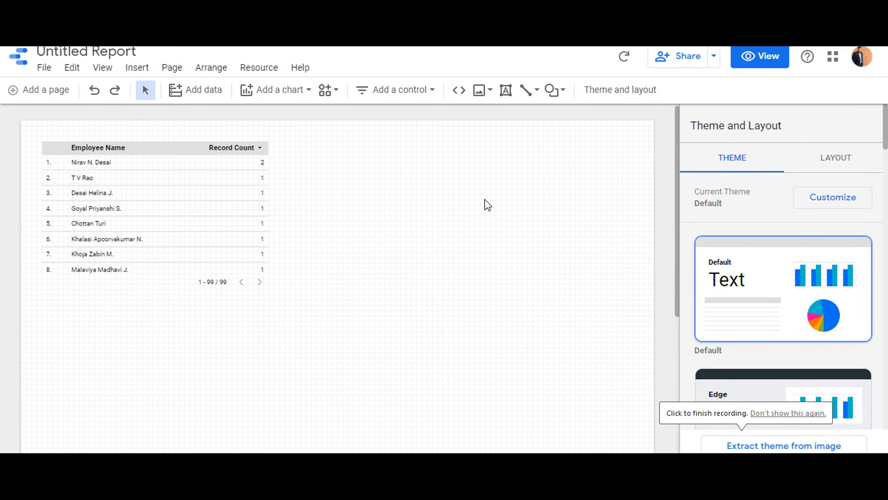
{"action": "left_click", "coordinate": [135, 227]}
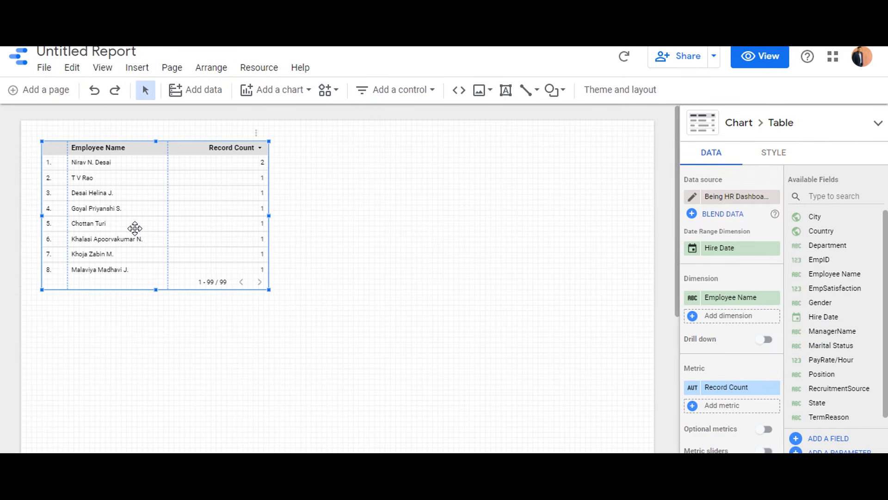
{"action": "key", "text": "Delete"}
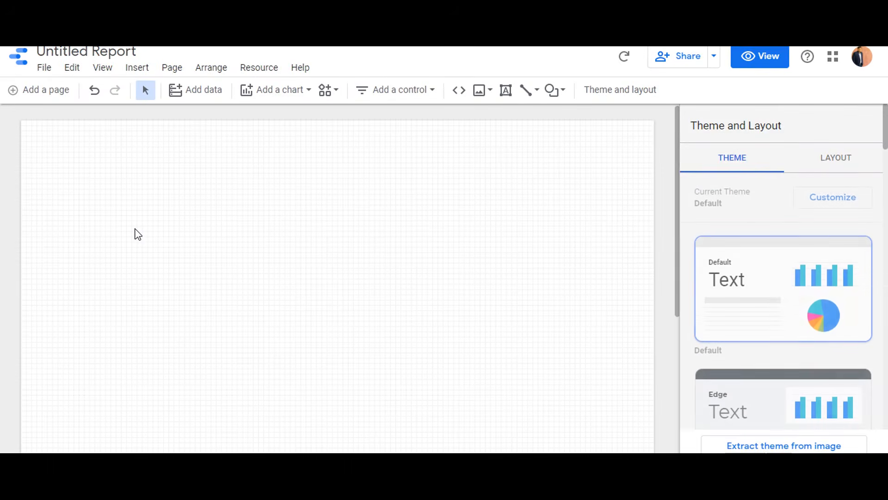
{"action": "left_click", "coordinate": [298, 92]}
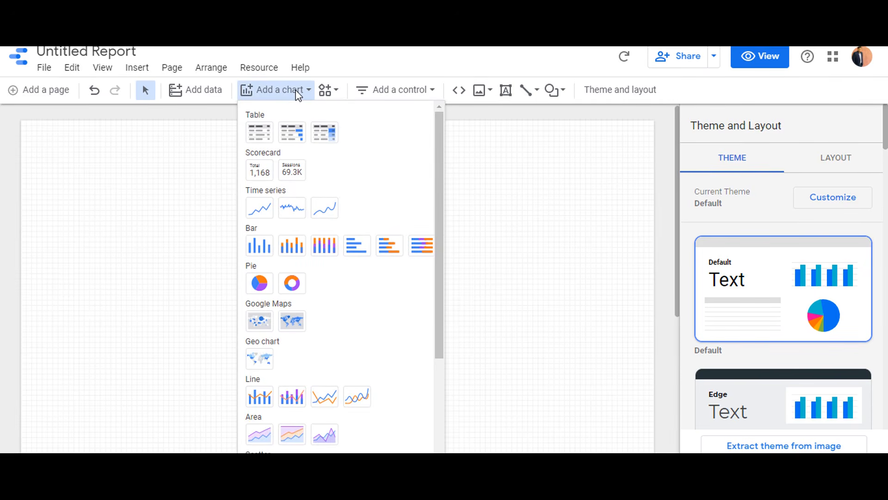
{"action": "left_click", "coordinate": [611, 193]}
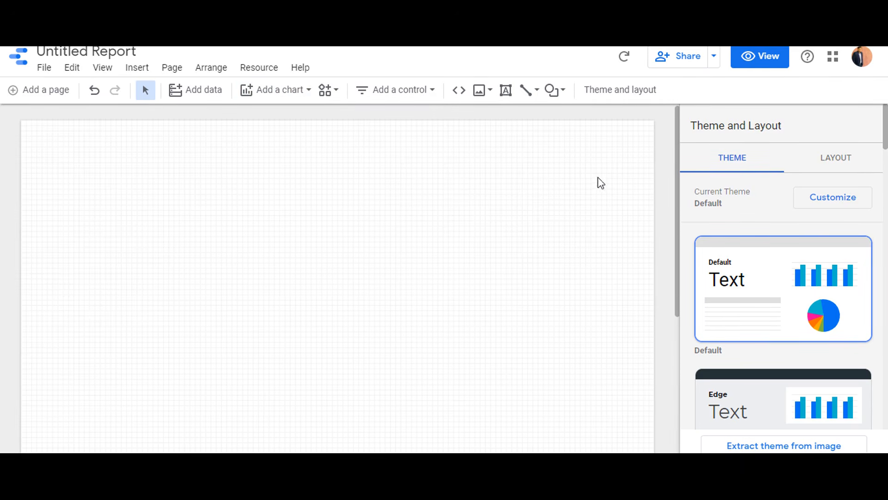
Add a text box along the upper edge of the report page, reading "Being HR Dashboard 2021"
{"action": "left_click", "coordinate": [506, 91]}
{"action": "left_click_drag", "start_coordinate": [40, 133], "coordinate": [332, 163]}
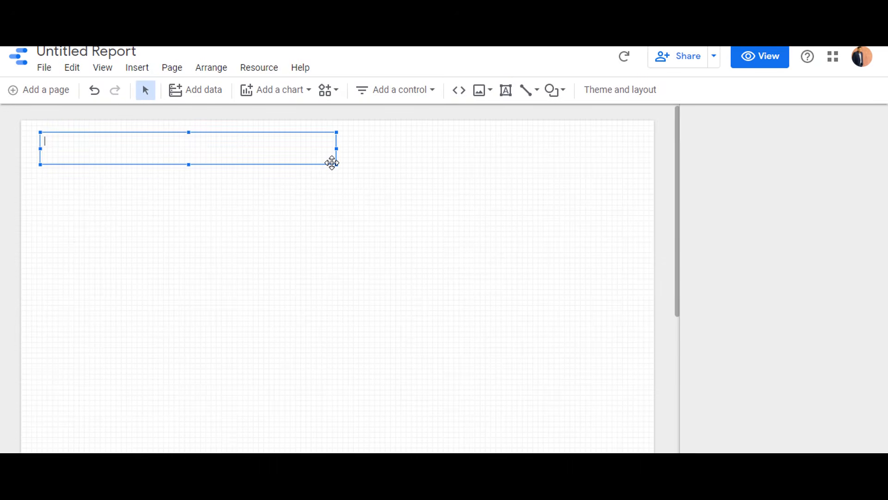
{"action": "type", "text": "Being GR"}
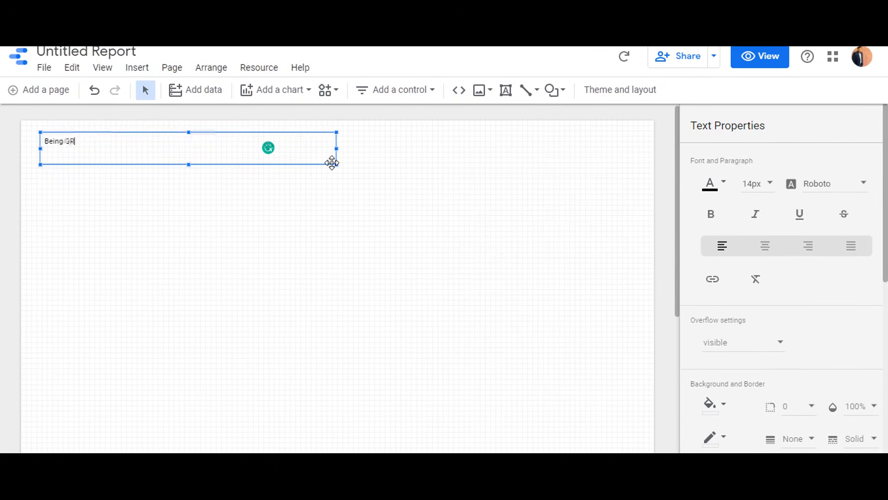
{"action": "key", "text": "BackSpace"}
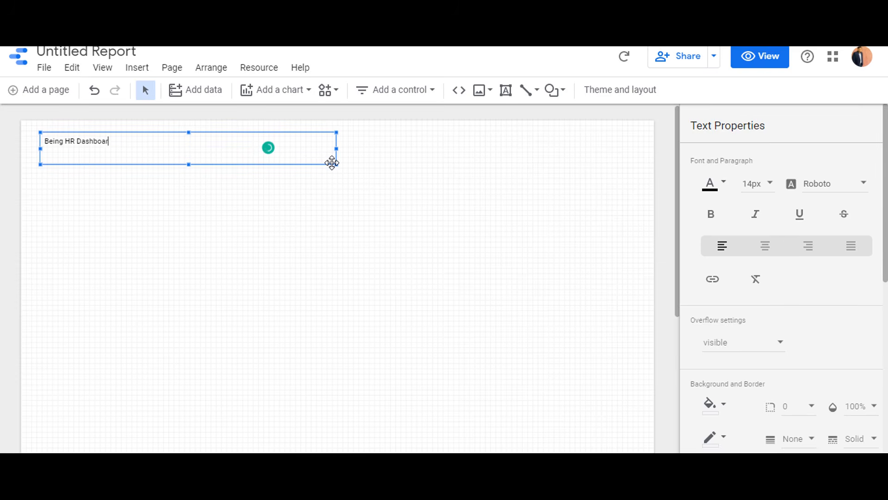
{"action": "type", "text": "021"}
{"action": "left_click", "coordinate": [405, 232]}
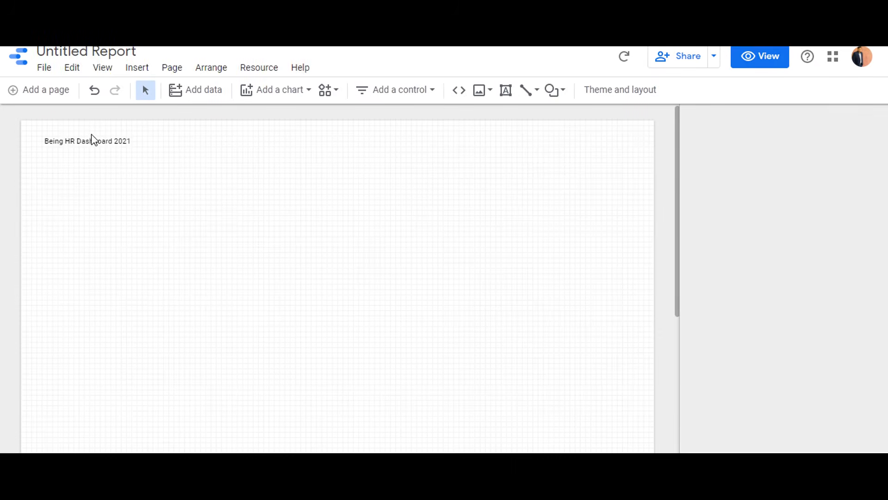
Format the dashboard title as 36px bold text in orange
{"action": "left_click", "coordinate": [73, 137]}
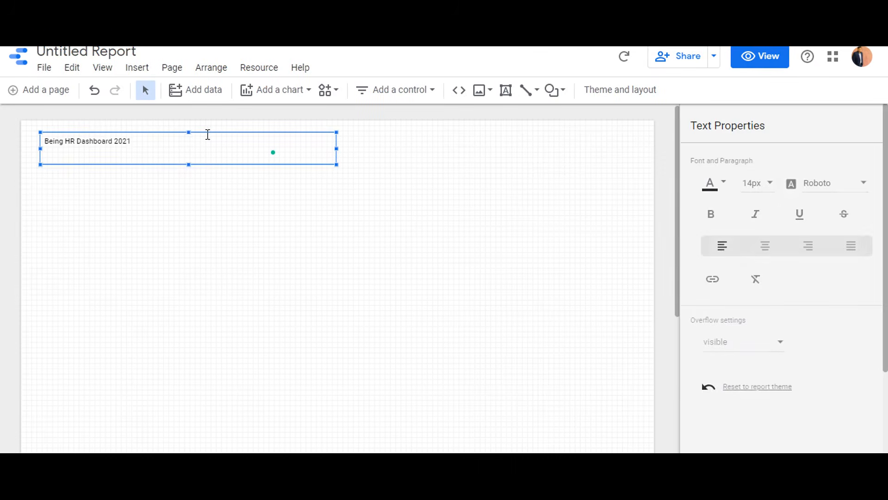
{"action": "left_click", "coordinate": [768, 186]}
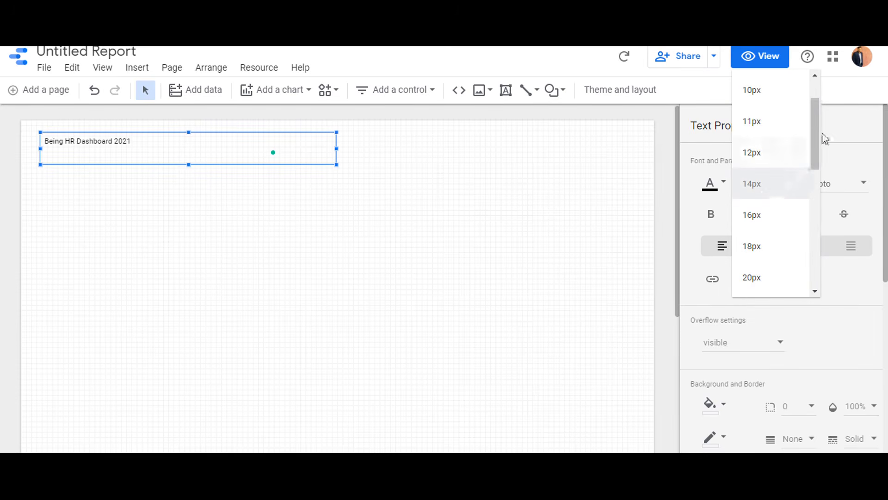
{"action": "left_click_drag", "start_coordinate": [819, 138], "coordinate": [821, 224]}
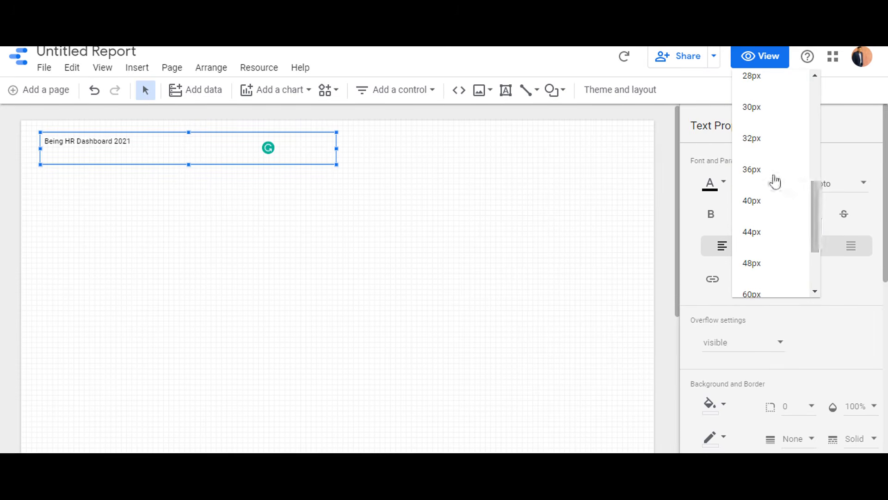
{"action": "left_click", "coordinate": [773, 179]}
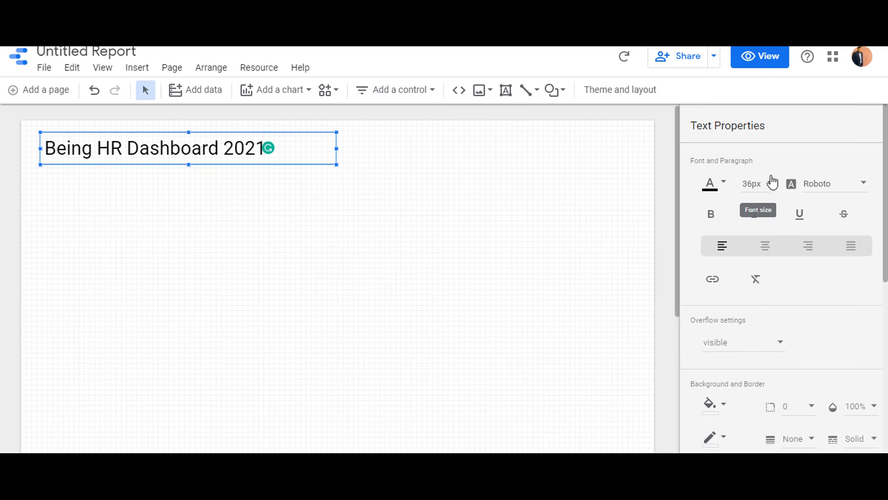
{"action": "left_click", "coordinate": [712, 186]}
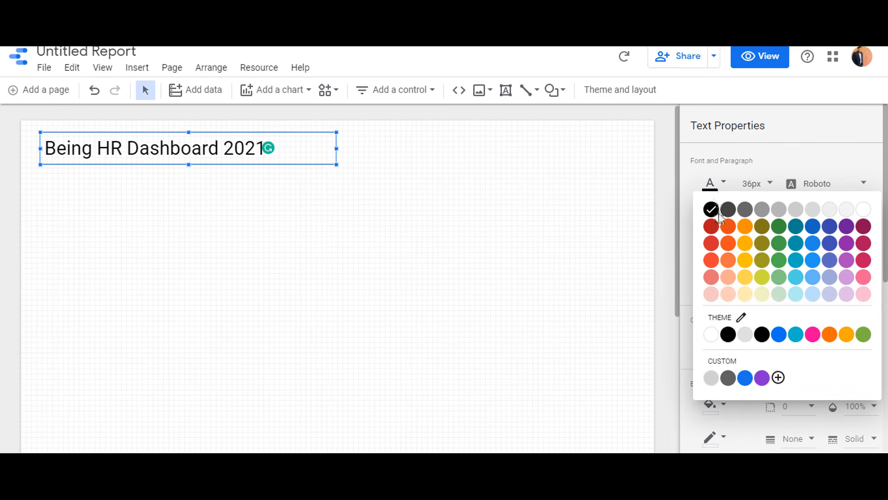
{"action": "left_click", "coordinate": [740, 228]}
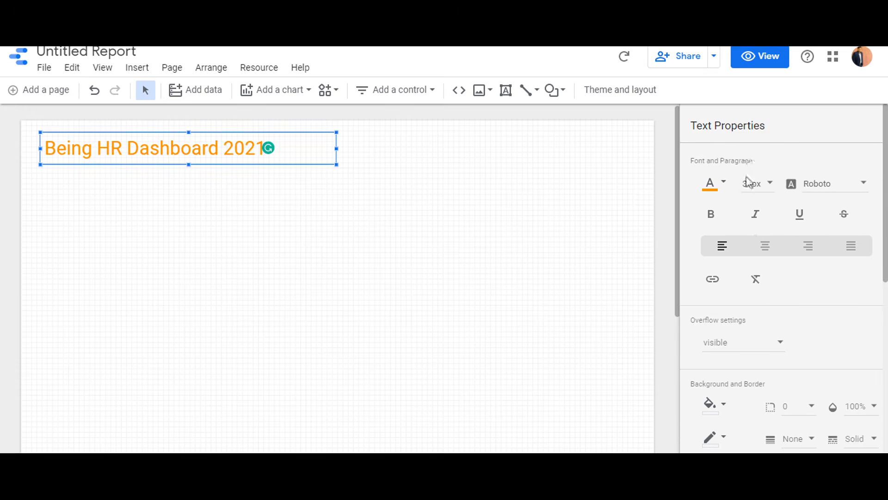
{"action": "left_click", "coordinate": [712, 217]}
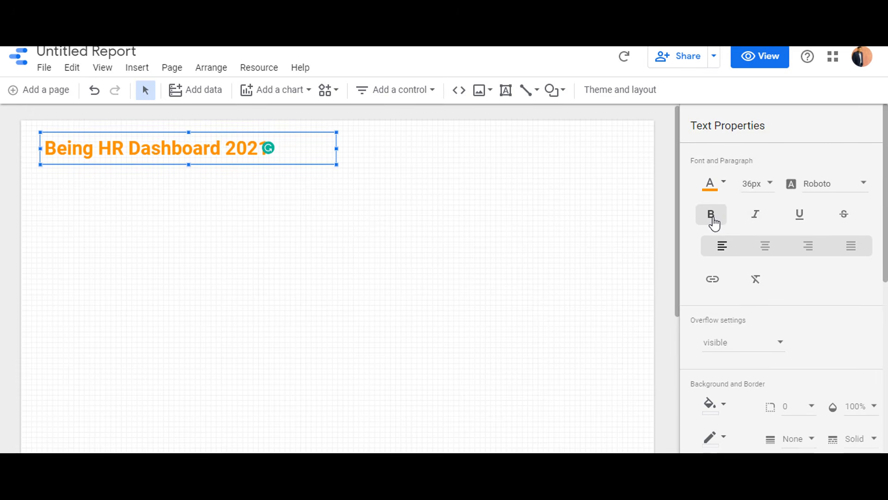
Fill the title text box's background with light yellow
{"action": "scroll", "coordinate": [713, 218], "scroll_direction": "down", "scroll_amount": 4}
{"action": "left_click", "coordinate": [713, 219]}
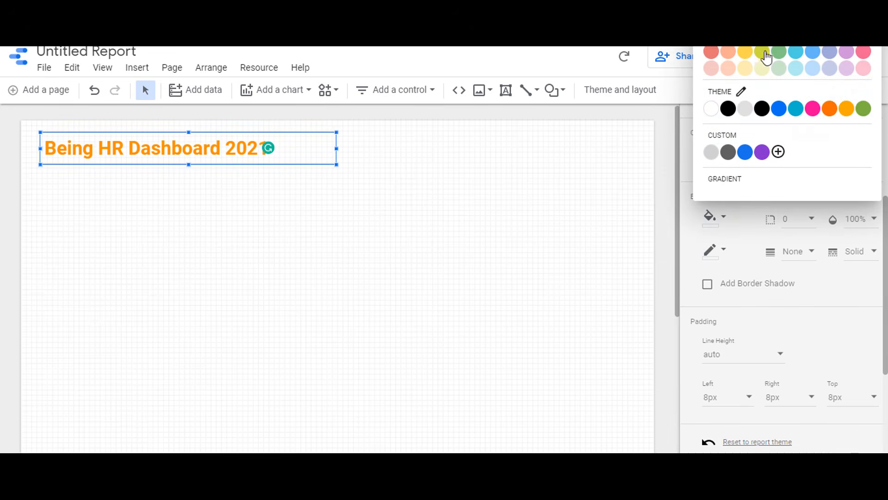
{"action": "left_click", "coordinate": [745, 68]}
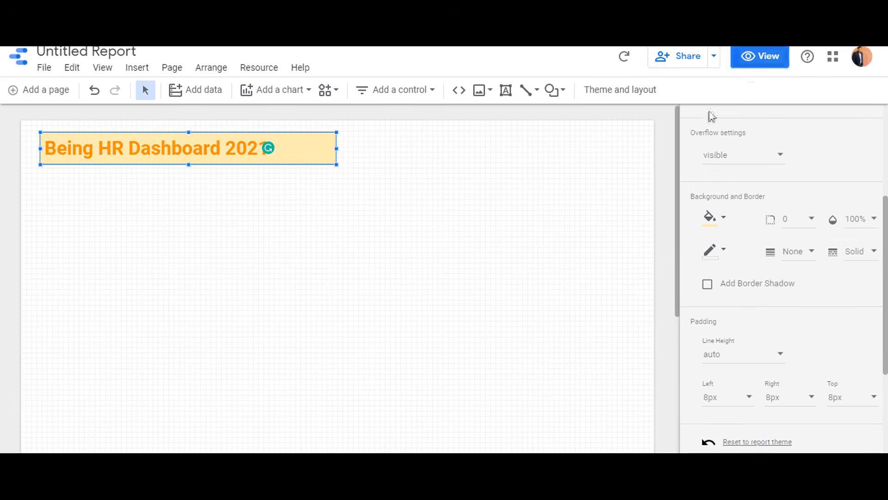
{"action": "left_click", "coordinate": [515, 259]}
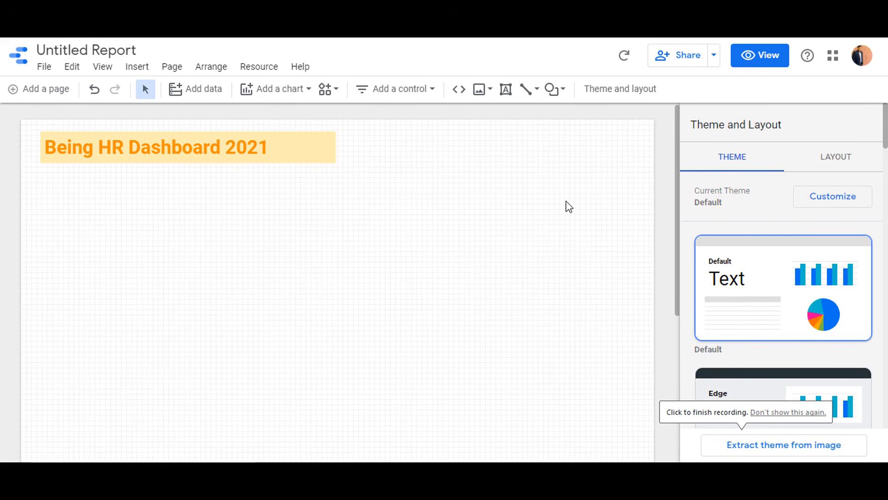
Insert a table with bars below the title and widen it to roughly the title box's width
{"action": "left_click", "coordinate": [310, 96]}
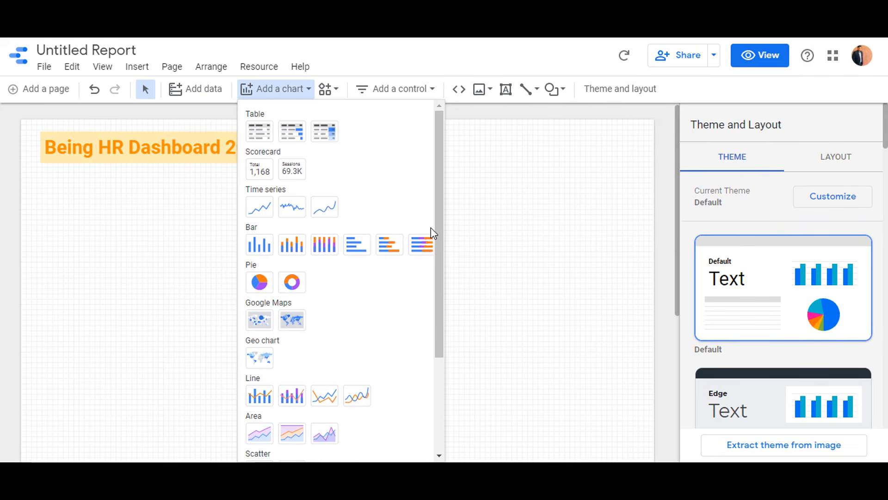
{"action": "left_click", "coordinate": [292, 134]}
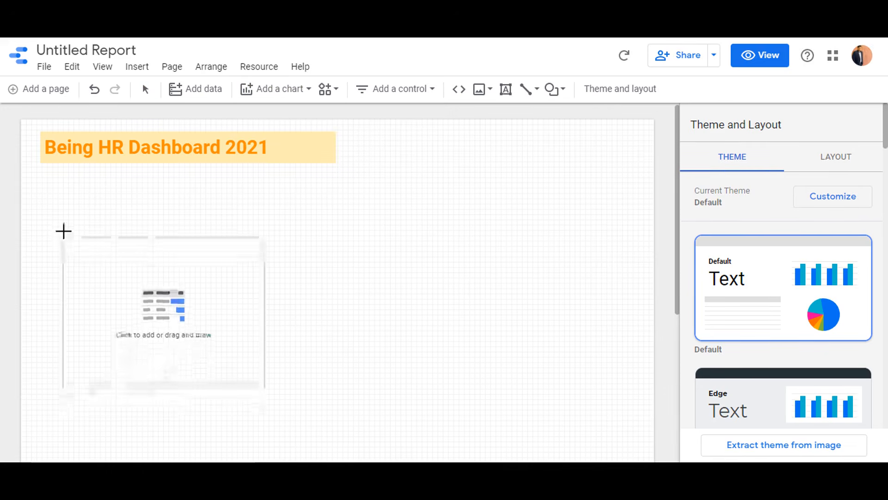
{"action": "left_click", "coordinate": [44, 182]}
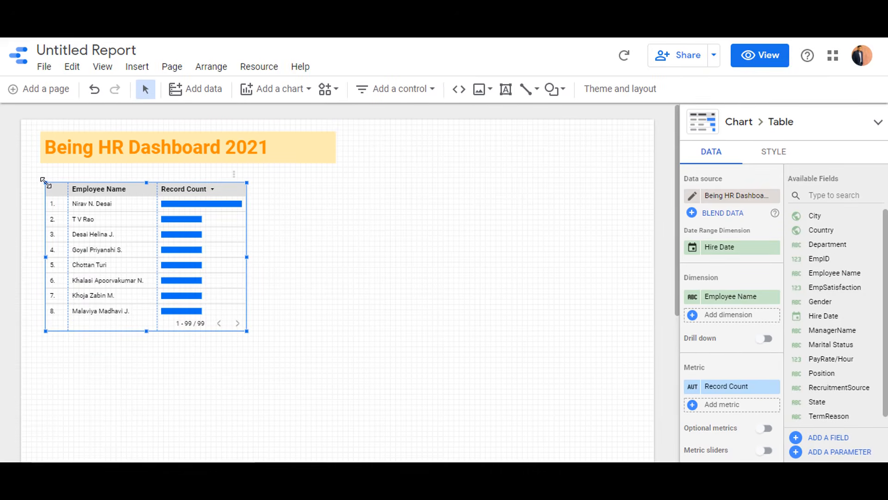
{"action": "left_click_drag", "start_coordinate": [247, 257], "coordinate": [348, 262]}
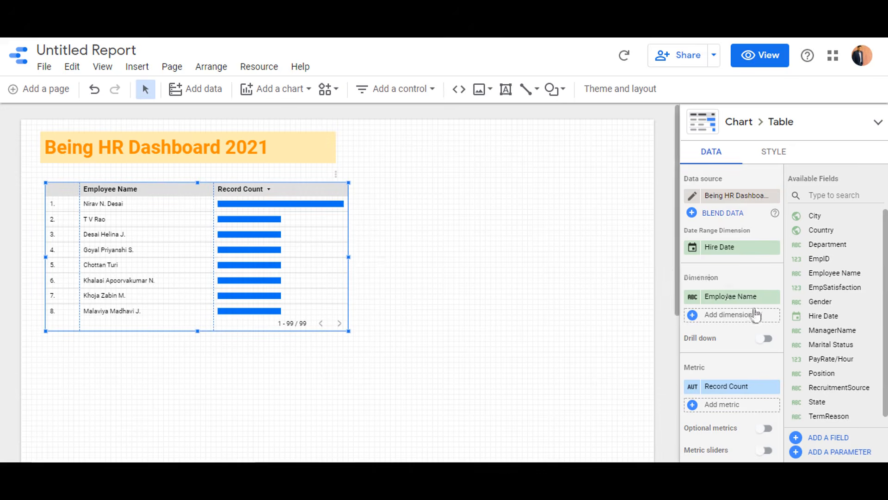
{"action": "scroll", "coordinate": [753, 296], "scroll_direction": "down", "scroll_amount": 1}
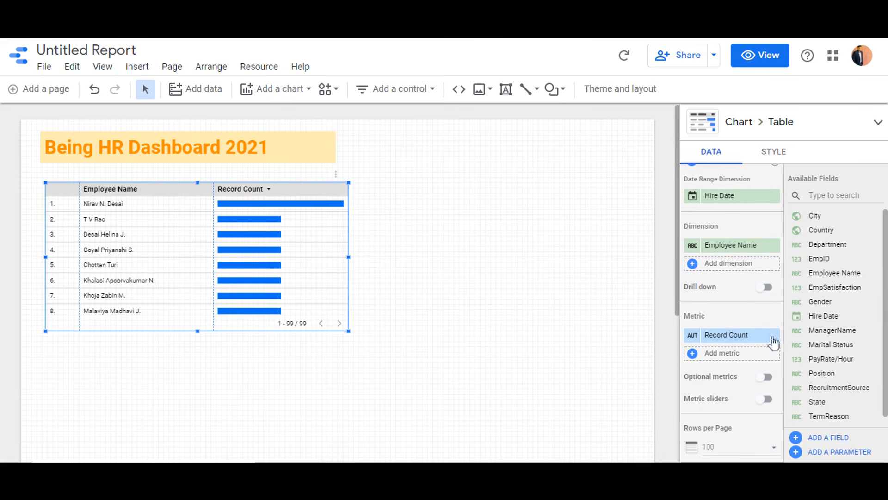
Try Department as the bar table's dimension and switch it back to Employee Name
{"action": "left_click", "coordinate": [754, 247]}
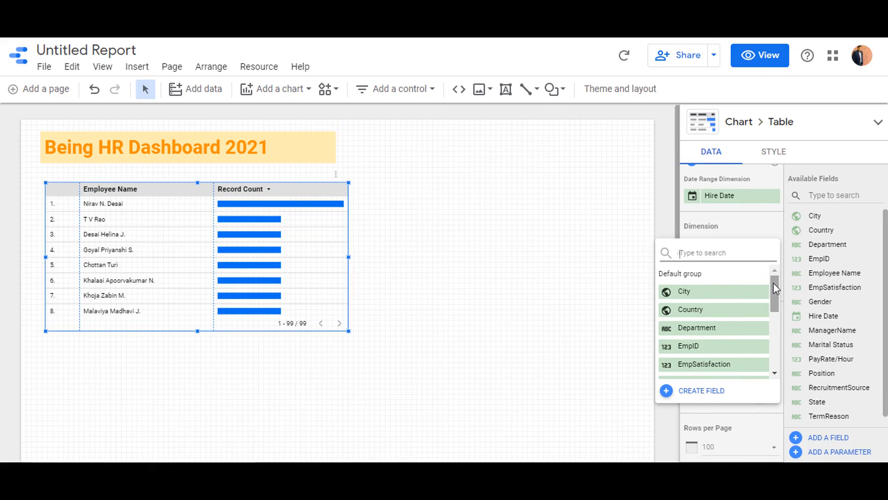
{"action": "left_click_drag", "start_coordinate": [773, 283], "coordinate": [775, 293]}
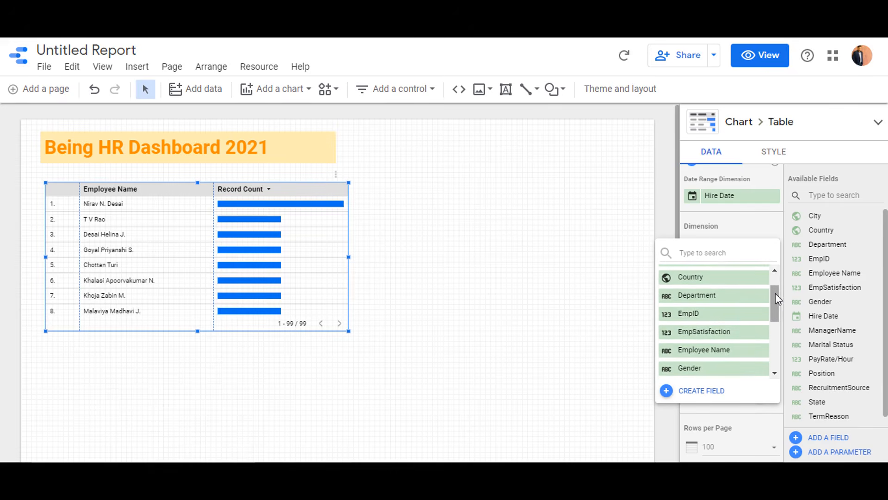
{"action": "left_click", "coordinate": [747, 299]}
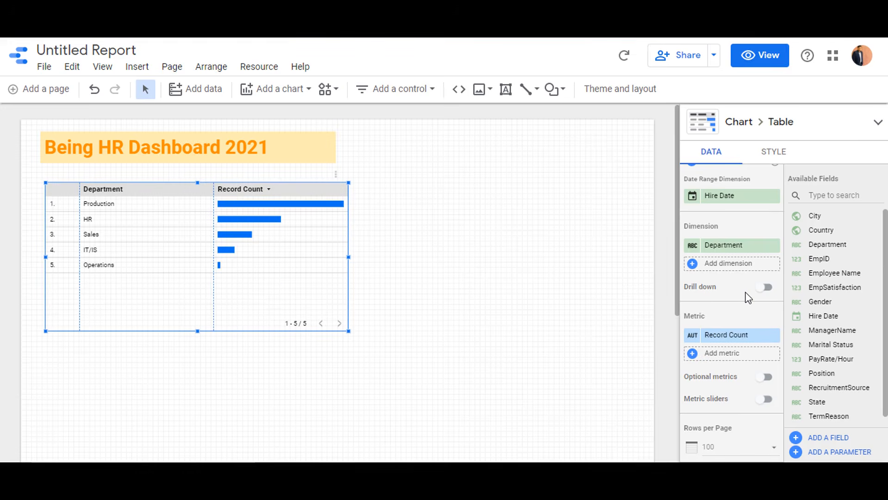
{"action": "left_click", "coordinate": [738, 246]}
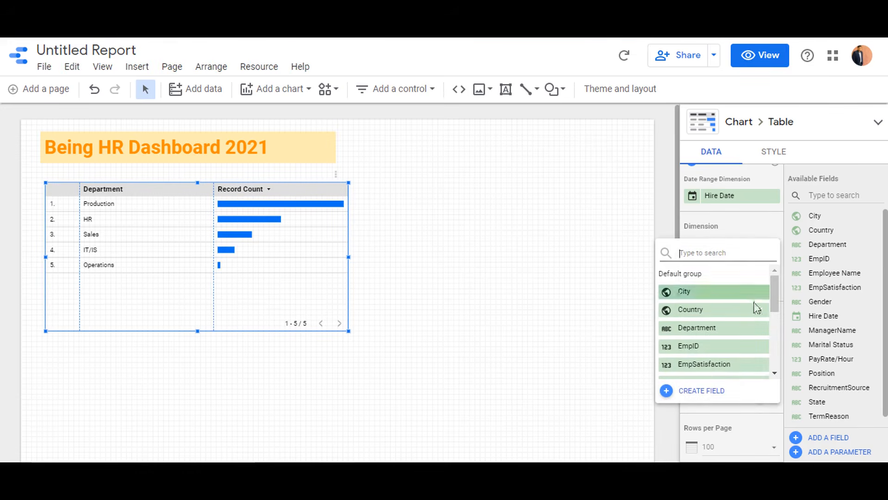
{"action": "left_click_drag", "start_coordinate": [777, 297], "coordinate": [776, 326]}
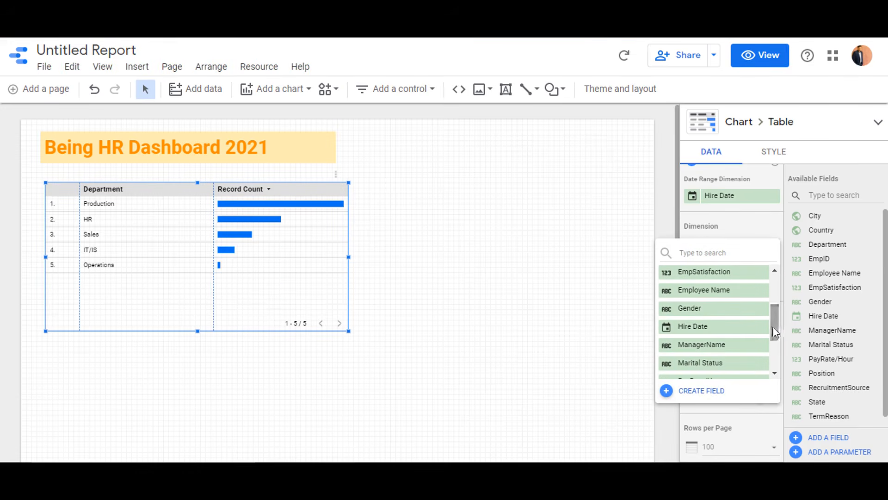
{"action": "left_click", "coordinate": [731, 294]}
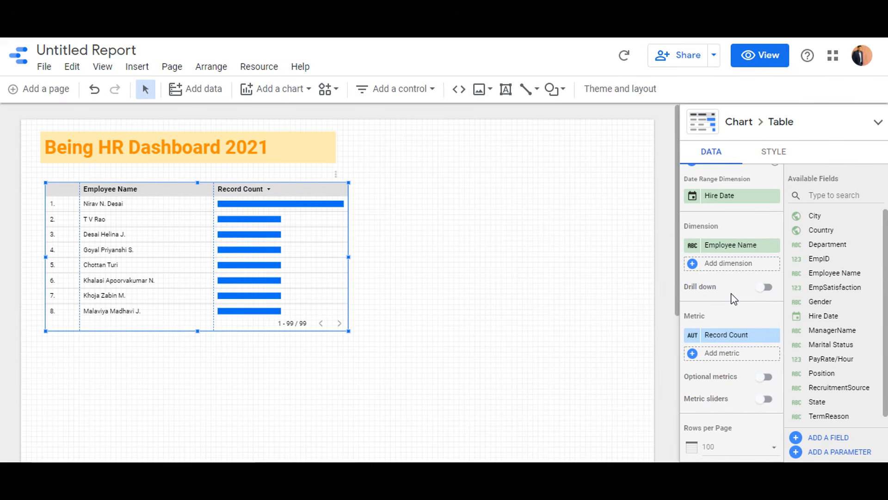
Set the bar table's metric to PayRate/Hour and enlarge the table so that twelve employee rows fit
{"action": "left_click", "coordinate": [709, 333]}
{"action": "left_click_drag", "start_coordinate": [771, 340], "coordinate": [779, 386]}
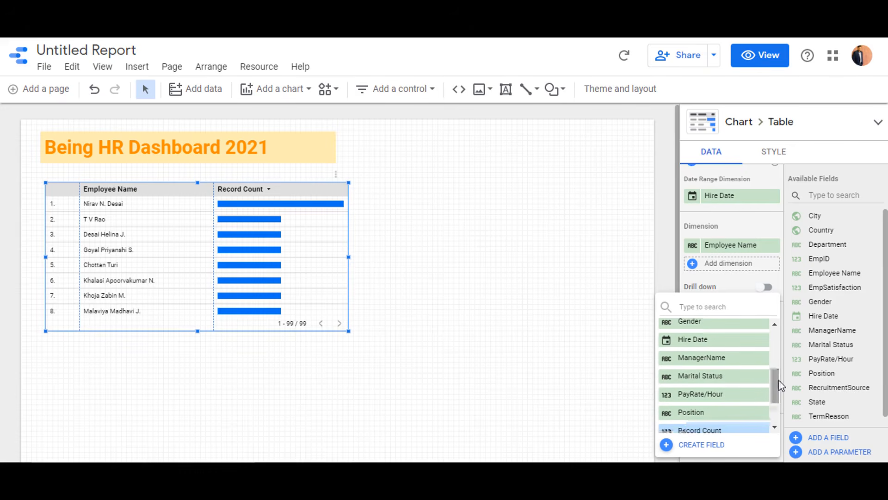
{"action": "left_click", "coordinate": [739, 396]}
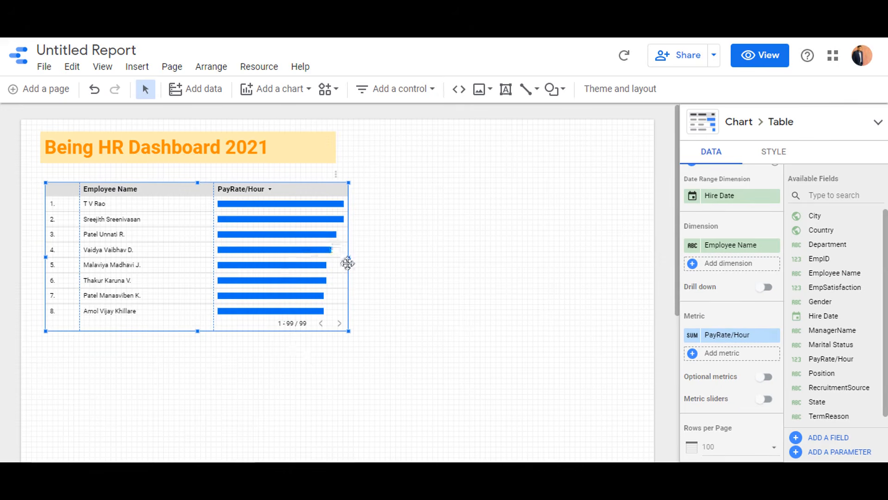
{"action": "left_click_drag", "start_coordinate": [348, 256], "coordinate": [384, 257]}
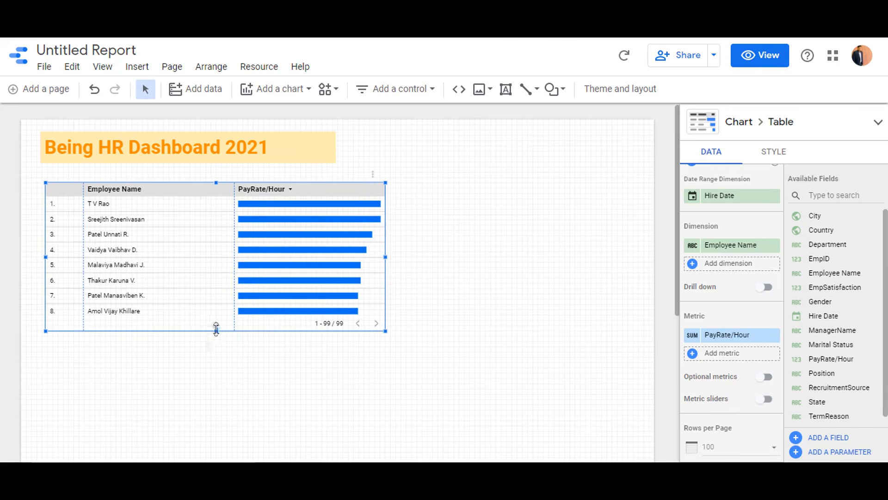
{"action": "left_click_drag", "start_coordinate": [216, 329], "coordinate": [216, 391]}
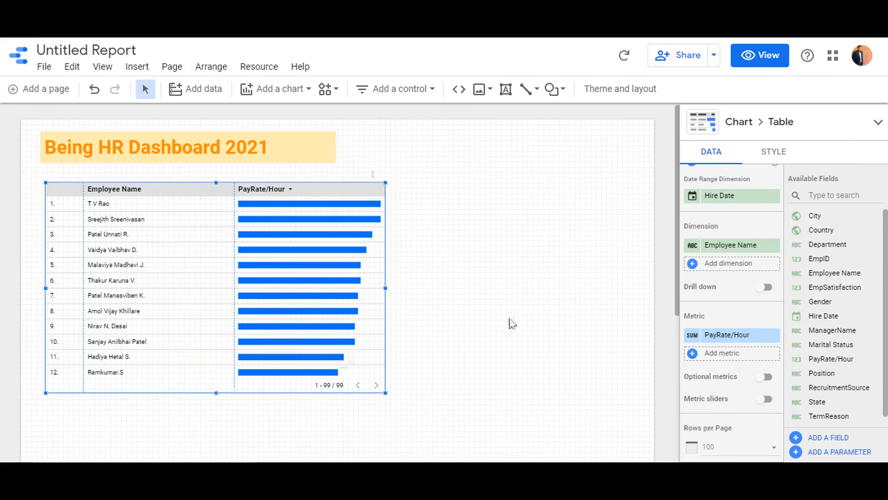
Set the font size of the table header to 16px
{"action": "left_click", "coordinate": [781, 158]}
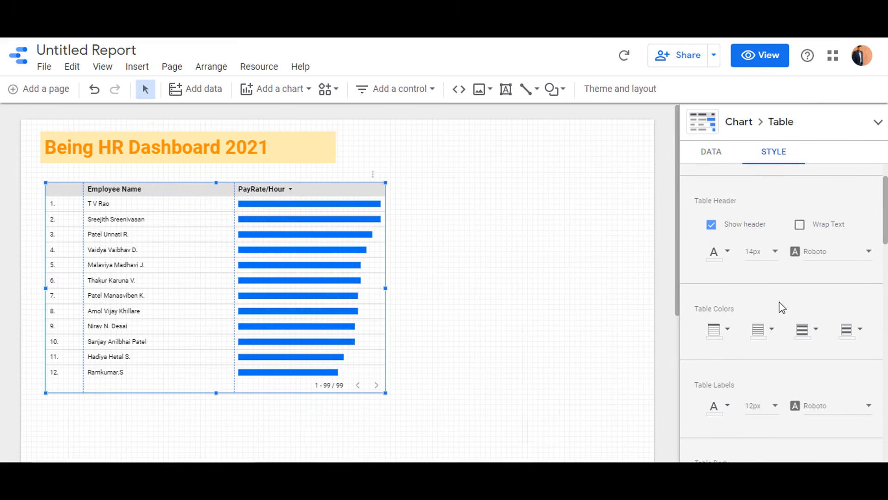
{"action": "scroll", "coordinate": [782, 307], "scroll_direction": "down", "scroll_amount": 3}
{"action": "scroll", "coordinate": [782, 308], "scroll_direction": "up", "scroll_amount": 4}
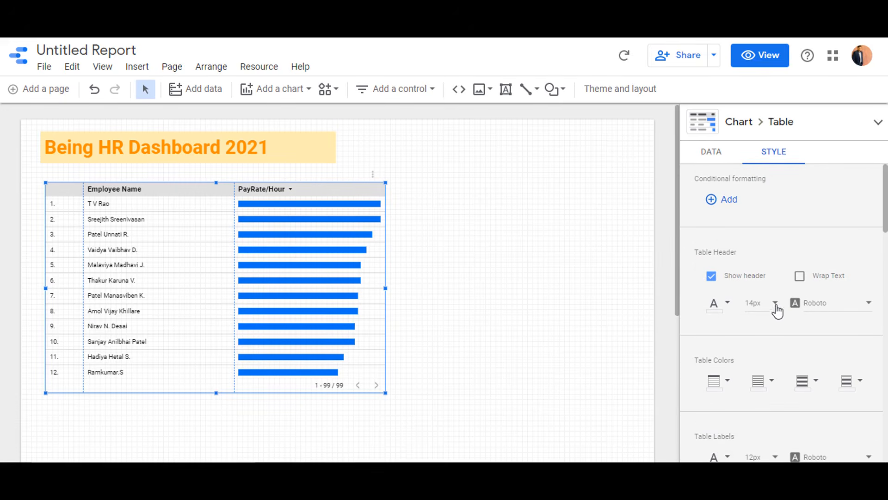
{"action": "left_click", "coordinate": [771, 313]}
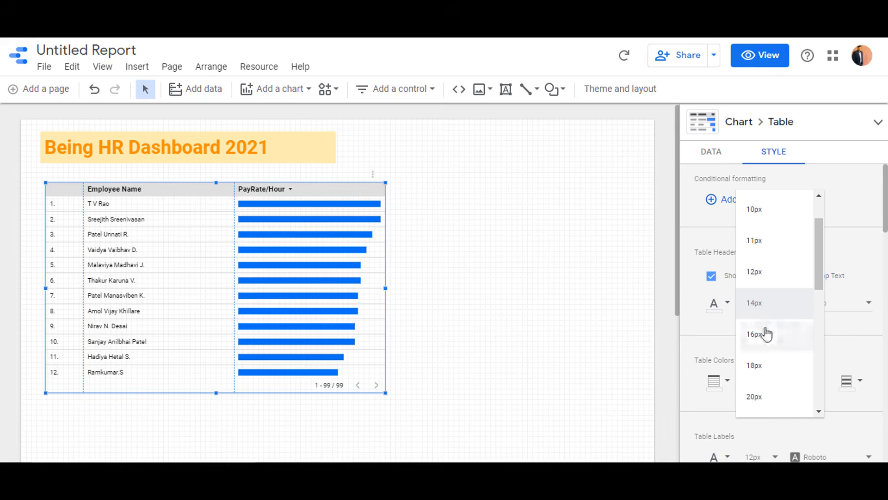
{"action": "left_click", "coordinate": [764, 334]}
Show the numbers beside the bars in the PayRate/Hour column and widen the table slightly
{"action": "scroll", "coordinate": [768, 333], "scroll_direction": "down", "scroll_amount": 3}
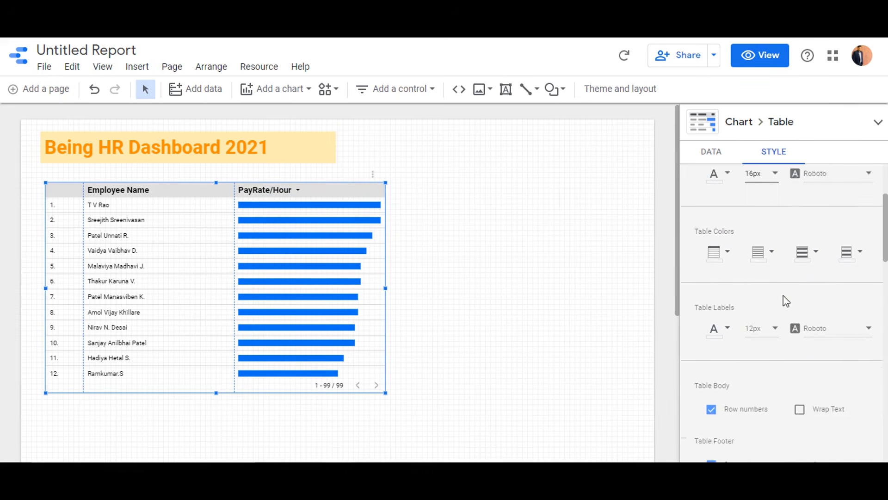
{"action": "scroll", "coordinate": [786, 301], "scroll_direction": "down", "scroll_amount": 3}
{"action": "scroll", "coordinate": [786, 301], "scroll_direction": "down", "scroll_amount": 3}
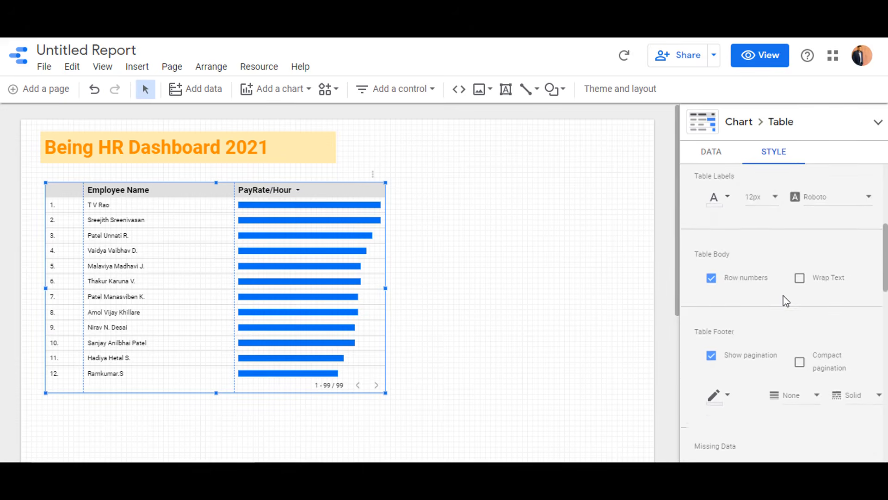
{"action": "scroll", "coordinate": [785, 301], "scroll_direction": "down", "scroll_amount": 5}
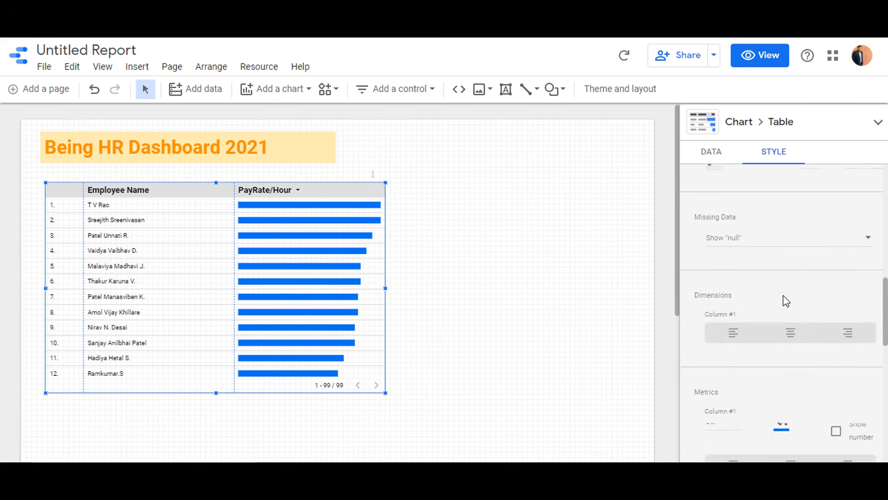
{"action": "scroll", "coordinate": [786, 301], "scroll_direction": "down", "scroll_amount": 2}
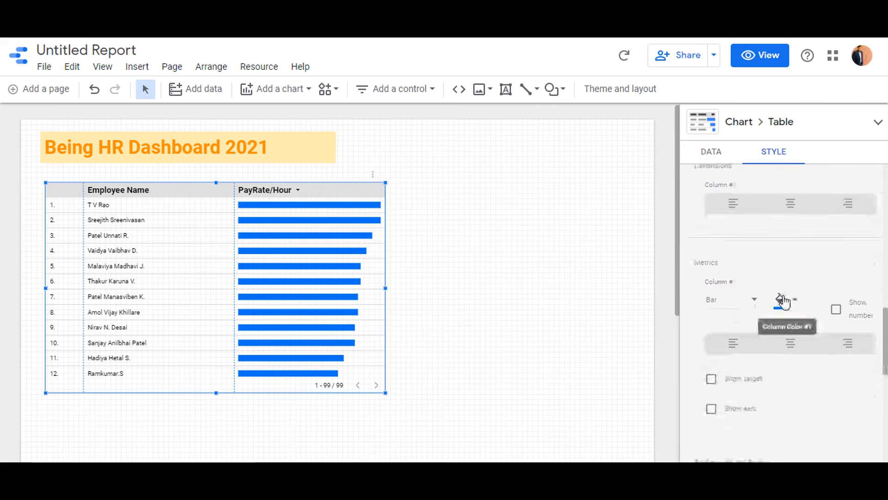
{"action": "scroll", "coordinate": [784, 301], "scroll_direction": "down", "scroll_amount": 5}
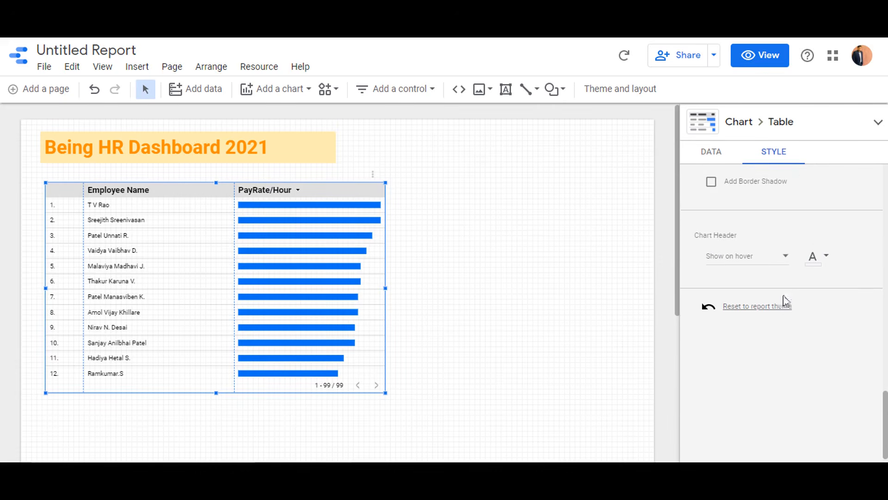
{"action": "scroll", "coordinate": [785, 301], "scroll_direction": "up", "scroll_amount": 12}
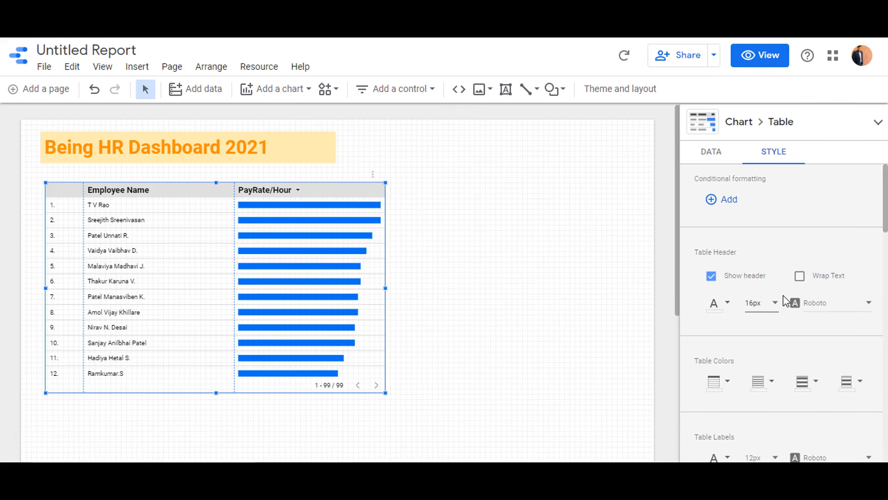
{"action": "scroll", "coordinate": [786, 301], "scroll_direction": "down", "scroll_amount": 3}
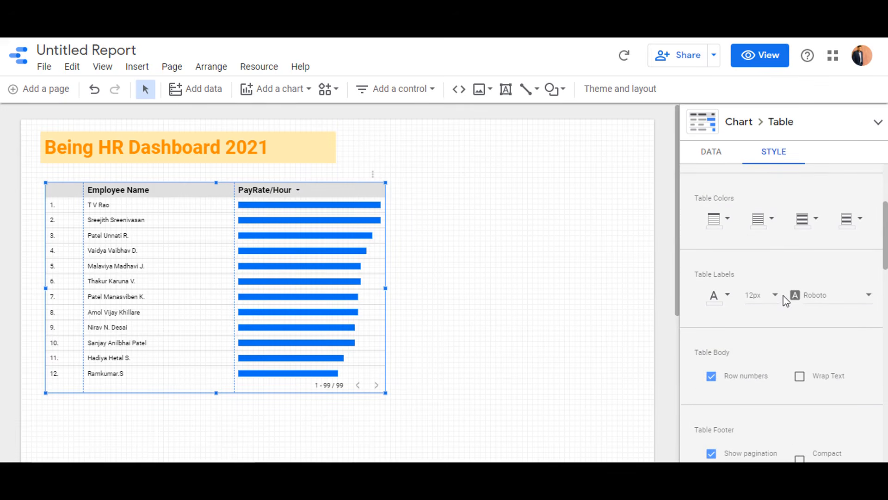
{"action": "scroll", "coordinate": [786, 301], "scroll_direction": "down", "scroll_amount": 2}
{"action": "scroll", "coordinate": [786, 301], "scroll_direction": "down", "scroll_amount": 3}
{"action": "scroll", "coordinate": [786, 301], "scroll_direction": "down", "scroll_amount": 4}
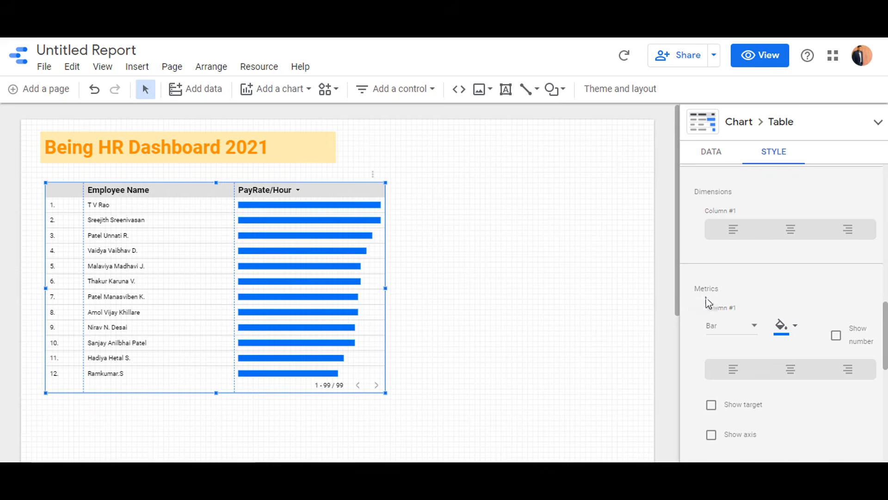
{"action": "left_click", "coordinate": [836, 337]}
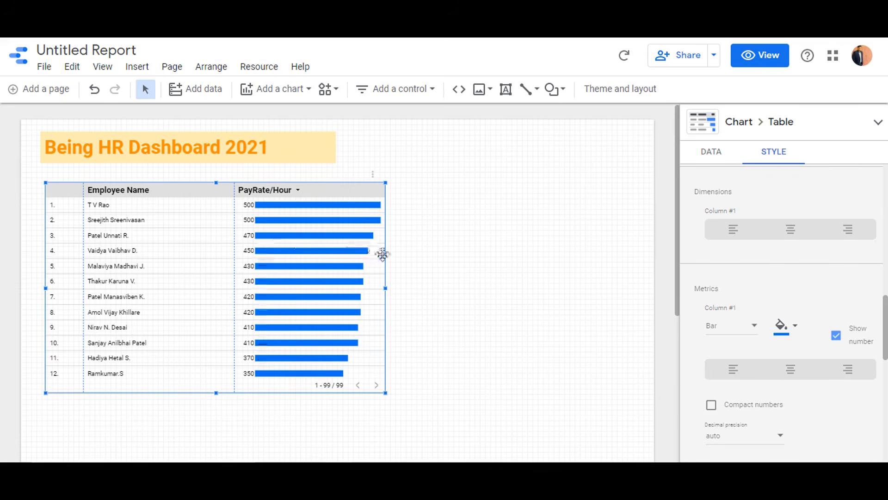
{"action": "left_click_drag", "start_coordinate": [384, 288], "coordinate": [408, 288]}
Try sorting the table by PayRate/Hour in ascending order and return it to descending order
{"action": "left_click", "coordinate": [708, 160]}
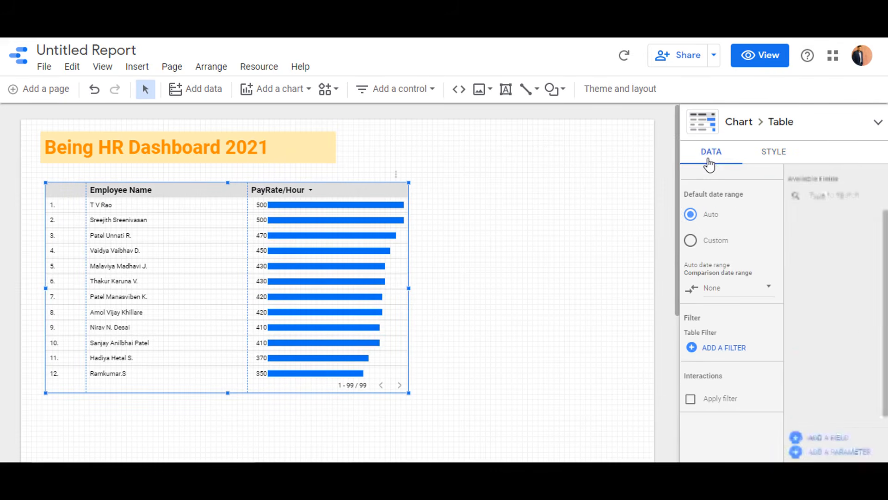
{"action": "scroll", "coordinate": [760, 369], "scroll_direction": "down", "scroll_amount": 2}
{"action": "scroll", "coordinate": [760, 370], "scroll_direction": "up", "scroll_amount": 5}
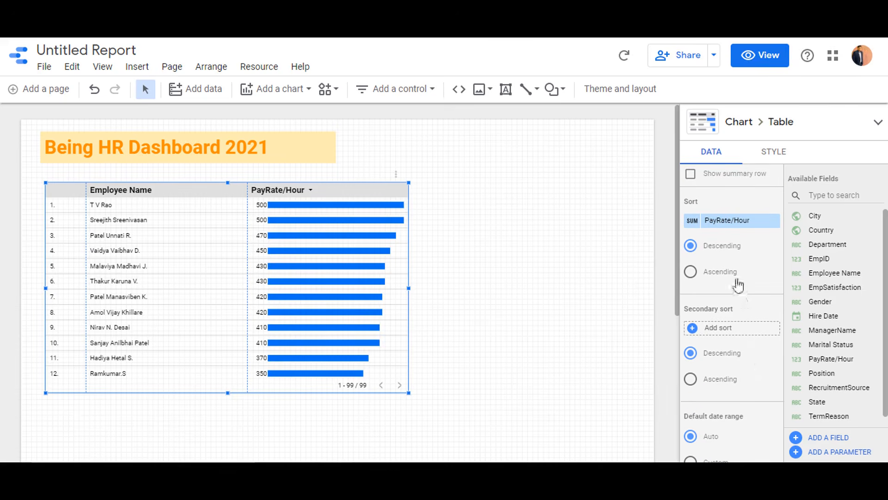
{"action": "left_click", "coordinate": [725, 278]}
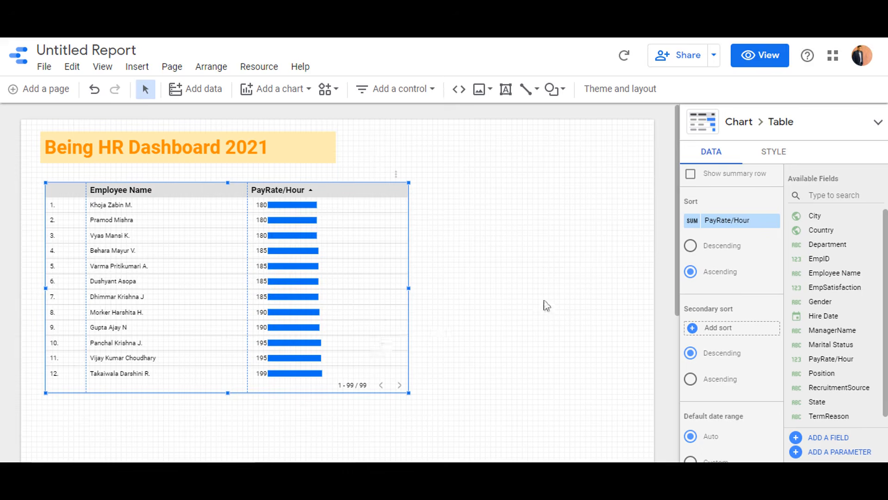
{"action": "left_click", "coordinate": [692, 246]}
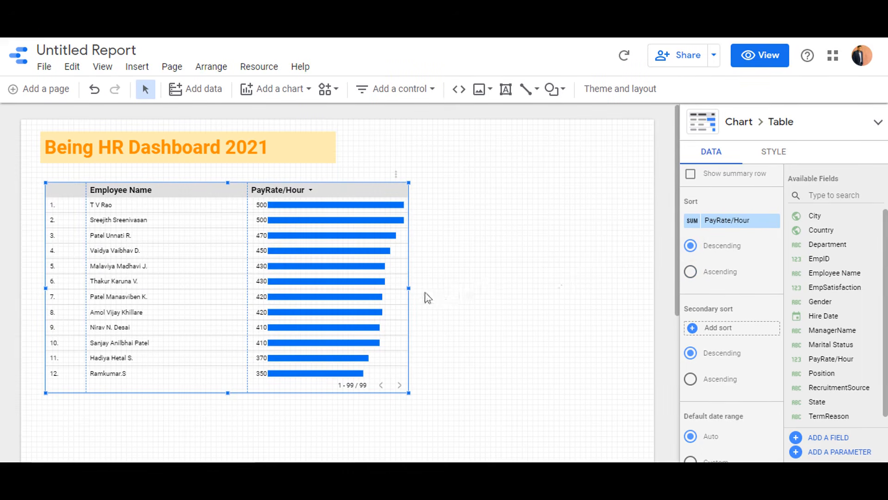
Narrow the table so its outer edge lines up with the end of the title box
{"action": "left_click_drag", "start_coordinate": [409, 286], "coordinate": [346, 286]}
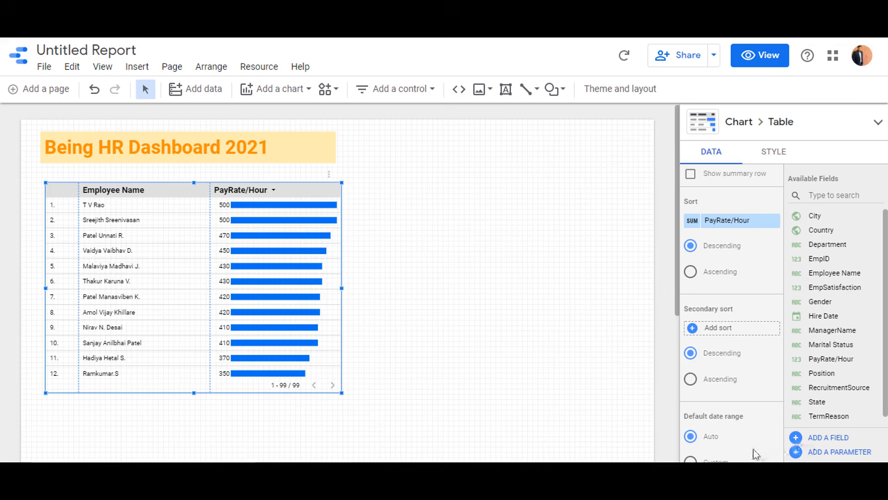
{"action": "left_click", "coordinate": [597, 107]}
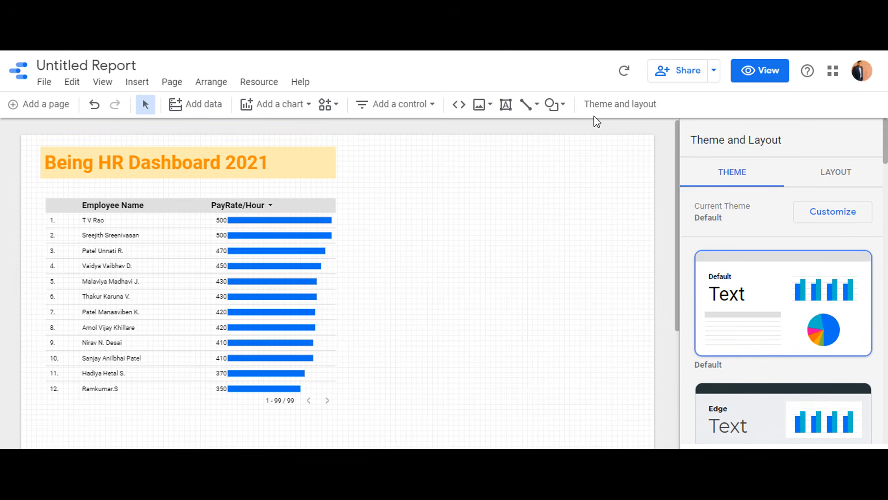
Rename the report from its untitled default to "Being HR Dashboard"
{"action": "left_click", "coordinate": [131, 64]}
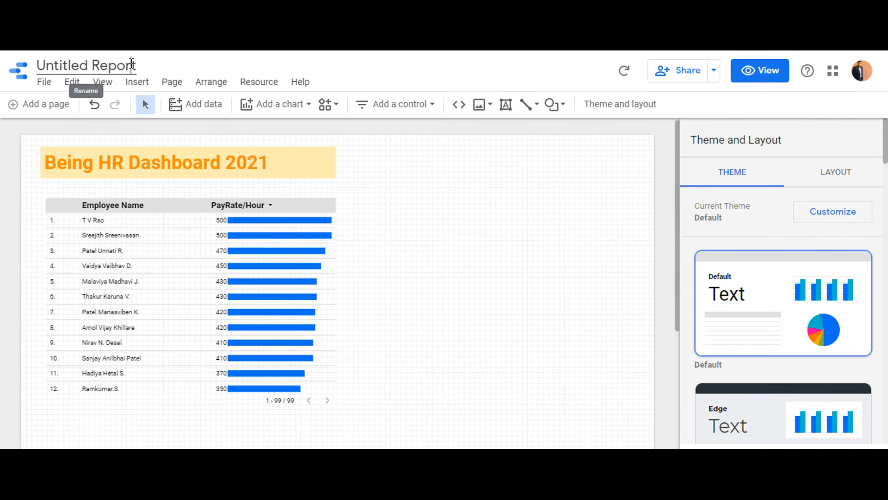
{"action": "key", "text": "Right"}
{"action": "key", "text": "BackSpace"}
{"action": "key", "text": "BackSpace"}
{"action": "key", "text": "BackSpace"}
{"action": "key", "text": "BackSpace"}
{"action": "key", "text": "BackSpace"}
{"action": "key", "text": "BackSpace"}
{"action": "key", "text": "BackSpace"}
{"action": "key", "text": "BackSpace"}
{"action": "key", "text": "BackSpace"}
{"action": "key", "text": "BackSpace"}
{"action": "key", "text": "BackSpace"}
{"action": "key", "text": "BackSpace"}
{"action": "key", "text": "BackSpace"}
{"action": "key", "text": "BackSpace"}
{"action": "key", "text": "BackSpace"}
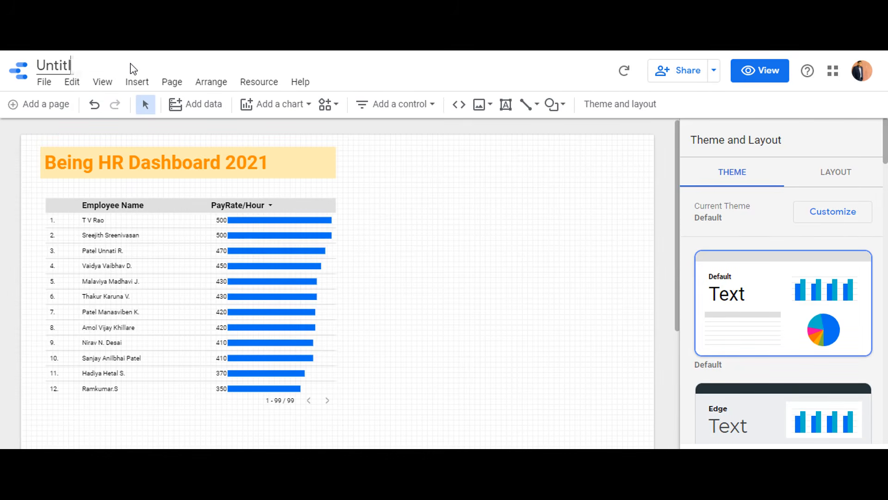
{"action": "type", "text": "Being HR Dashb"}
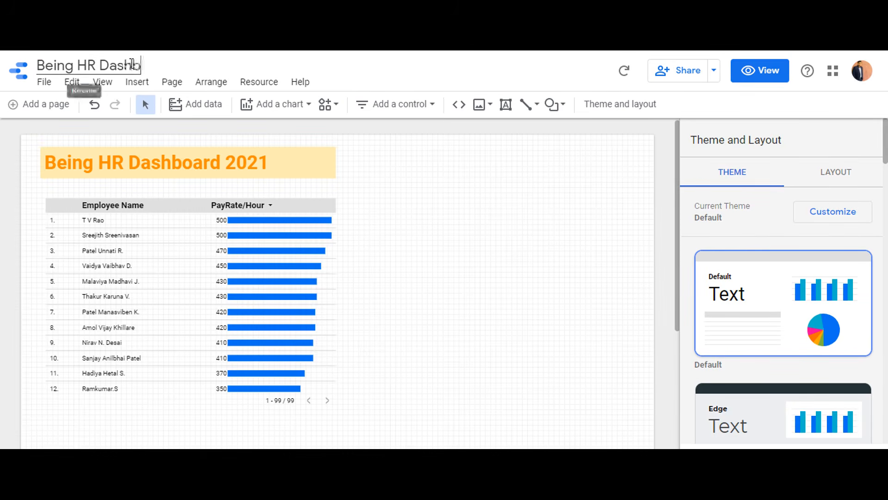
{"action": "type", "text": "oard"}
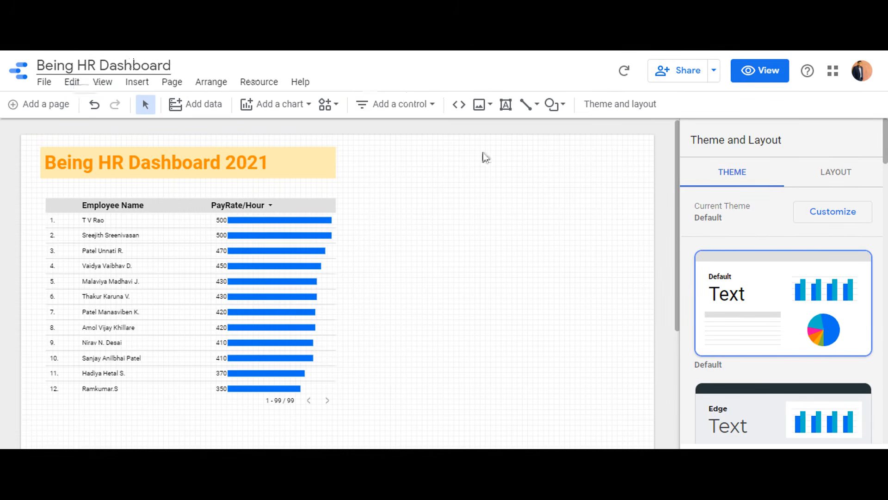
{"action": "left_click", "coordinate": [531, 233]}
Insert a pie chart in the empty area beside the pay rate table, level with the table's header
{"action": "left_click", "coordinate": [303, 106]}
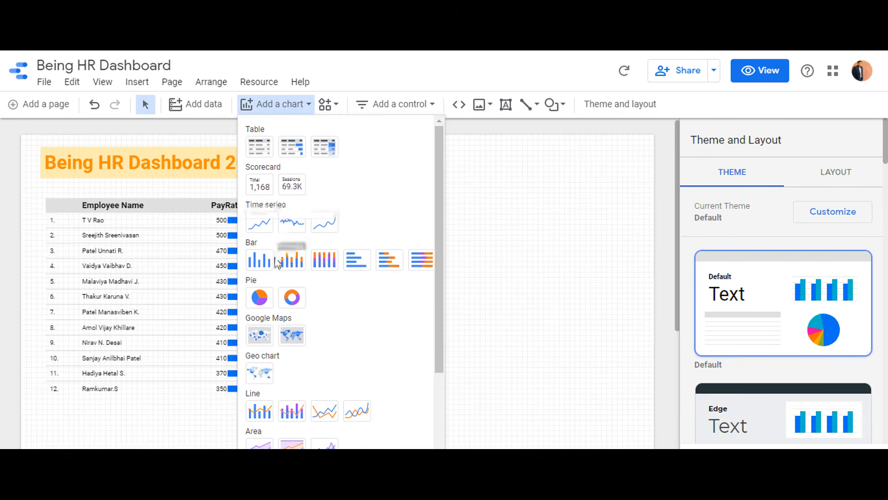
{"action": "left_click", "coordinate": [262, 301]}
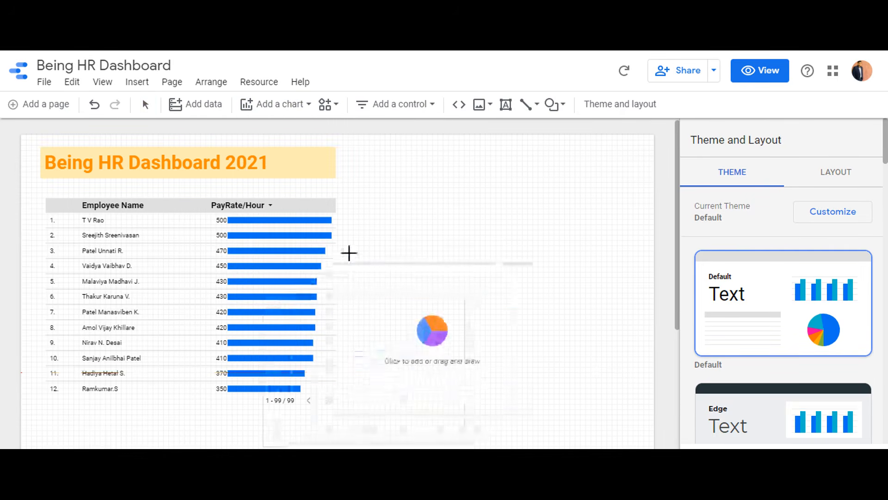
{"action": "left_click", "coordinate": [351, 198]}
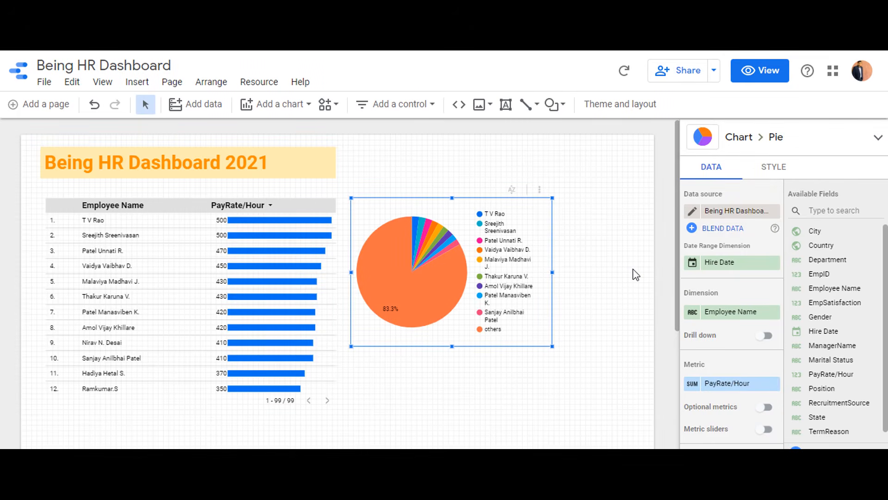
Set the pie chart's dimension to Department and deselect the chart
{"action": "left_click", "coordinate": [741, 314]}
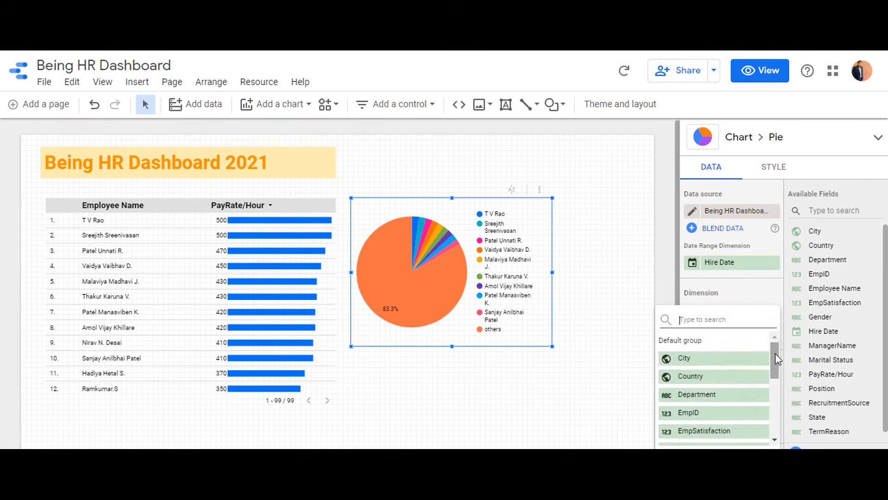
{"action": "left_click_drag", "start_coordinate": [778, 355], "coordinate": [777, 364]}
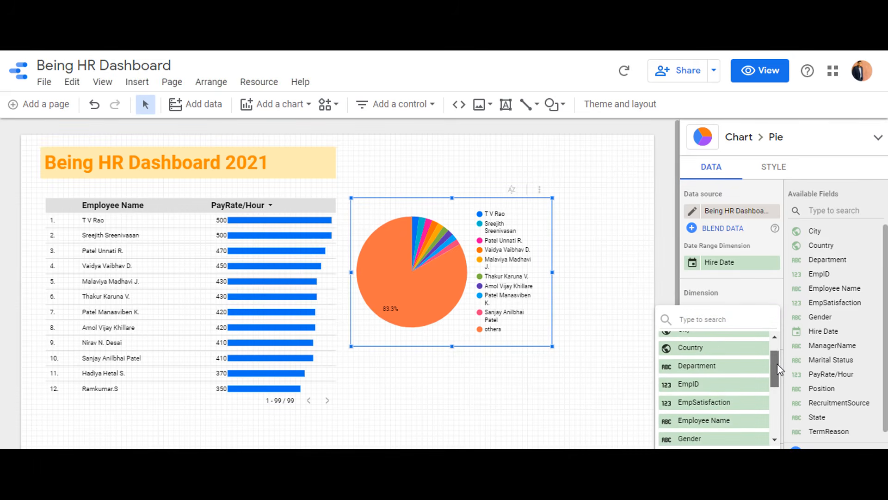
{"action": "left_click", "coordinate": [731, 370]}
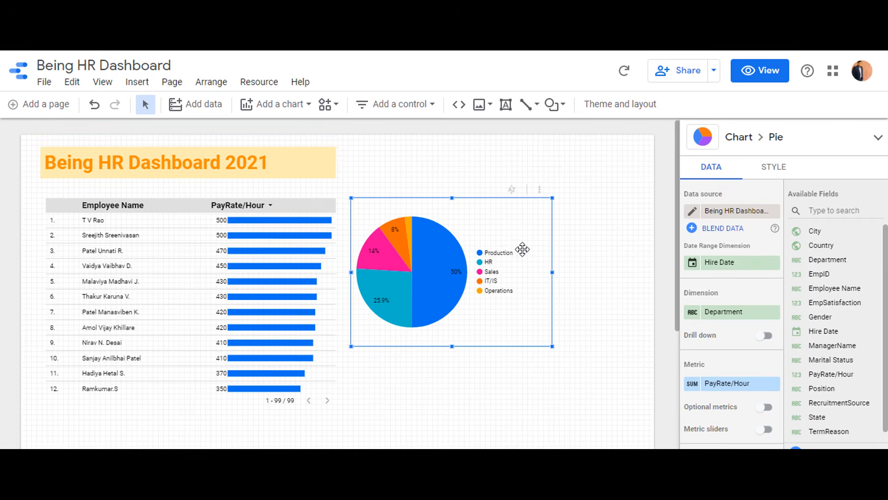
{"action": "left_click", "coordinate": [606, 296]}
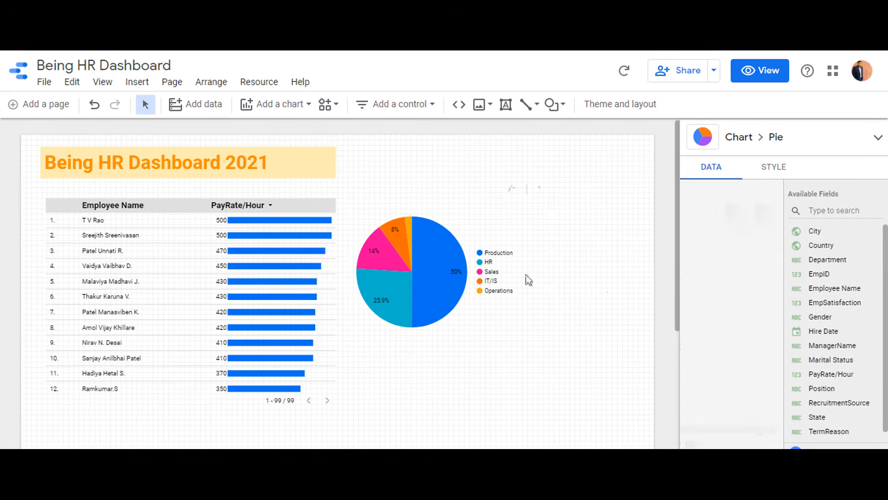
Insert a second pie chart directly below the department pie chart, aligned with its edge
{"action": "left_click", "coordinate": [280, 105]}
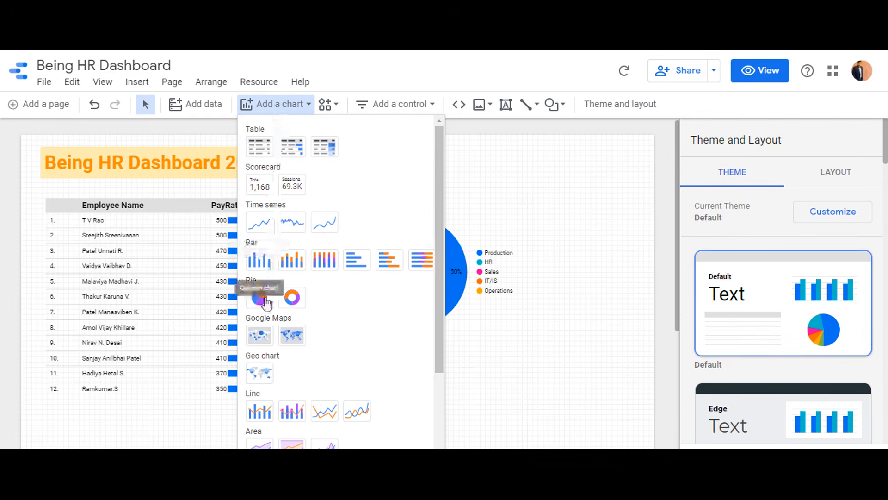
{"action": "left_click", "coordinate": [261, 296]}
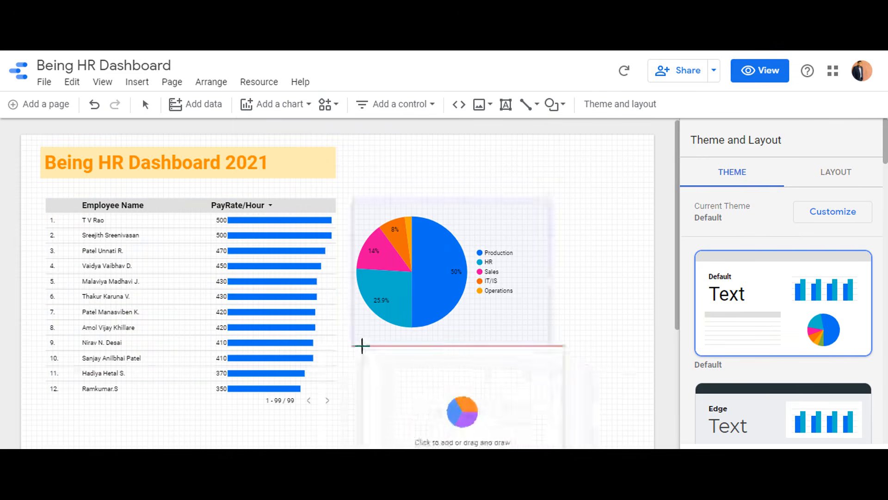
{"action": "left_click", "coordinate": [353, 345]}
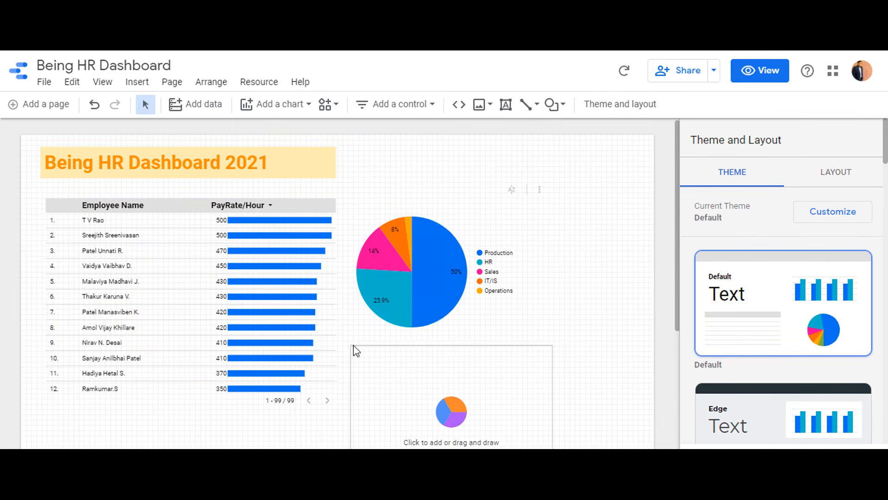
{"action": "scroll", "coordinate": [568, 319], "scroll_direction": "down", "scroll_amount": 1}
{"action": "scroll", "coordinate": [567, 319], "scroll_direction": "down", "scroll_amount": 6}
{"action": "scroll", "coordinate": [507, 300], "scroll_direction": "up", "scroll_amount": 3}
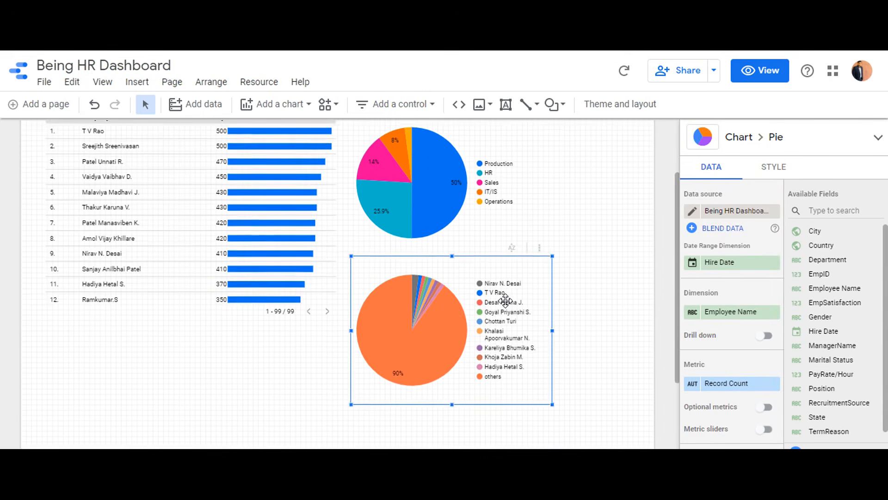
{"action": "scroll", "coordinate": [505, 300], "scroll_direction": "up", "scroll_amount": 1}
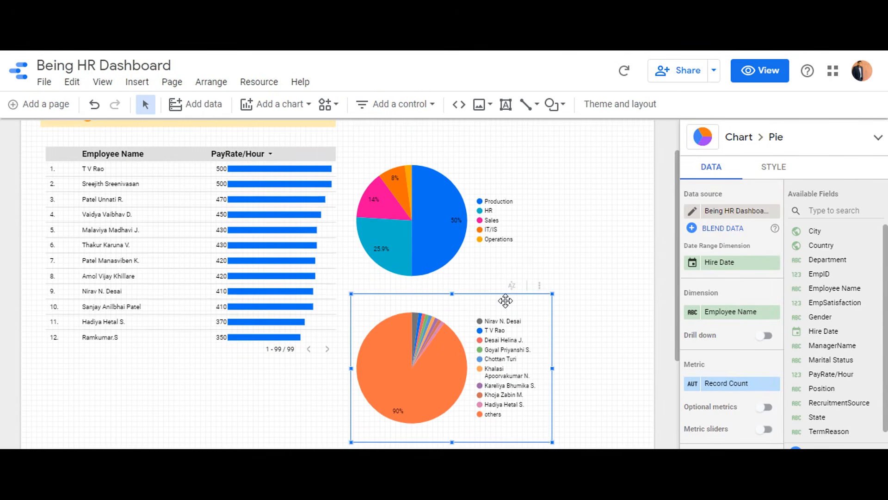
Change the lower pie chart's dimension to City
{"action": "left_click", "coordinate": [750, 319]}
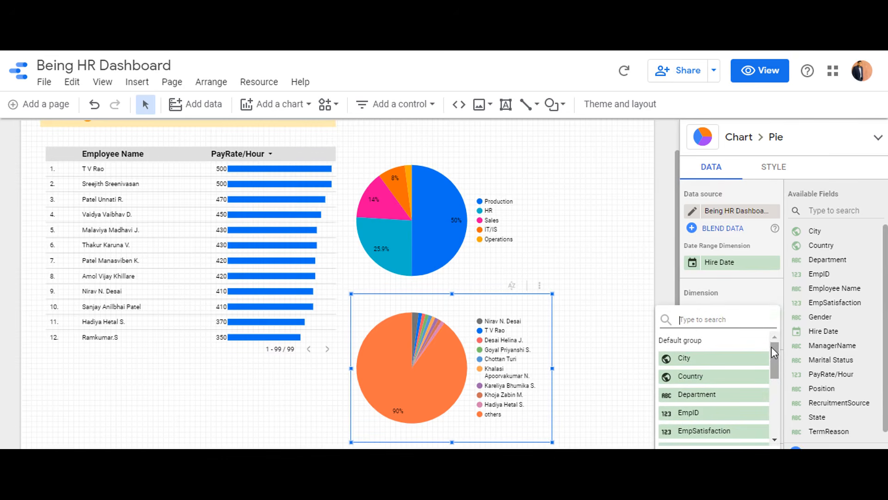
{"action": "left_click_drag", "start_coordinate": [773, 350], "coordinate": [774, 353]}
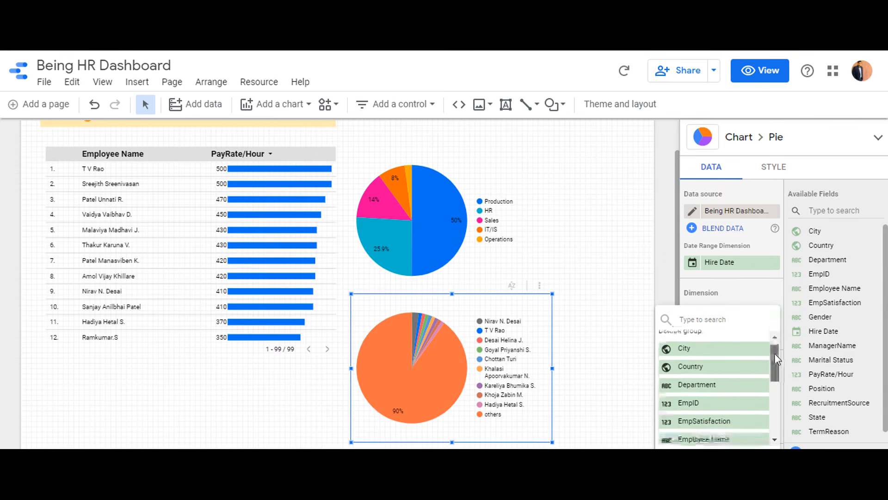
{"action": "left_click", "coordinate": [718, 350]}
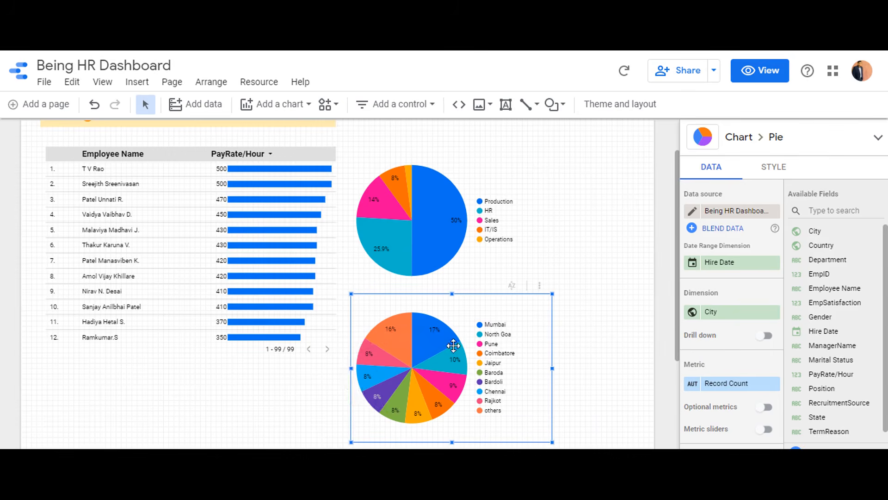
Check the other dimension choices for the City pie chart and delete that chart from the page
{"action": "left_click_drag", "start_coordinate": [709, 311], "coordinate": [712, 315]}
{"action": "left_click", "coordinate": [711, 314]}
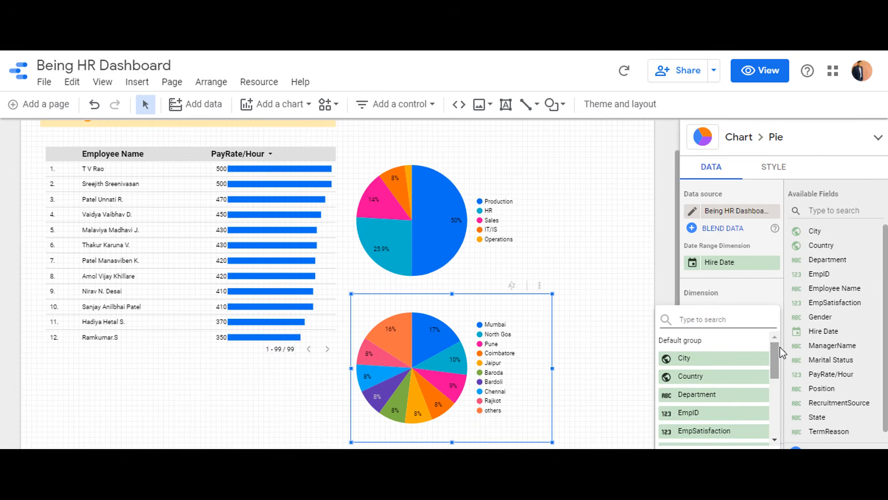
{"action": "left_click_drag", "start_coordinate": [775, 354], "coordinate": [774, 383]}
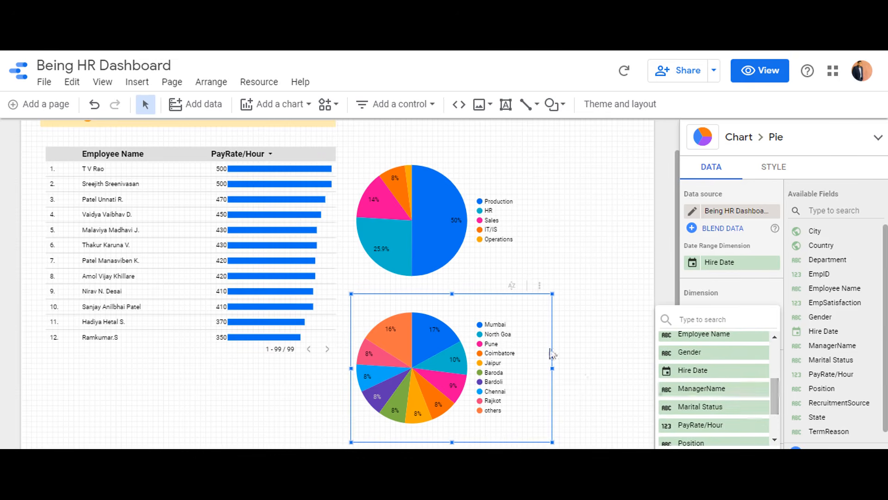
{"action": "left_click", "coordinate": [505, 341]}
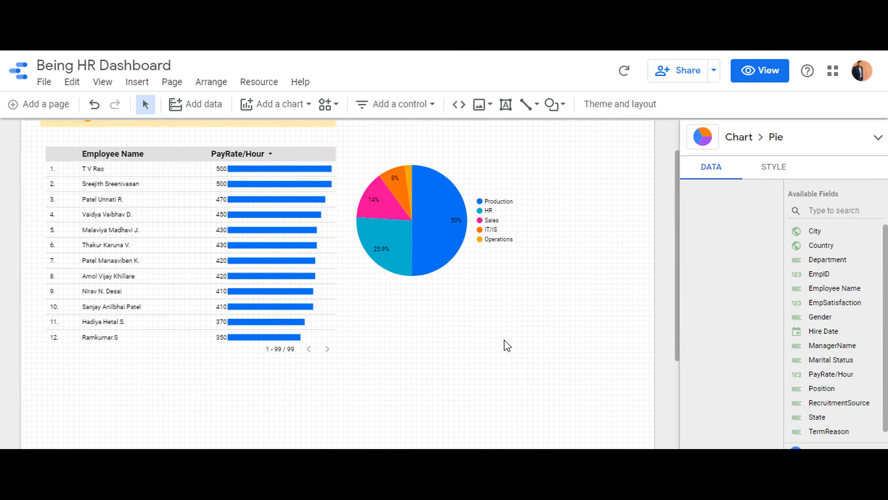
{"action": "left_click", "coordinate": [506, 343]}
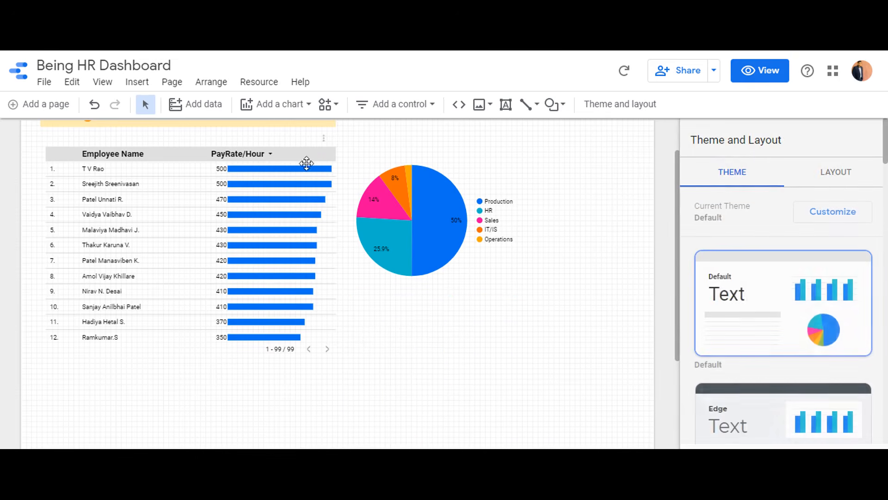
Insert a new pie chart in the empty space under the department pie chart
{"action": "left_click", "coordinate": [298, 109]}
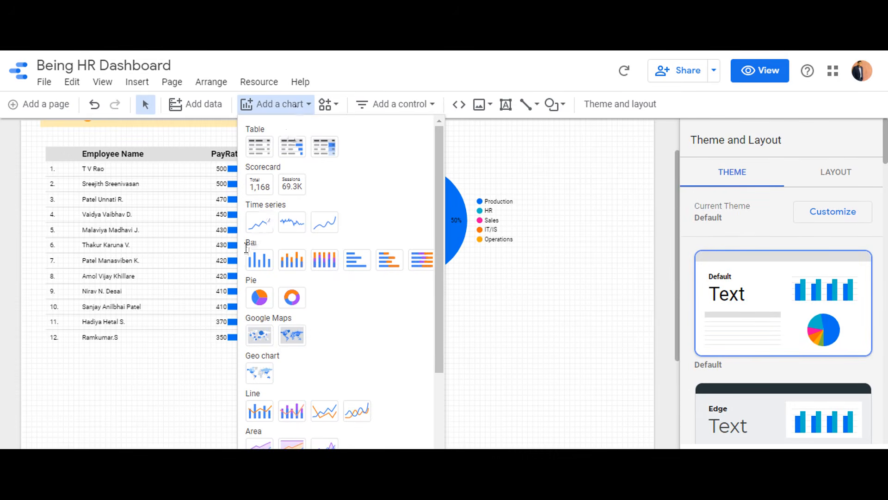
{"action": "left_click", "coordinate": [259, 303]}
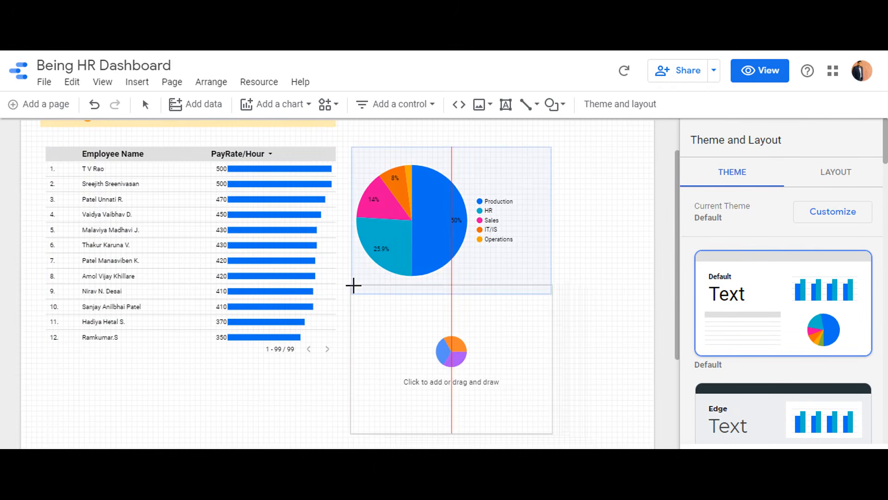
{"action": "left_click", "coordinate": [353, 285]}
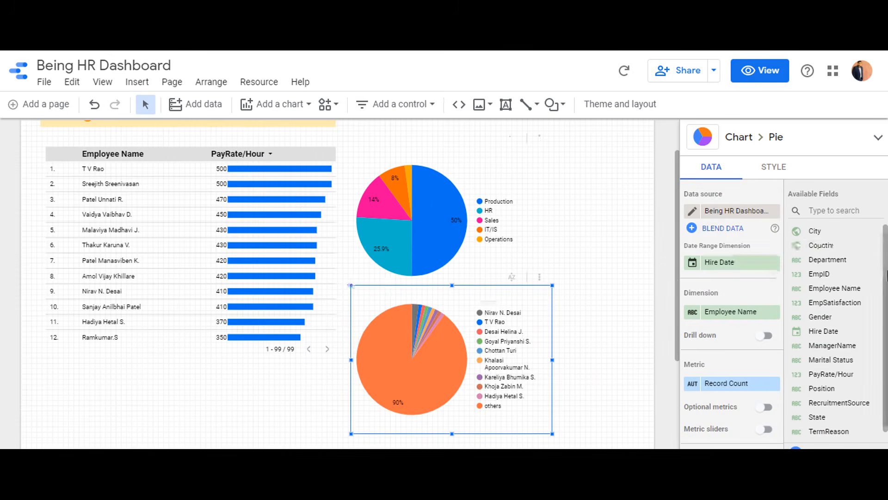
Try Marital Status as the lower pie chart's dimension and remove that chart
{"action": "left_click", "coordinate": [753, 312]}
{"action": "left_click_drag", "start_coordinate": [772, 349], "coordinate": [781, 394]}
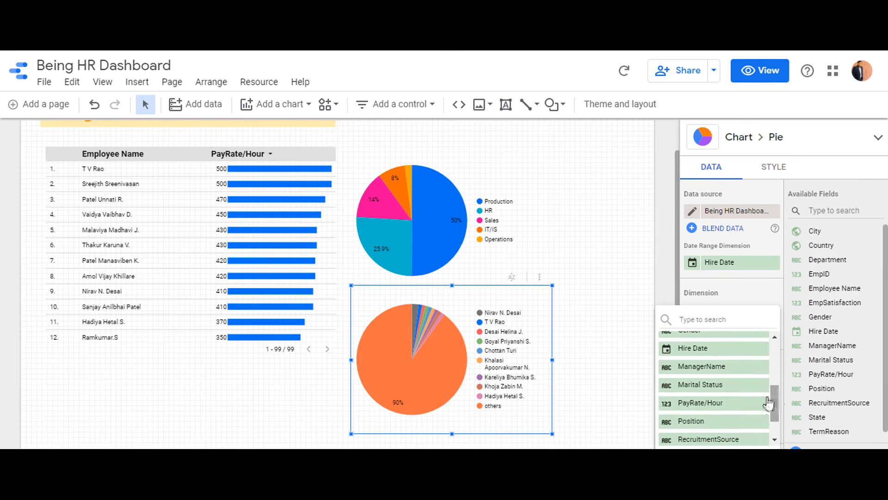
{"action": "left_click", "coordinate": [722, 388]}
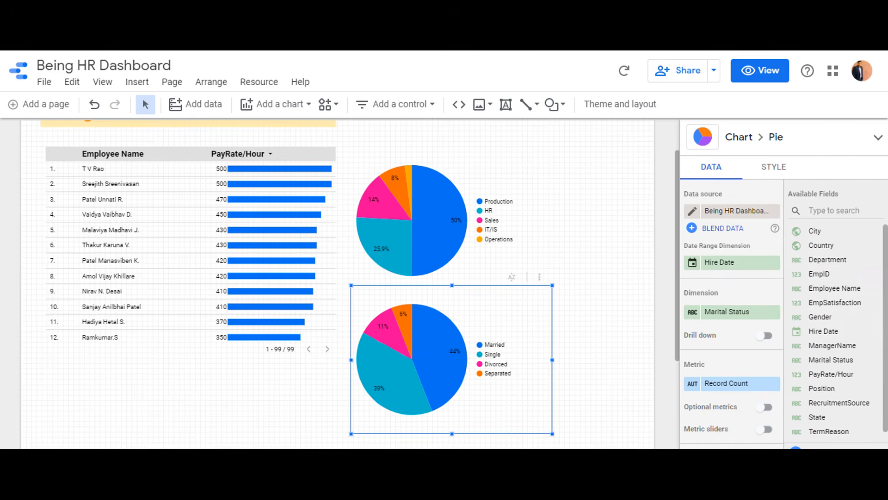
{"action": "key", "text": "Delete"}
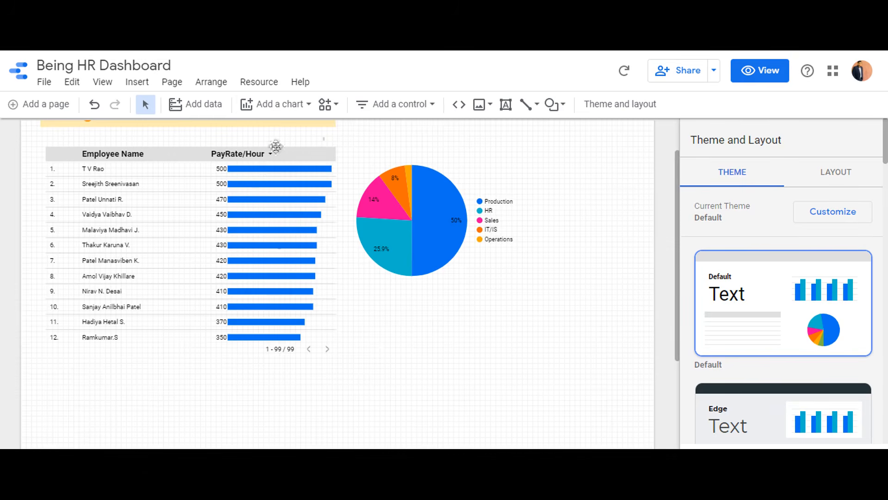
Insert a donut chart directly below the department pie chart, aligned with its edge
{"action": "left_click", "coordinate": [288, 106]}
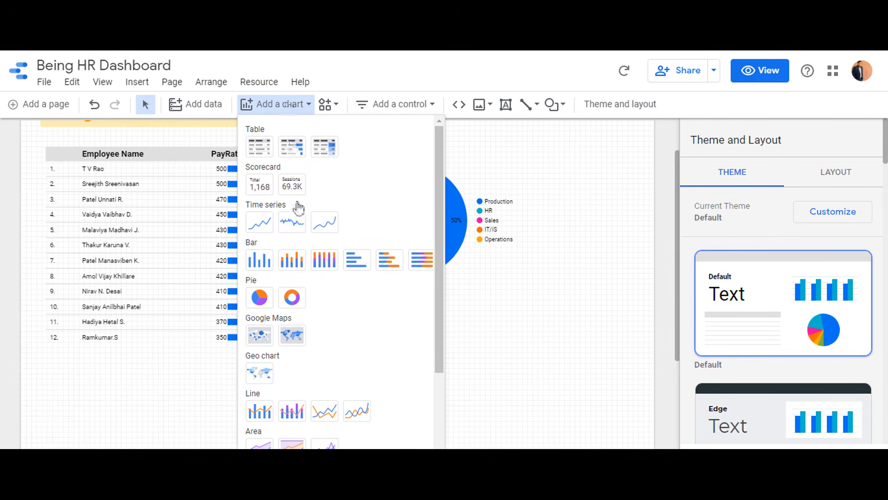
{"action": "left_click", "coordinate": [293, 299]}
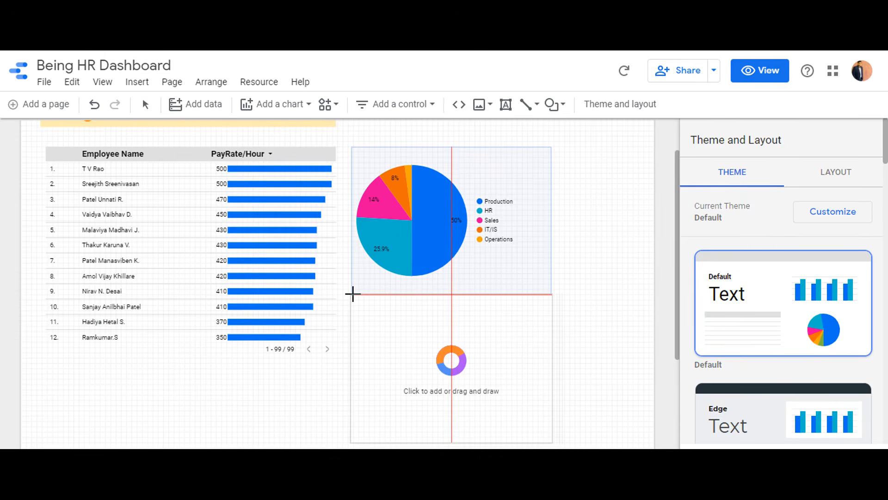
{"action": "left_click", "coordinate": [352, 293]}
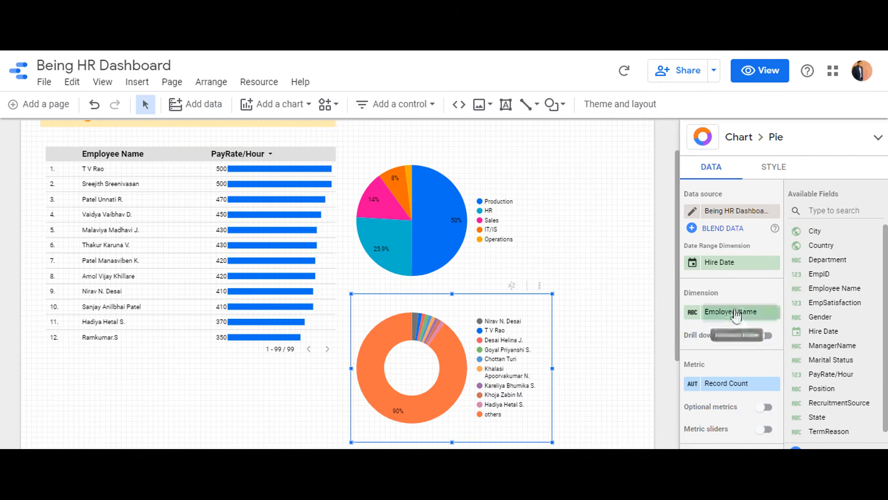
Set the donut chart's dimension to Gender
{"action": "left_click", "coordinate": [738, 311]}
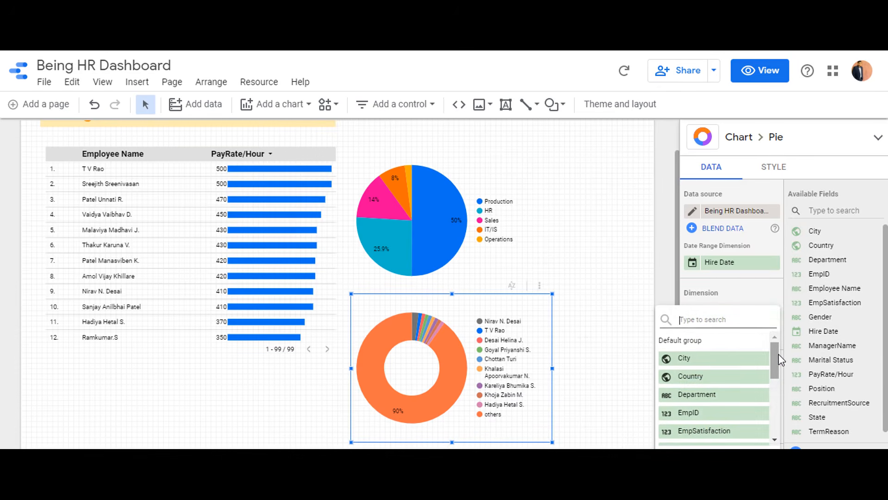
{"action": "scroll", "coordinate": [779, 365], "scroll_direction": "down", "scroll_amount": 2}
{"action": "scroll", "coordinate": [780, 375], "scroll_direction": "down", "scroll_amount": 2}
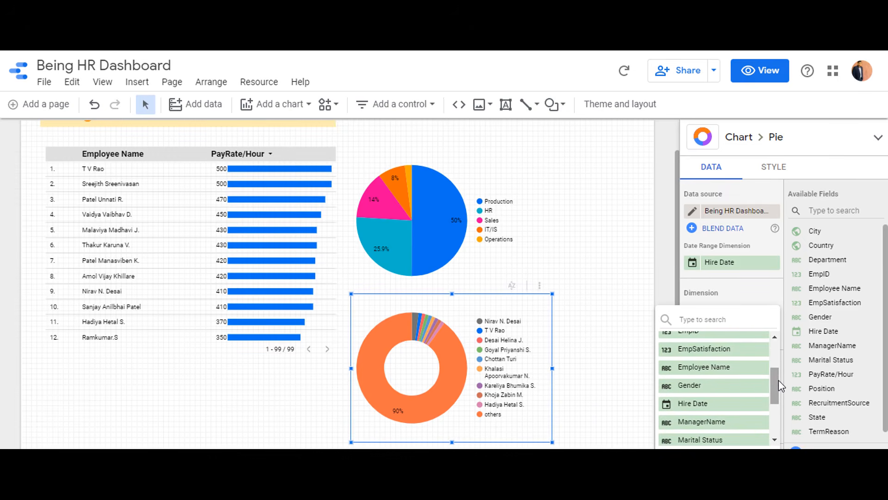
{"action": "left_click", "coordinate": [728, 394]}
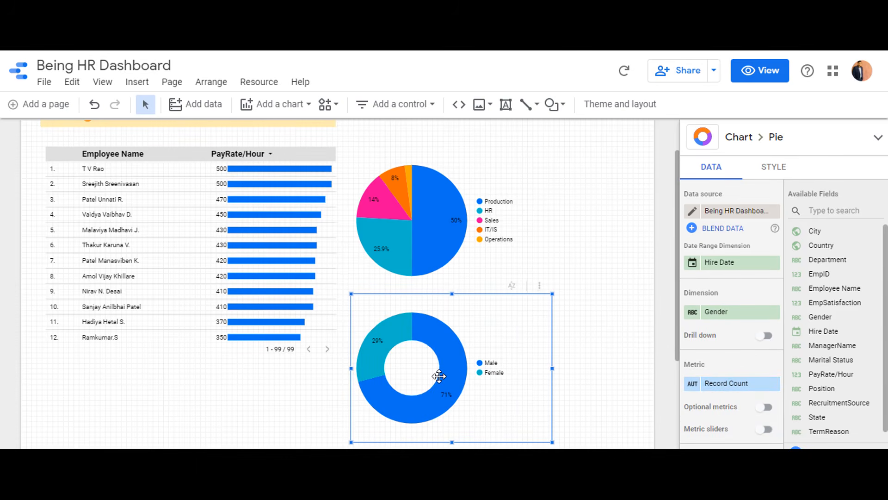
{"action": "scroll", "coordinate": [630, 390], "scroll_direction": "down", "scroll_amount": 1}
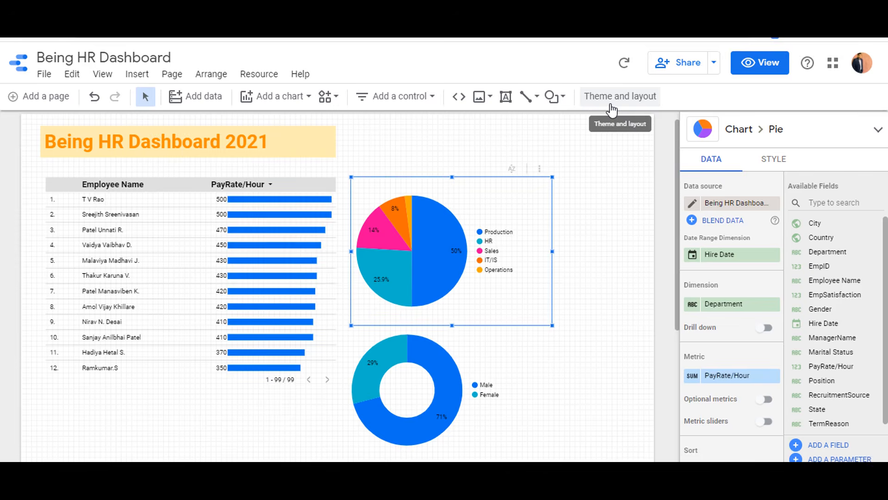
Shrink the pay rate table to just over half its width and eight visible rows, aligned with the start of the title box
{"action": "left_click", "coordinate": [247, 252]}
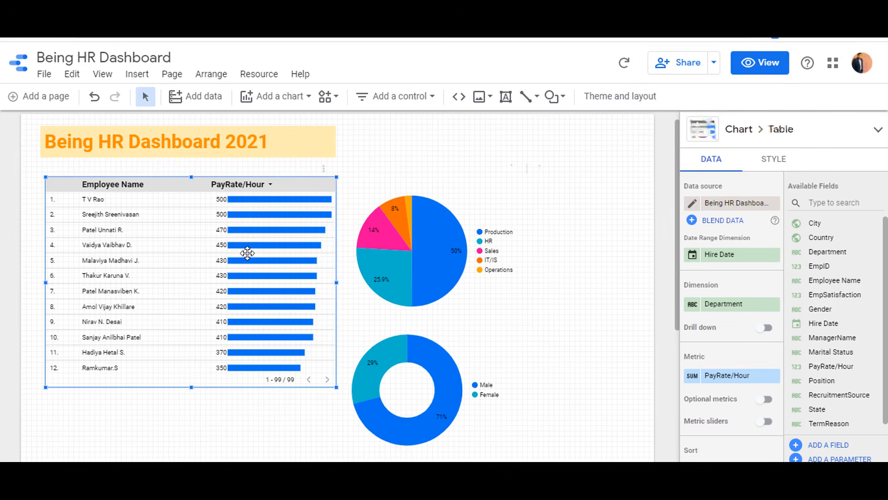
{"action": "left_click_drag", "start_coordinate": [336, 281], "coordinate": [213, 281]}
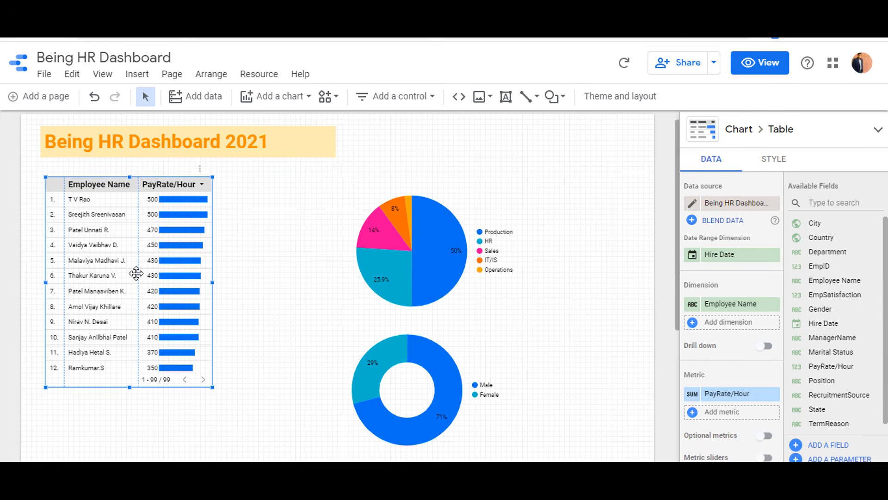
{"action": "mouse_move", "coordinate": [136, 273]}
{"action": "left_mouse_down"}
{"action": "mouse_move", "coordinate": [154, 276]}
{"action": "mouse_move", "coordinate": [124, 271]}
{"action": "left_mouse_up"}
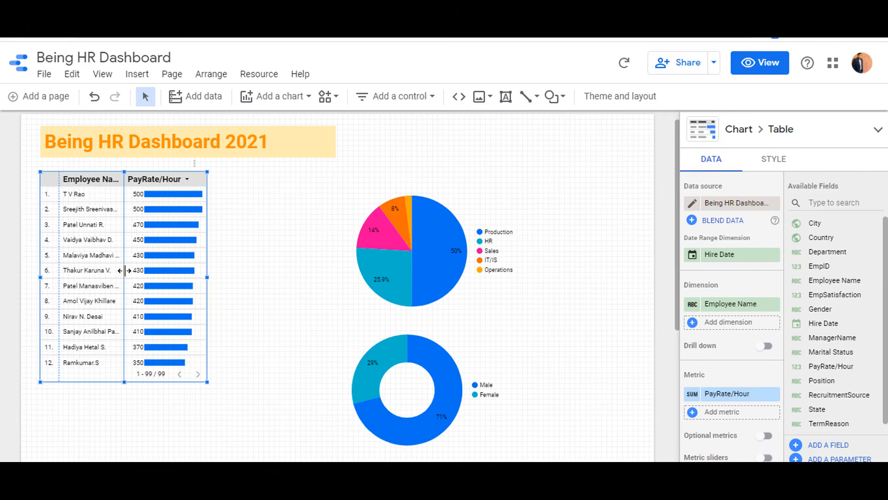
{"action": "left_click_drag", "start_coordinate": [123, 381], "coordinate": [121, 321]}
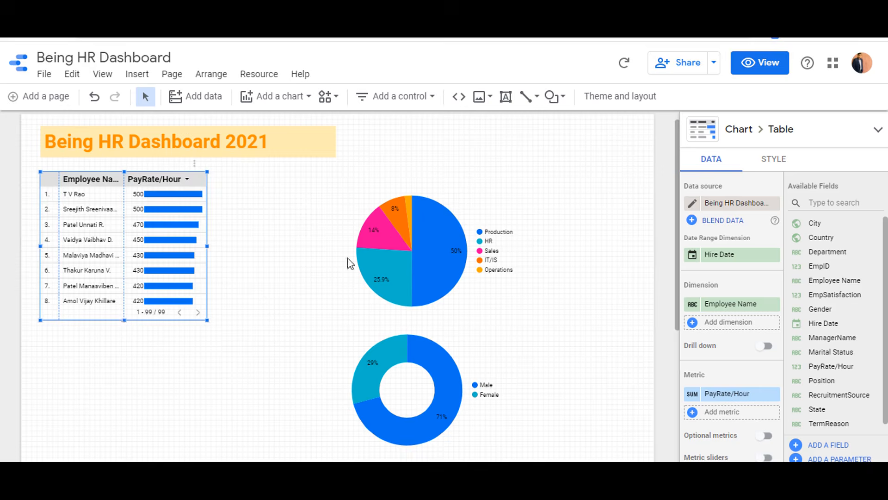
Place the department pie chart beside the table and the gender donut chart beside the pie in one row, and narrow the donut chart
{"action": "left_click_drag", "start_coordinate": [391, 245], "coordinate": [250, 234]}
{"action": "left_click_drag", "start_coordinate": [378, 356], "coordinate": [478, 235]}
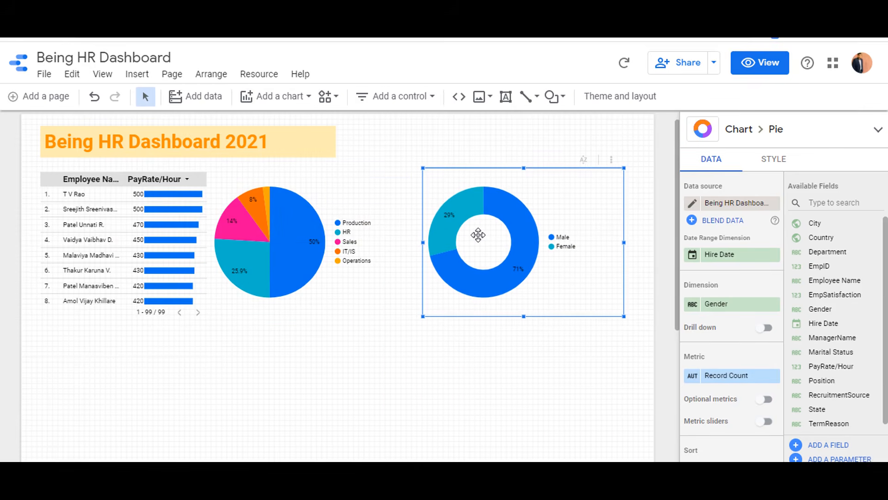
{"action": "left_click_drag", "start_coordinate": [622, 244], "coordinate": [593, 245]}
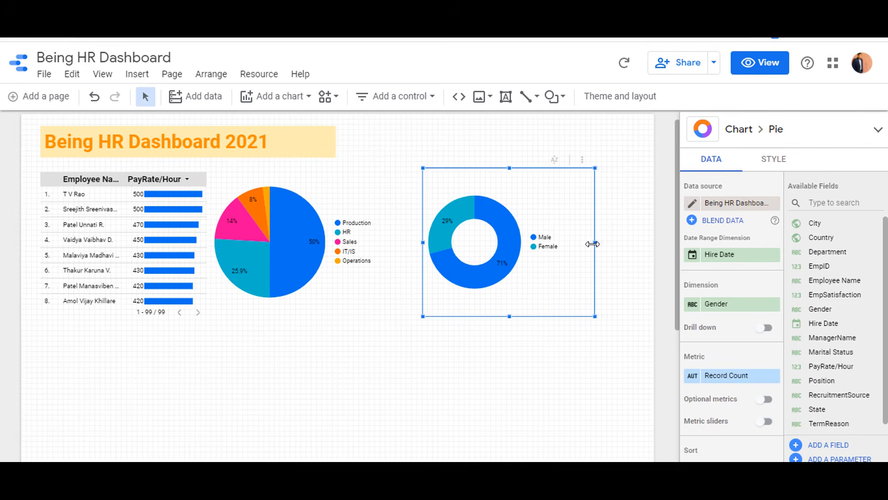
Insert a horizontal bar chart below the pay rate table, aligned with the table's starting edge
{"action": "left_click", "coordinate": [291, 382]}
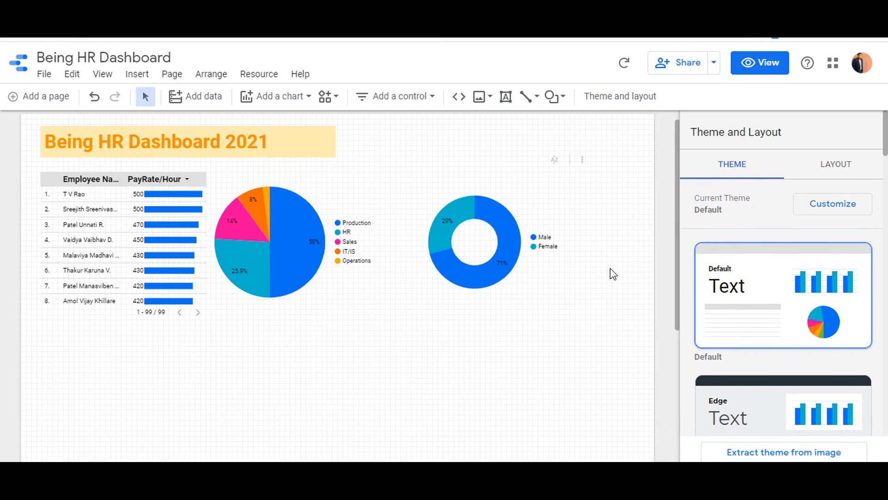
{"action": "left_click", "coordinate": [300, 99]}
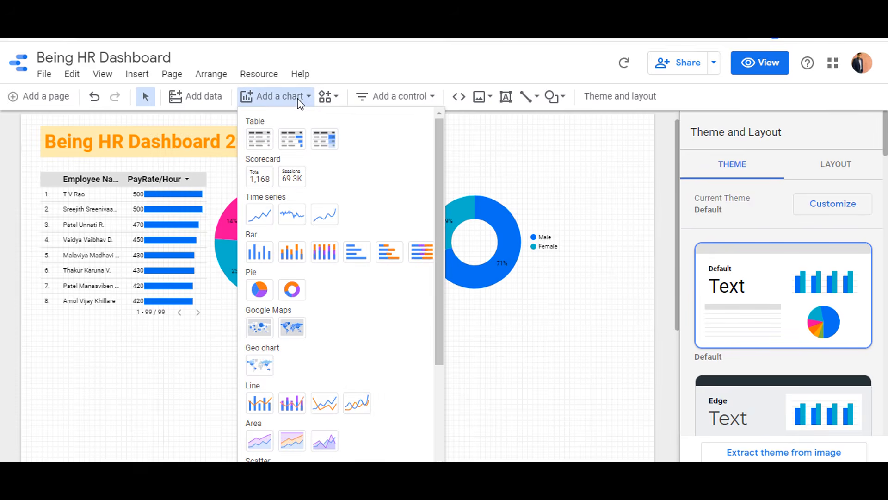
{"action": "left_click", "coordinate": [355, 255]}
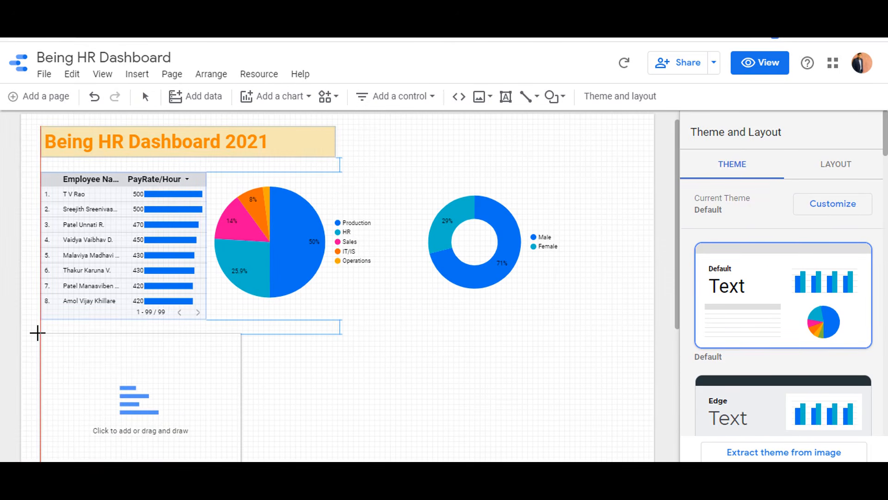
{"action": "left_click", "coordinate": [37, 332]}
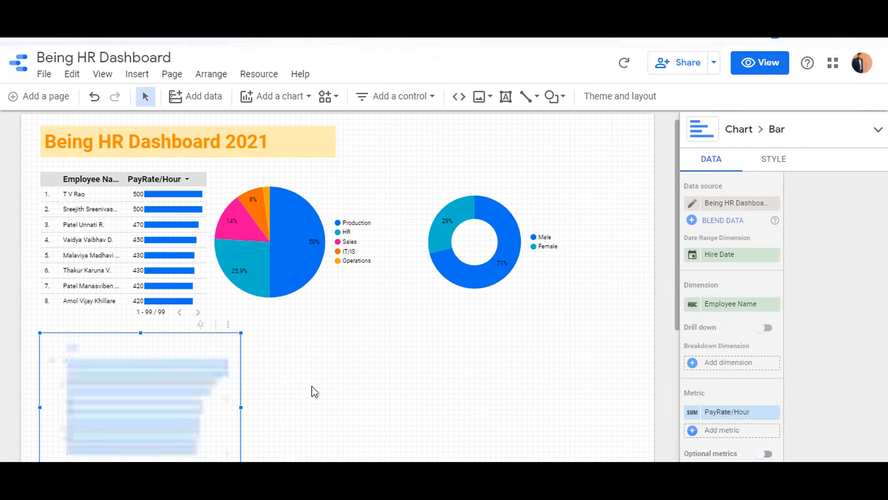
Set the bar chart's dimension to ManagerName and its metric to Record Count
{"action": "left_click", "coordinate": [733, 307]}
{"action": "left_click_drag", "start_coordinate": [773, 354], "coordinate": [776, 391]}
{"action": "left_click", "coordinate": [740, 391]}
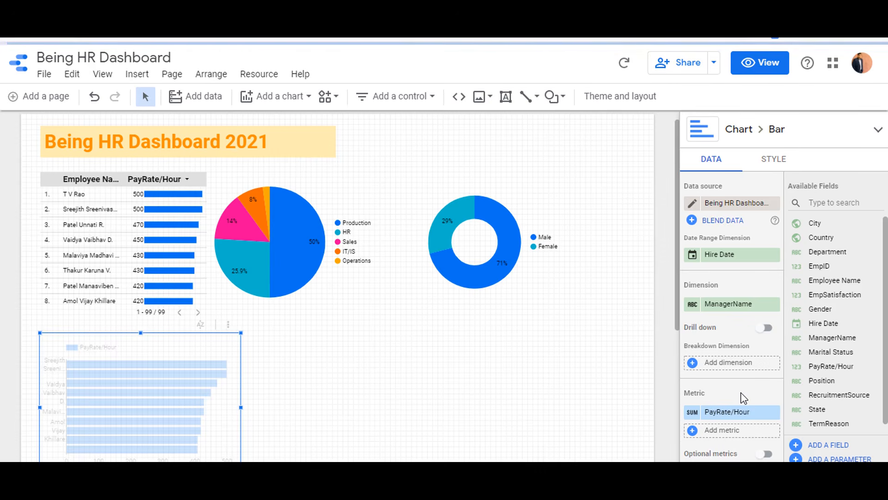
{"action": "scroll", "coordinate": [740, 395], "scroll_direction": "down", "scroll_amount": 2}
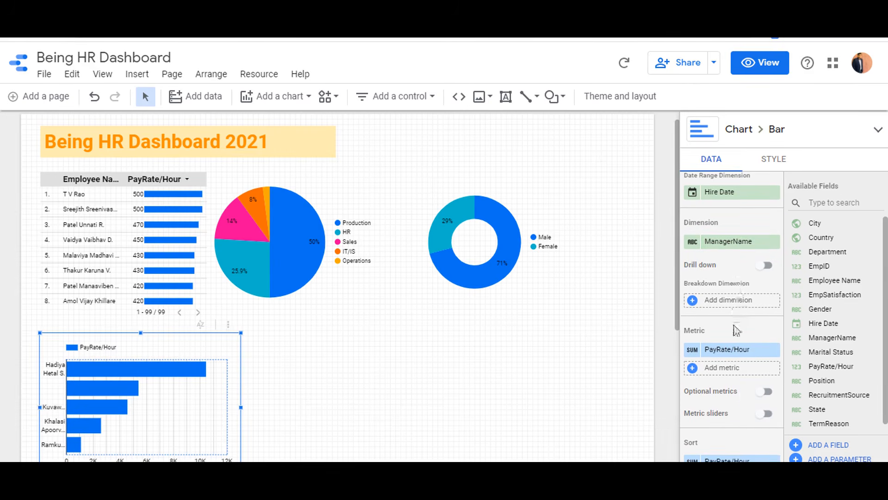
{"action": "left_click", "coordinate": [728, 351]}
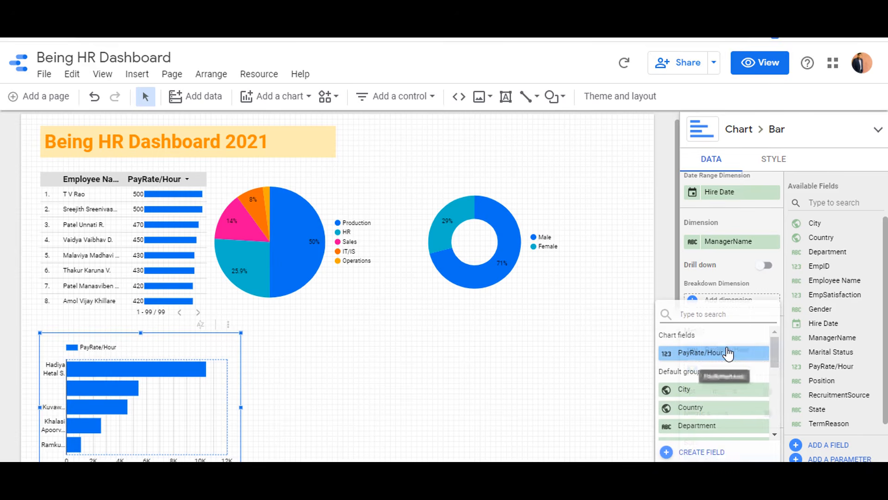
{"action": "left_click_drag", "start_coordinate": [773, 352], "coordinate": [780, 403]}
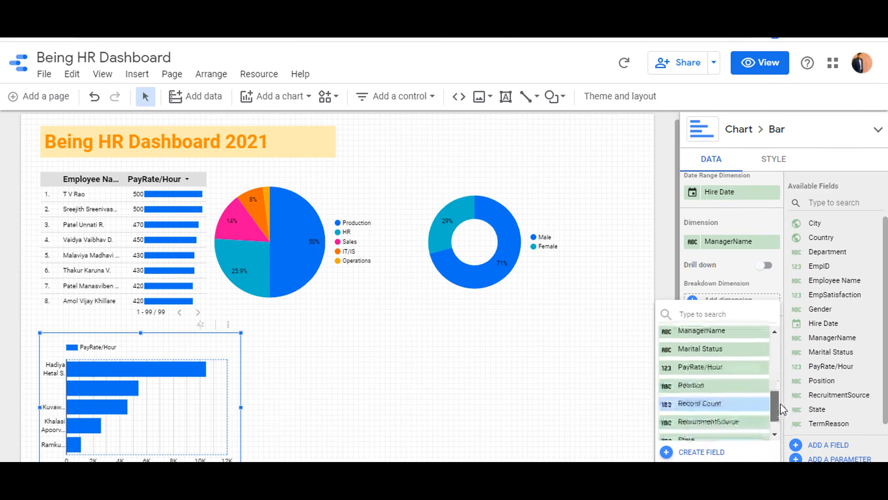
{"action": "left_click", "coordinate": [745, 401]}
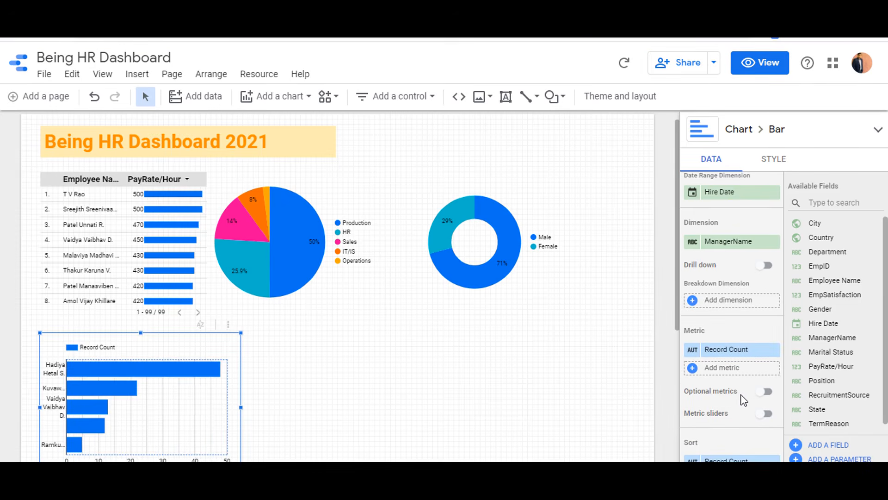
Show data labels on the manager bar chart
{"action": "scroll", "coordinate": [550, 402], "scroll_direction": "down", "scroll_amount": 1}
{"action": "scroll", "coordinate": [551, 402], "scroll_direction": "down", "scroll_amount": 5}
{"action": "scroll", "coordinate": [549, 401], "scroll_direction": "up", "scroll_amount": 4}
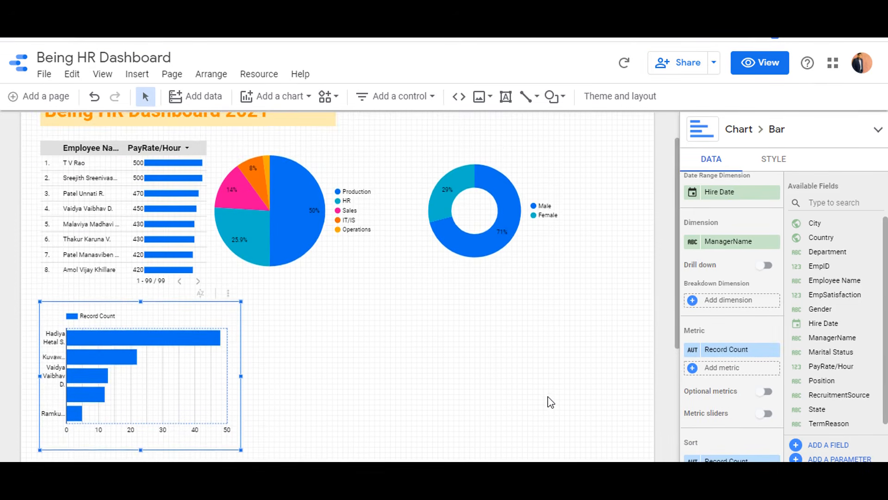
{"action": "left_click", "coordinate": [780, 163]}
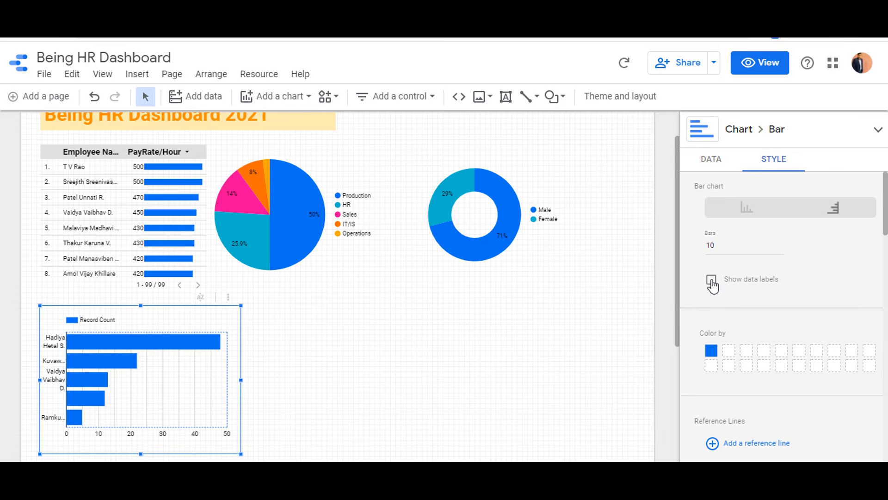
{"action": "left_click", "coordinate": [712, 281]}
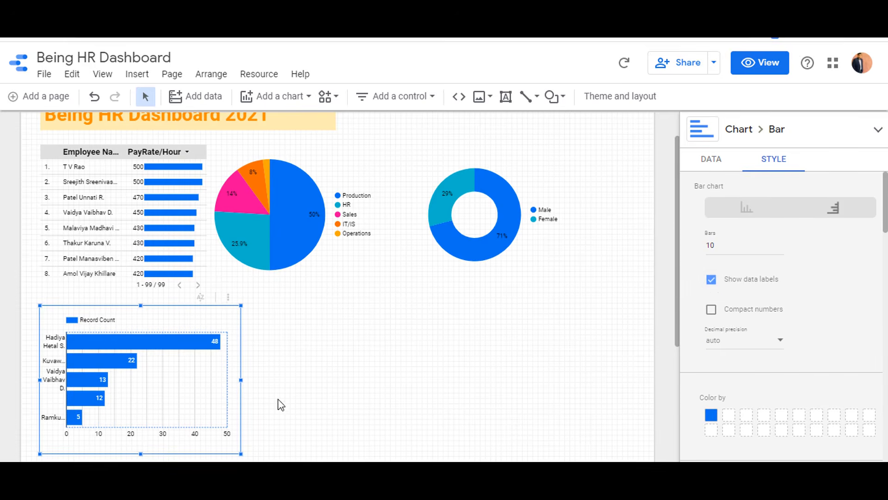
Widen the manager bar chart to reach under the department pie, and narrow its plot area to make room for full manager names
{"action": "left_click_drag", "start_coordinate": [241, 381], "coordinate": [298, 380]}
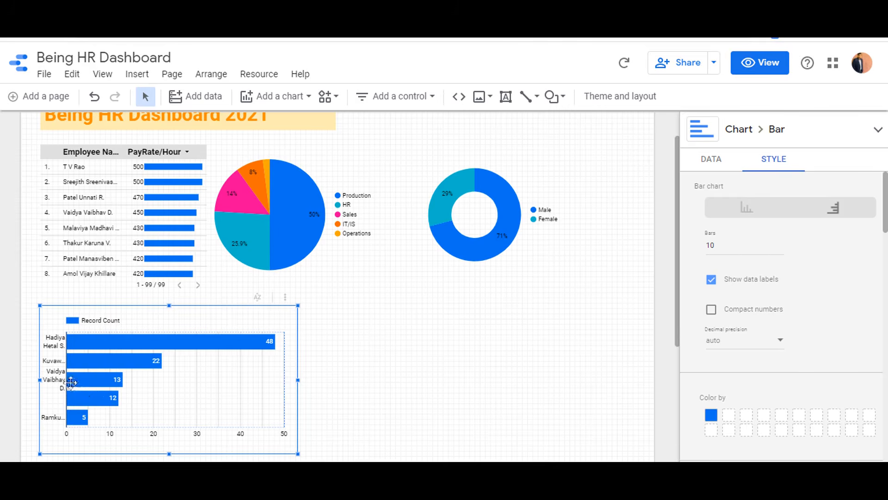
{"action": "left_click_drag", "start_coordinate": [70, 381], "coordinate": [124, 379]}
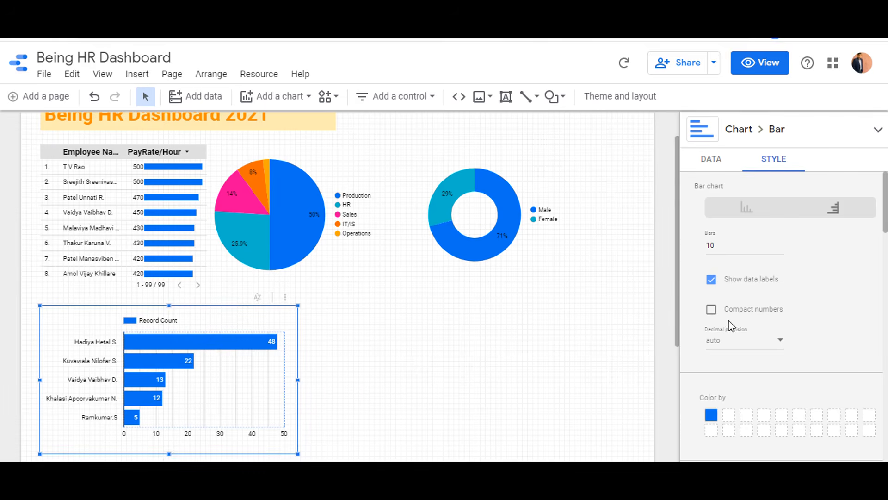
{"action": "left_click", "coordinate": [720, 171]}
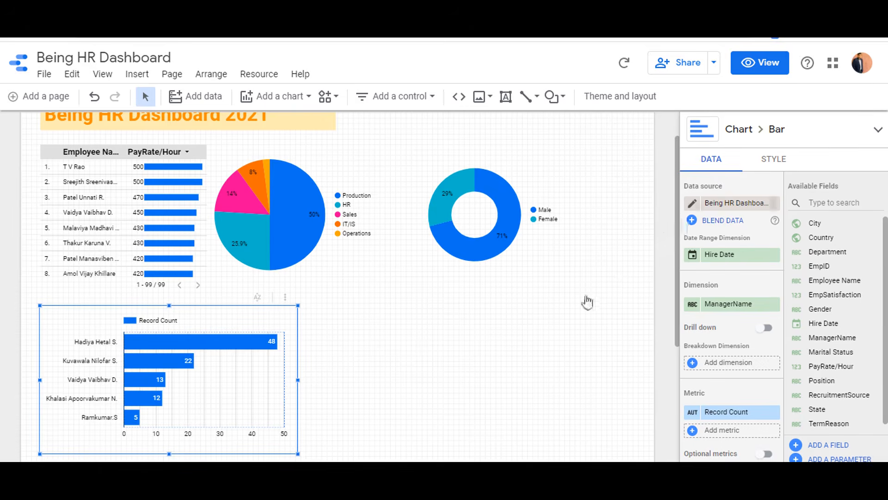
{"action": "left_click_drag", "start_coordinate": [296, 381], "coordinate": [290, 380]}
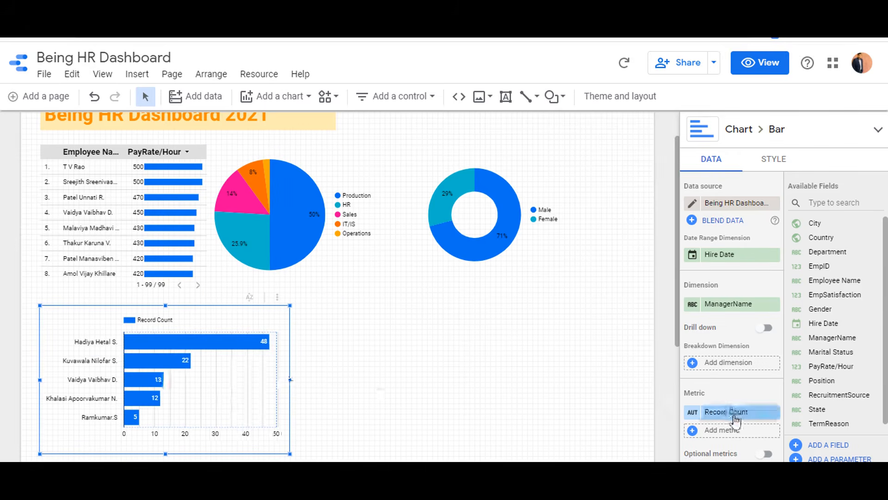
{"action": "left_click", "coordinate": [404, 409]}
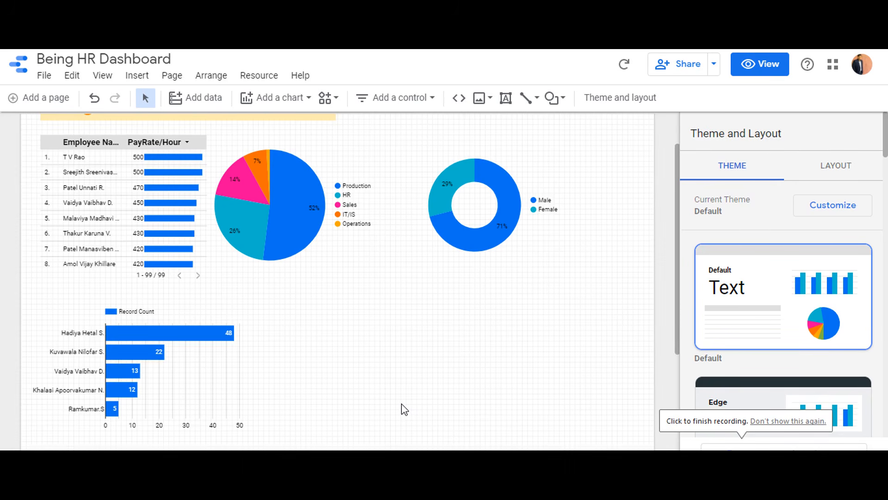
Insert a Google Maps bubble map directly beside the manager bar chart, below the department pie
{"action": "left_click", "coordinate": [267, 99]}
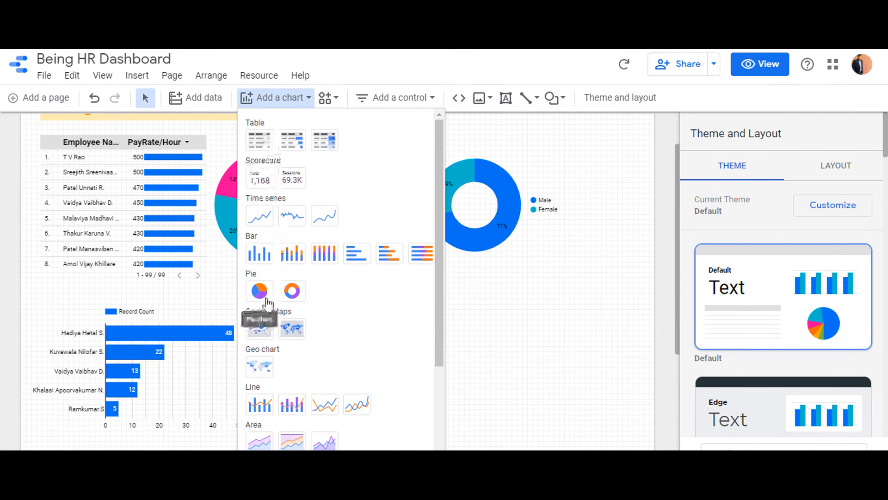
{"action": "left_click", "coordinate": [260, 328]}
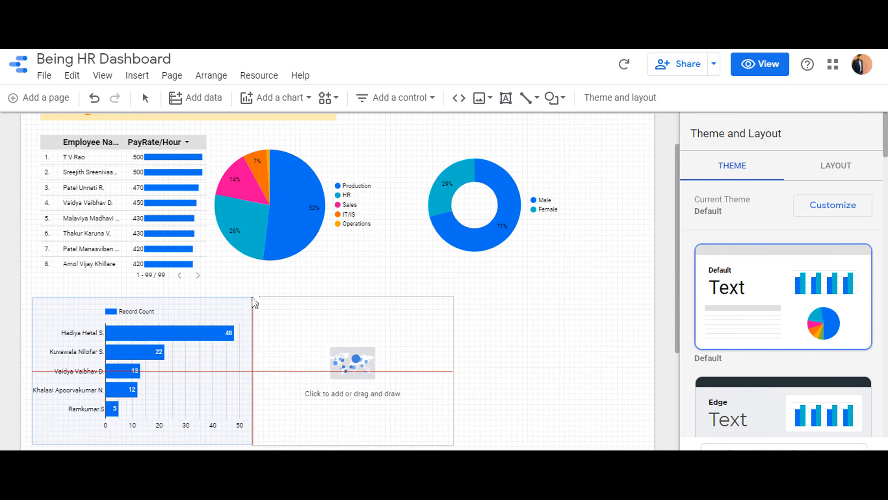
{"action": "left_click", "coordinate": [252, 299]}
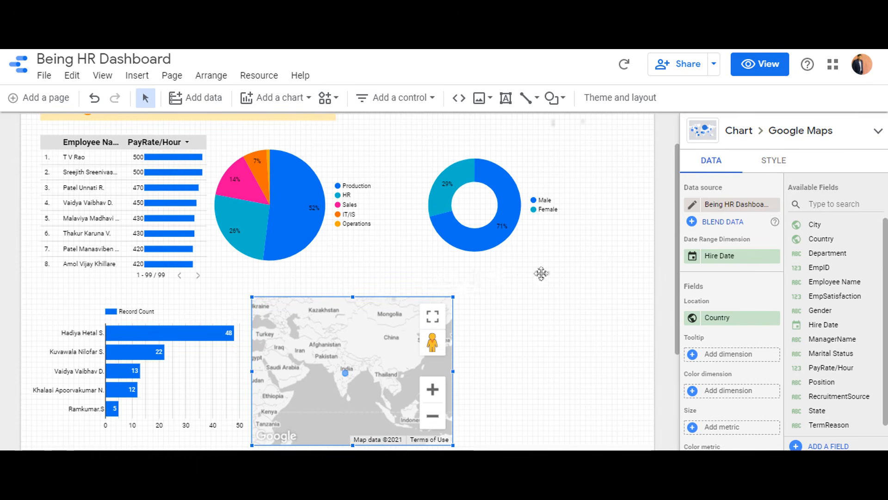
Set the map's location field to City and enable its Apply filter interaction
{"action": "left_click_drag", "start_coordinate": [724, 320], "coordinate": [732, 326]}
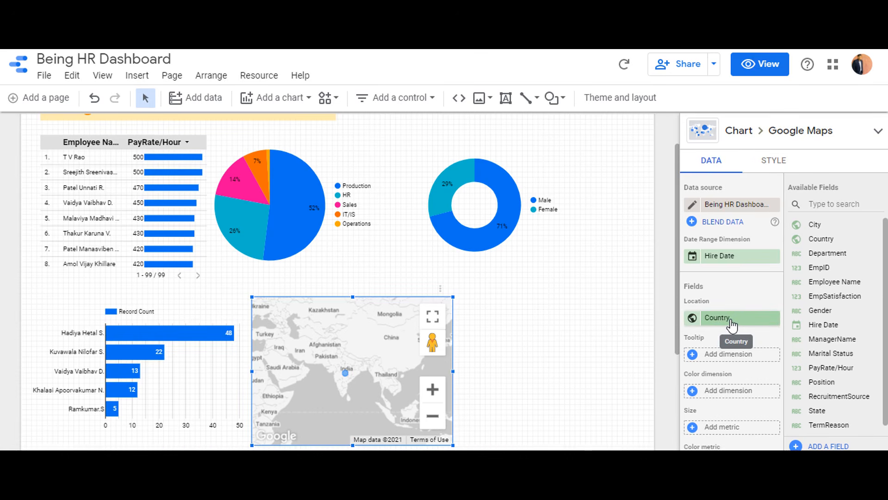
{"action": "left_click", "coordinate": [731, 325]}
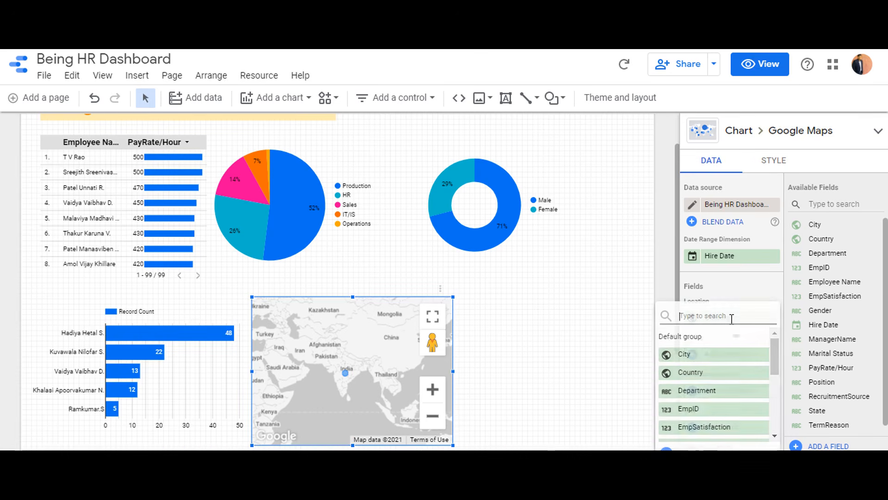
{"action": "left_click", "coordinate": [709, 358]}
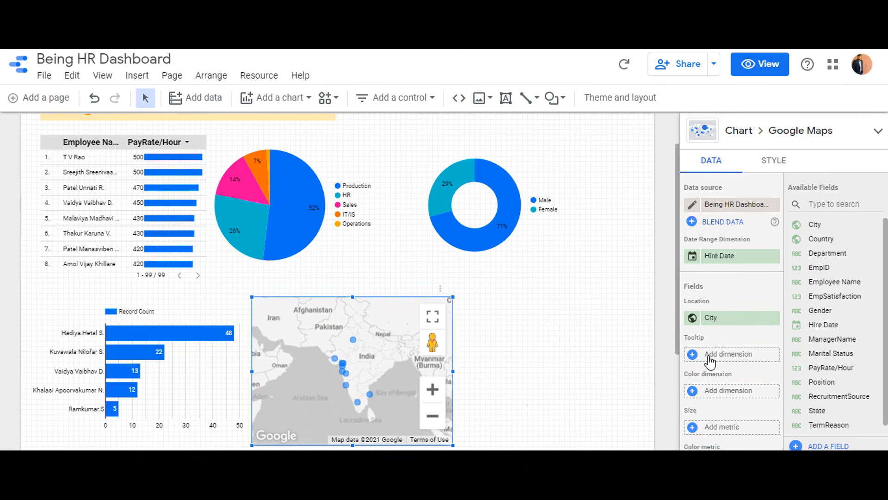
{"action": "scroll", "coordinate": [712, 361], "scroll_direction": "down", "scroll_amount": 1}
{"action": "scroll", "coordinate": [711, 360], "scroll_direction": "down", "scroll_amount": 8}
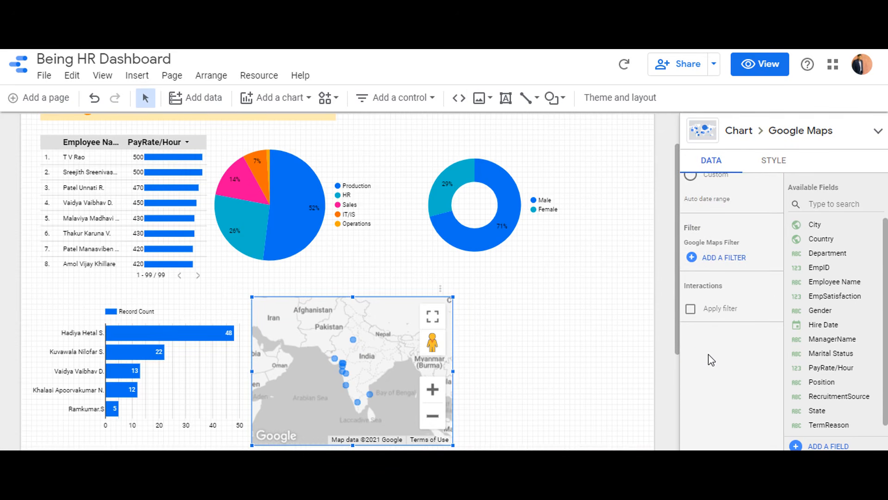
{"action": "left_click", "coordinate": [691, 309]}
Try the Dark style on the bubble map and settle on the Standard style
{"action": "left_click", "coordinate": [785, 161]}
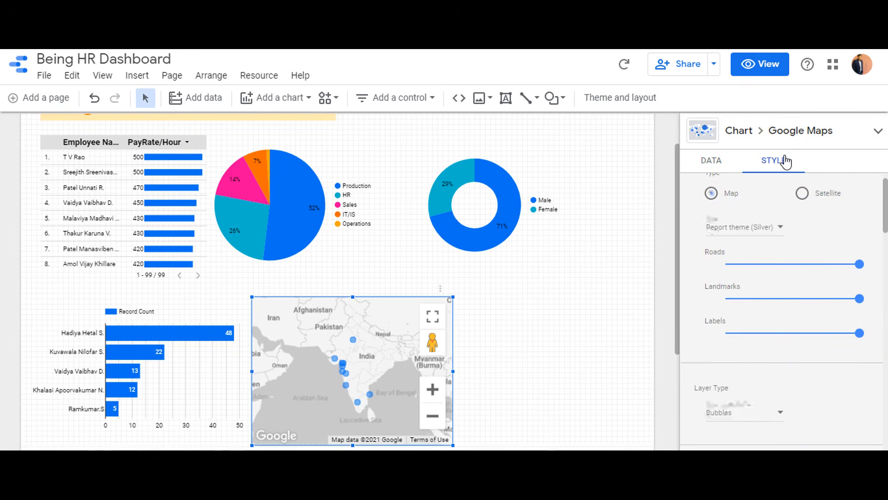
{"action": "left_click", "coordinate": [747, 235]}
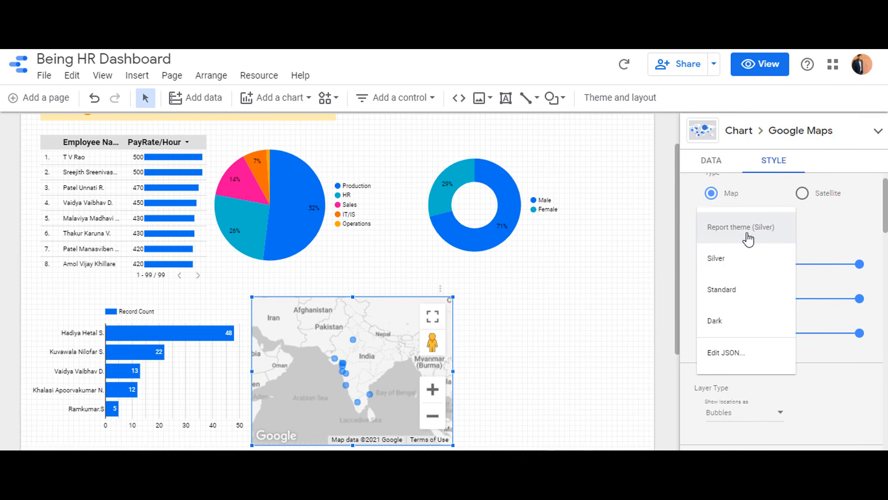
{"action": "left_click", "coordinate": [735, 319]}
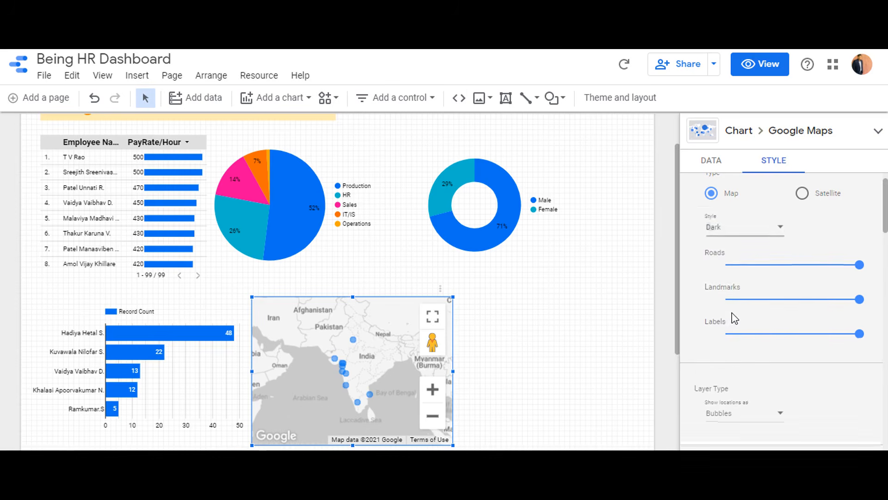
{"action": "left_click", "coordinate": [761, 237]}
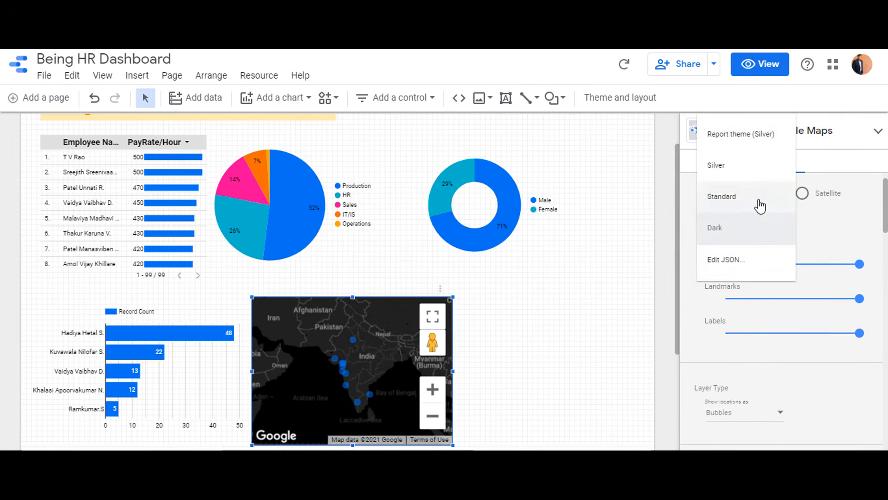
{"action": "left_click", "coordinate": [760, 206]}
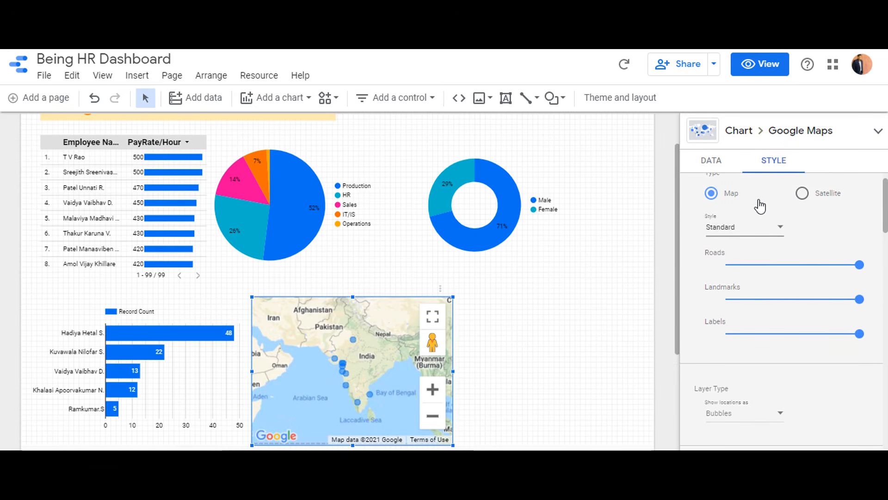
{"action": "left_click", "coordinate": [554, 314]}
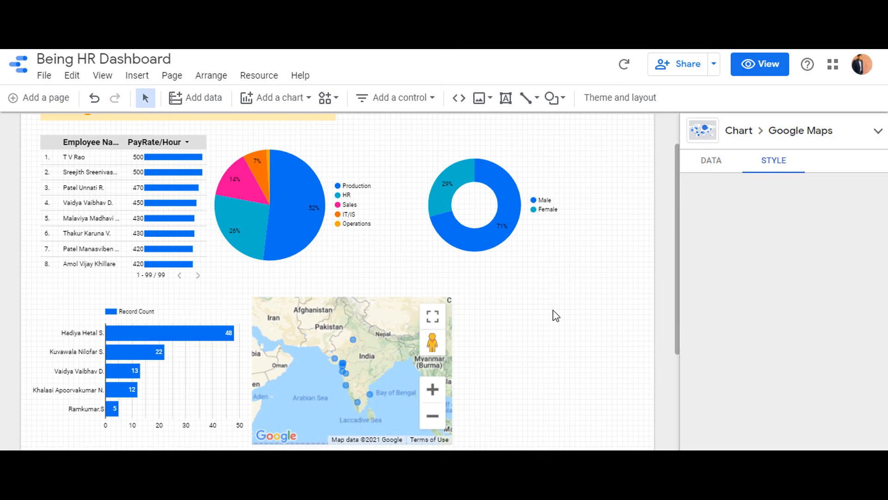
Switch the report to view mode and test the map interaction by filtering the charts to Surat
{"action": "left_click", "coordinate": [774, 71]}
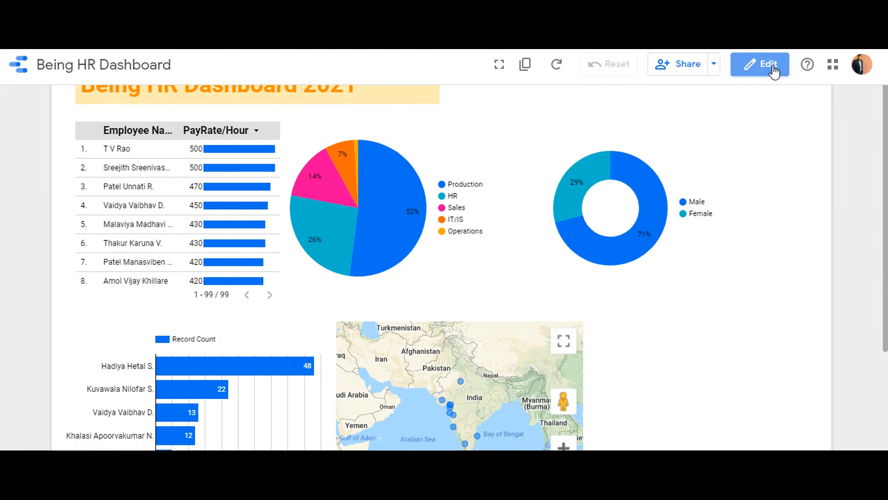
{"action": "scroll", "coordinate": [621, 317], "scroll_direction": "down", "scroll_amount": 2}
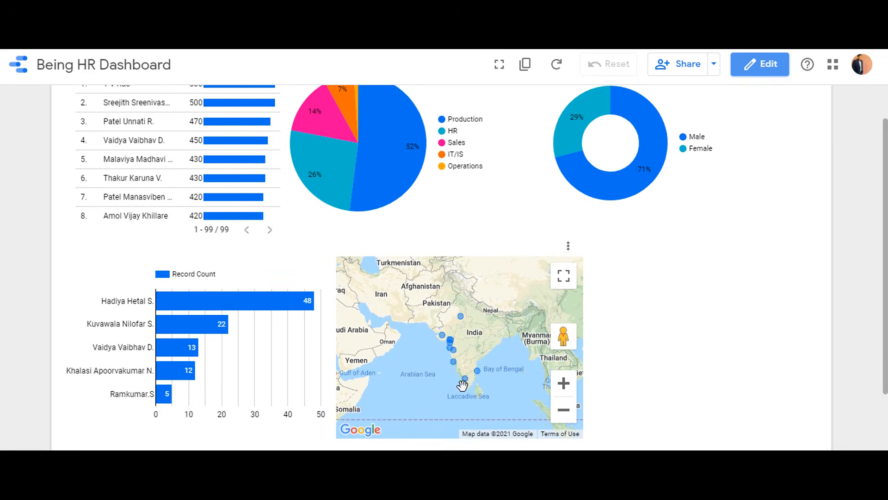
{"action": "mouse_move", "coordinate": [454, 354]}
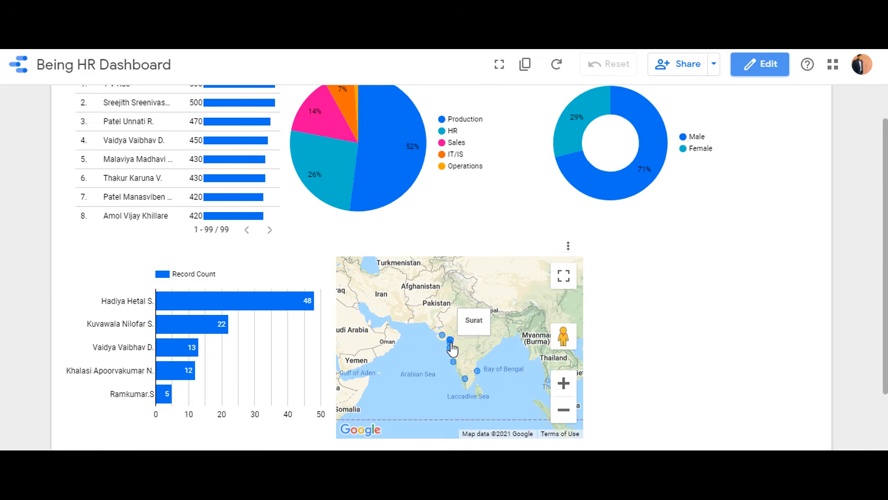
{"action": "left_click", "coordinate": [451, 345]}
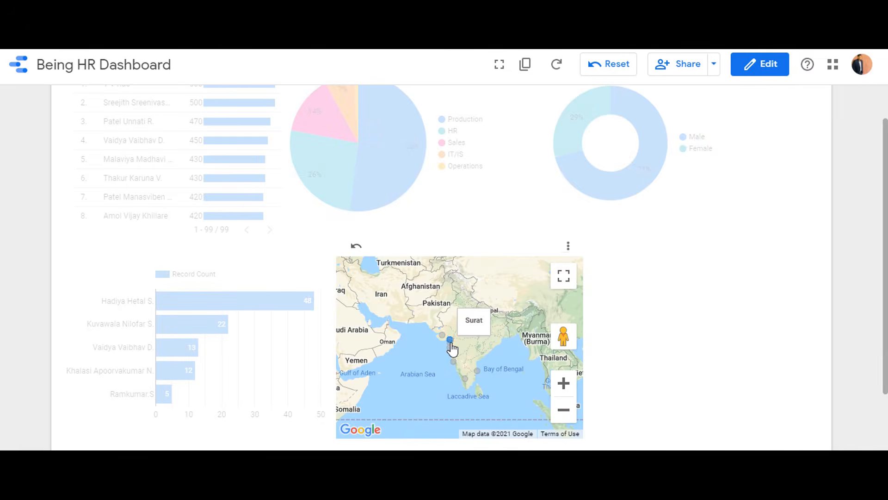
{"action": "scroll", "coordinate": [452, 347], "scroll_direction": "up", "scroll_amount": 3}
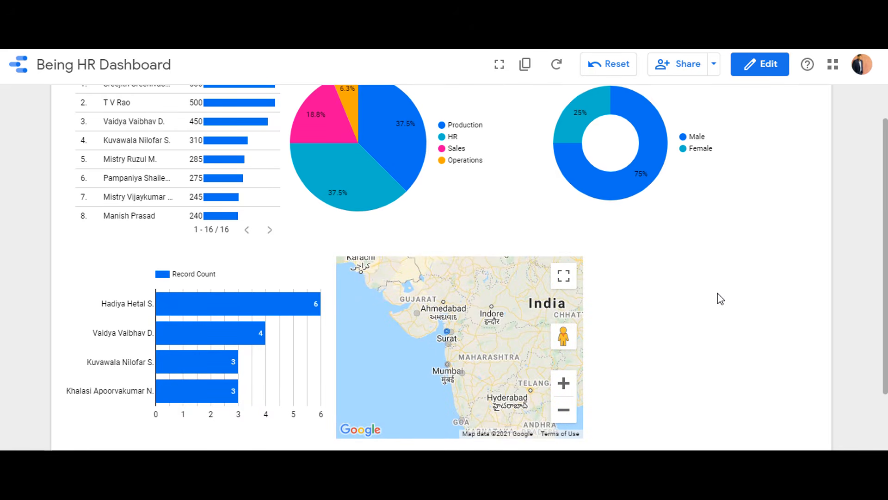
Examine the Surat-filtered table and charts, inspecting the department pie slices, gender donut, manager bars and the zoomed-out map
{"action": "scroll", "coordinate": [464, 357], "scroll_direction": "down", "scroll_amount": 3}
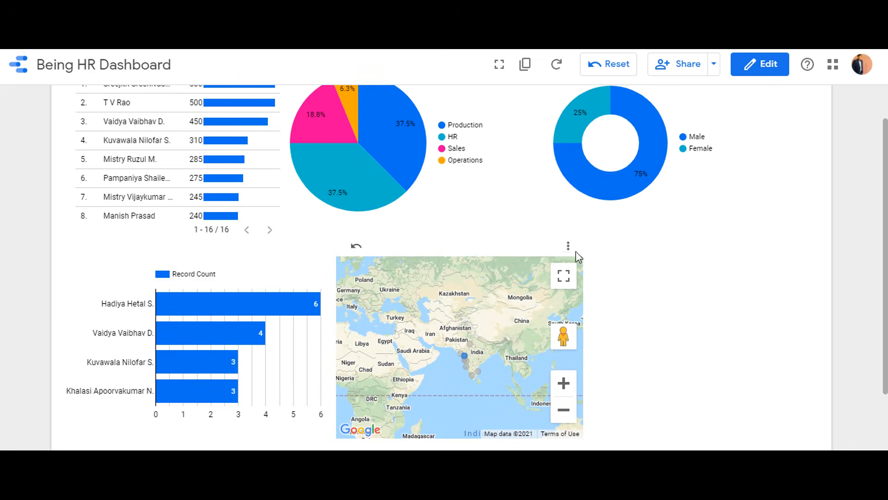
{"action": "scroll", "coordinate": [777, 248], "scroll_direction": "up", "scroll_amount": 3}
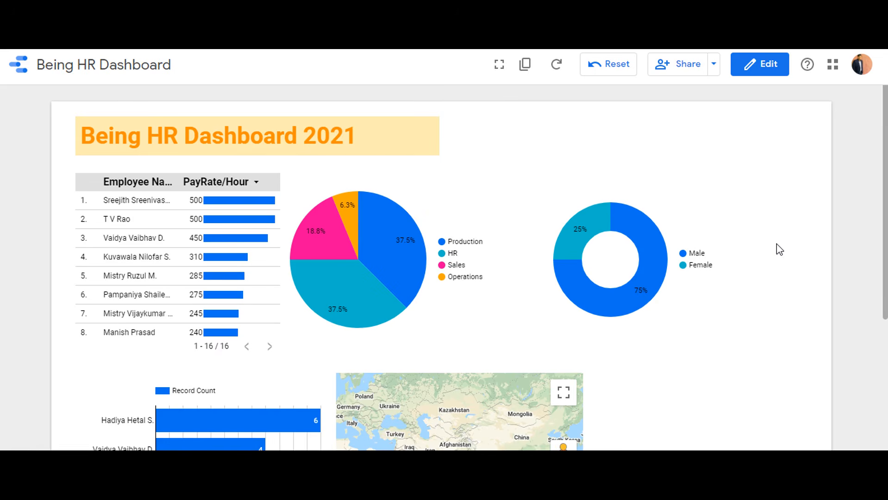
{"action": "mouse_move", "coordinate": [330, 298]}
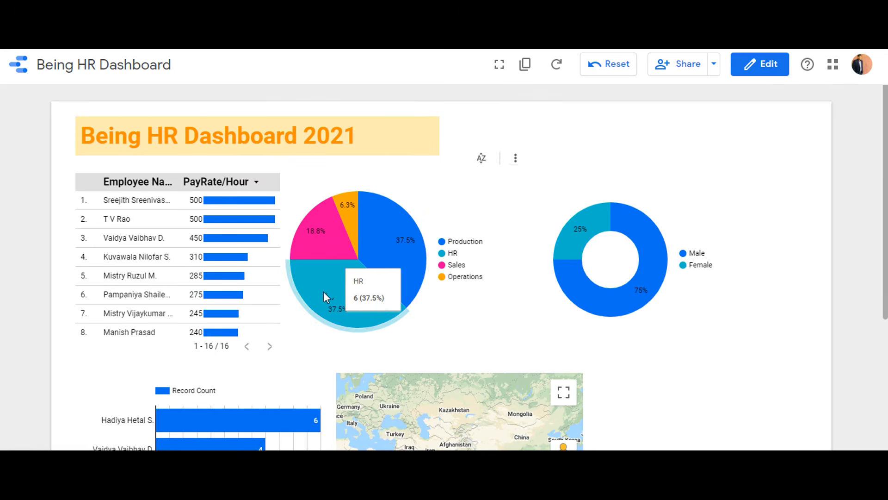
{"action": "mouse_move", "coordinate": [404, 268]}
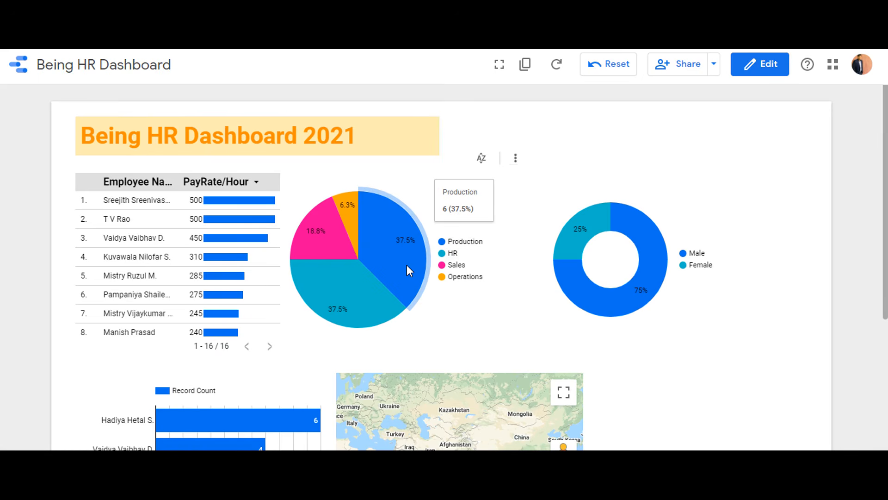
{"action": "mouse_move", "coordinate": [349, 198]}
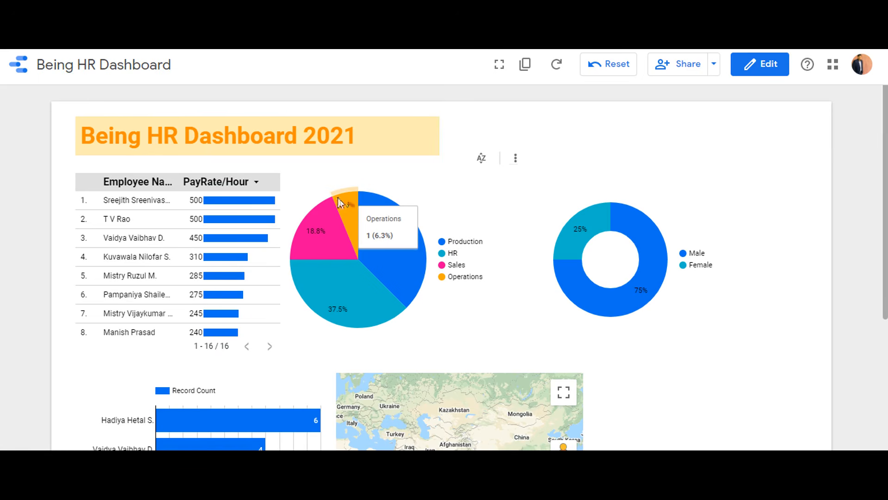
{"action": "mouse_move", "coordinate": [307, 216]}
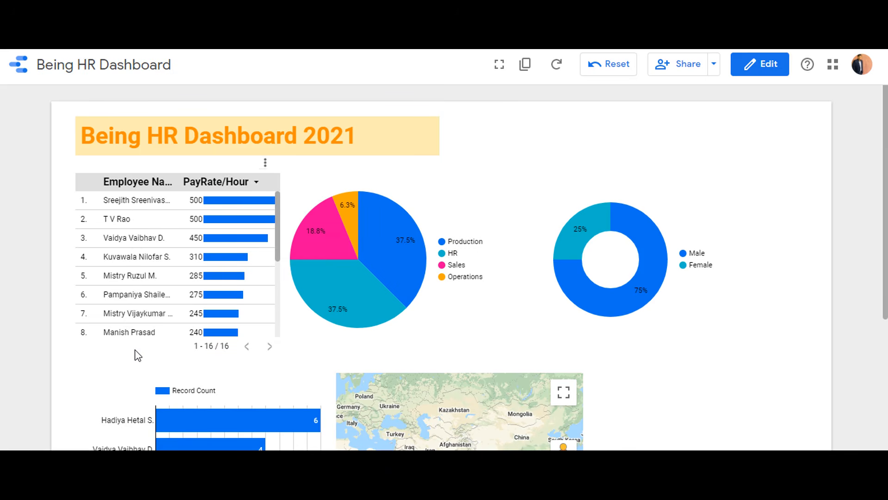
{"action": "mouse_move", "coordinate": [654, 304]}
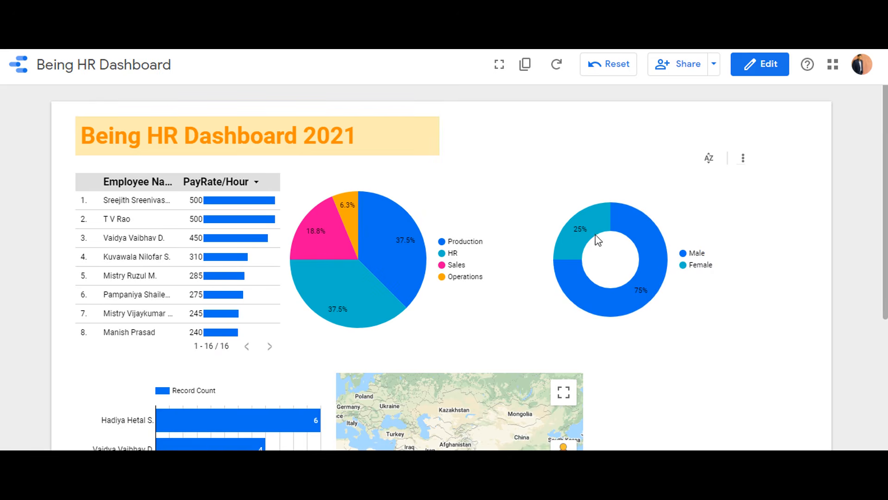
{"action": "mouse_move", "coordinate": [594, 232]}
{"action": "scroll", "coordinate": [594, 231], "scroll_direction": "down", "scroll_amount": 4}
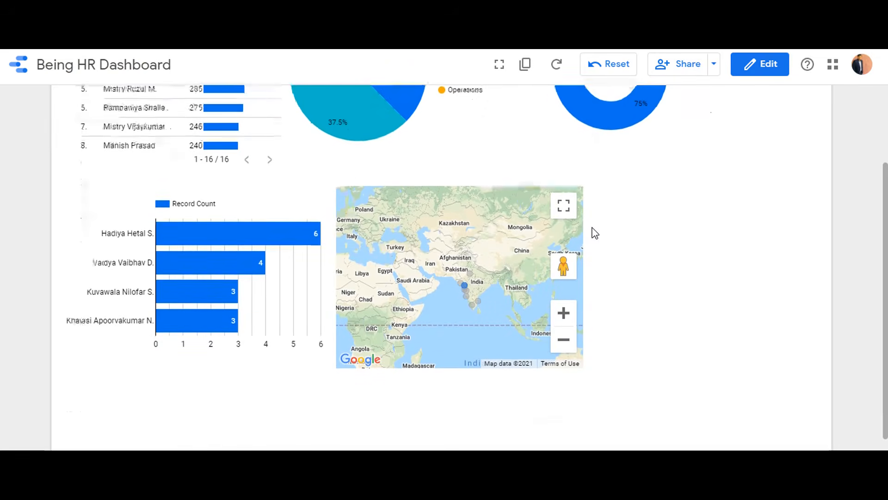
{"action": "key", "text": "ctrl+minus"}
{"action": "key", "text": "ctrl+minus"}
{"action": "key", "text": "ctrl+minus"}
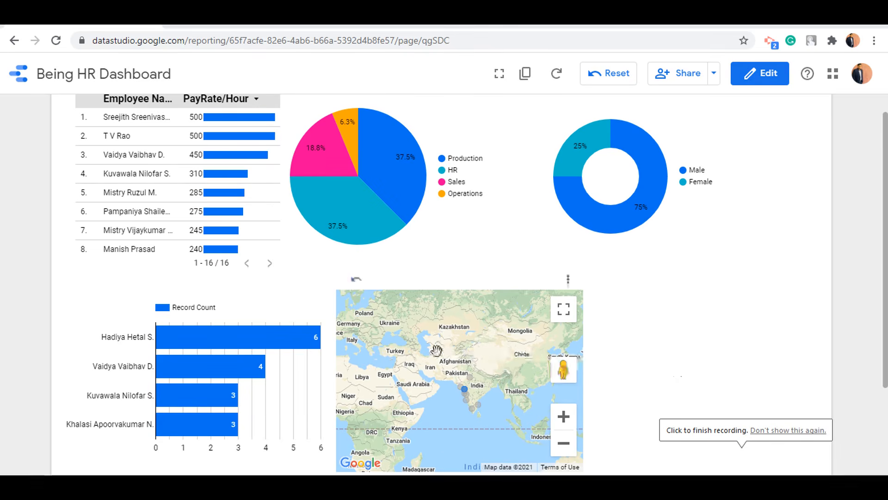
Clear the Surat filter, test the map interaction by filtering the charts to Jaipur, and clear that filter too
{"action": "left_click", "coordinate": [356, 282]}
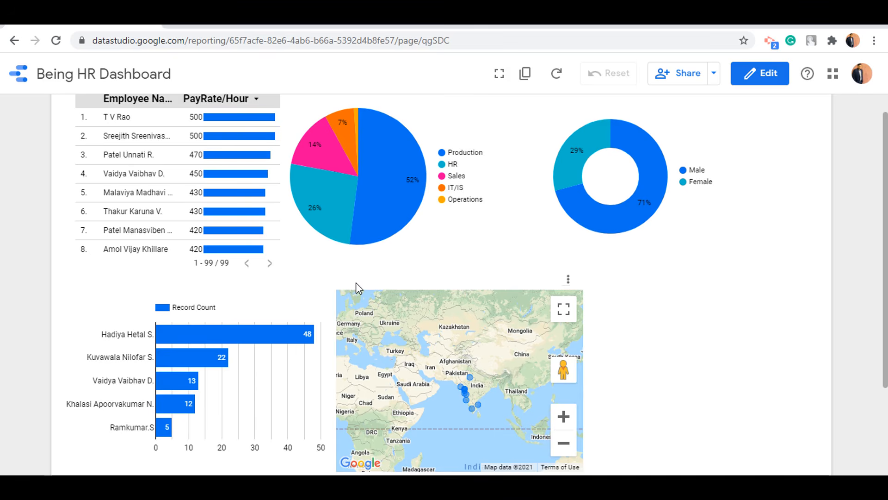
{"action": "mouse_move", "coordinate": [470, 378]}
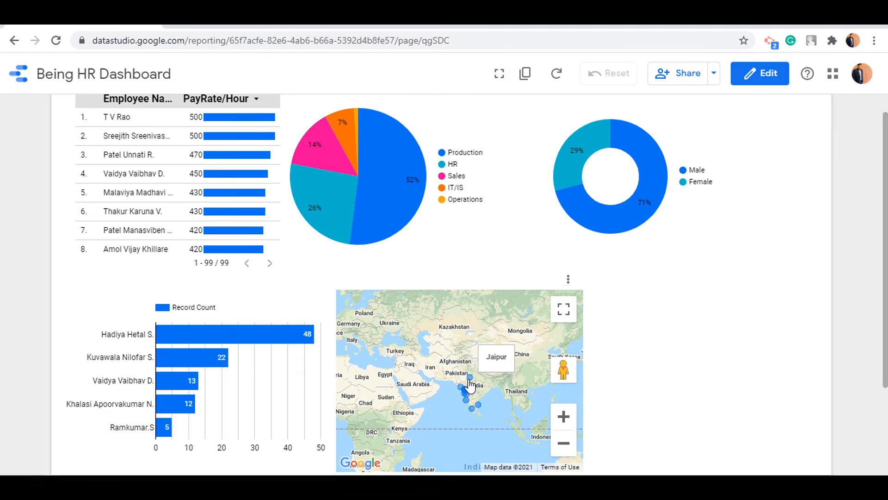
{"action": "left_click", "coordinate": [469, 378]}
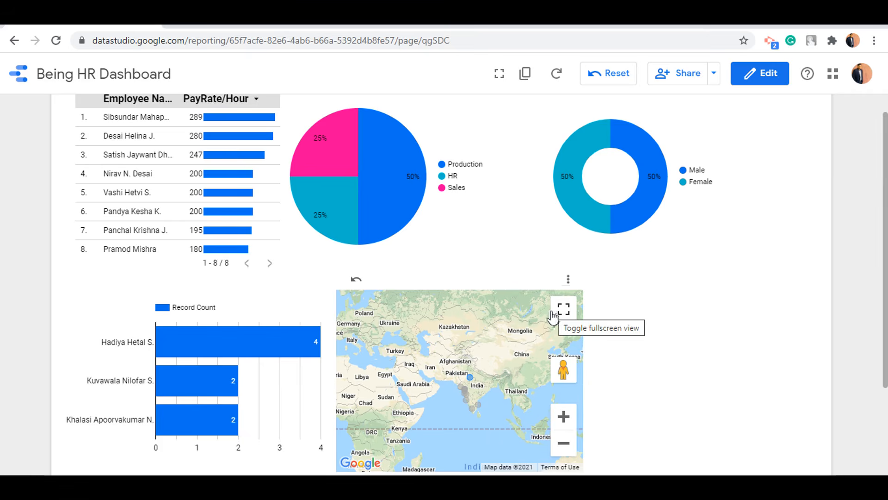
{"action": "left_click", "coordinate": [356, 282]}
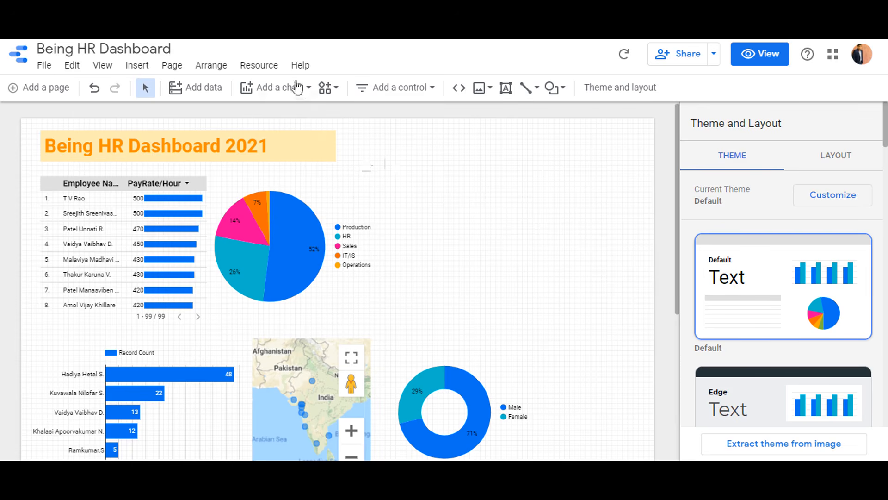
Insert Google's Gauge community visualization in the empty space beside the department pie chart
{"action": "left_click", "coordinate": [326, 89]}
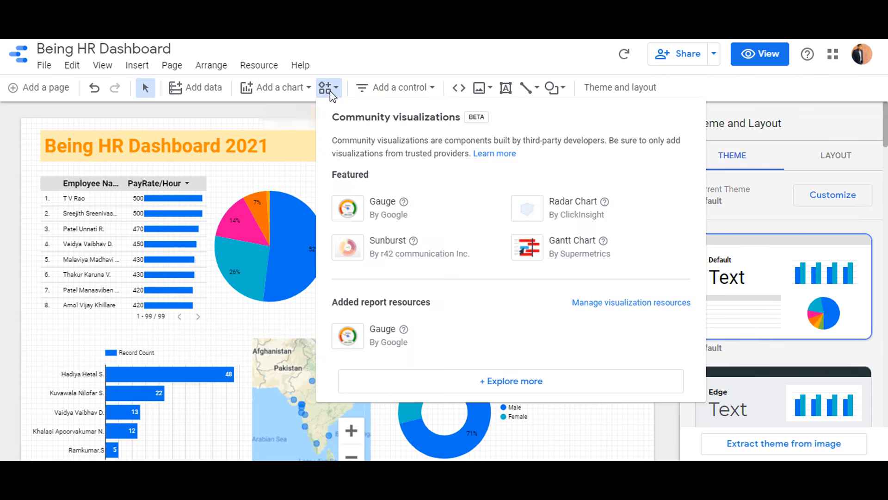
{"action": "left_click", "coordinate": [376, 210]}
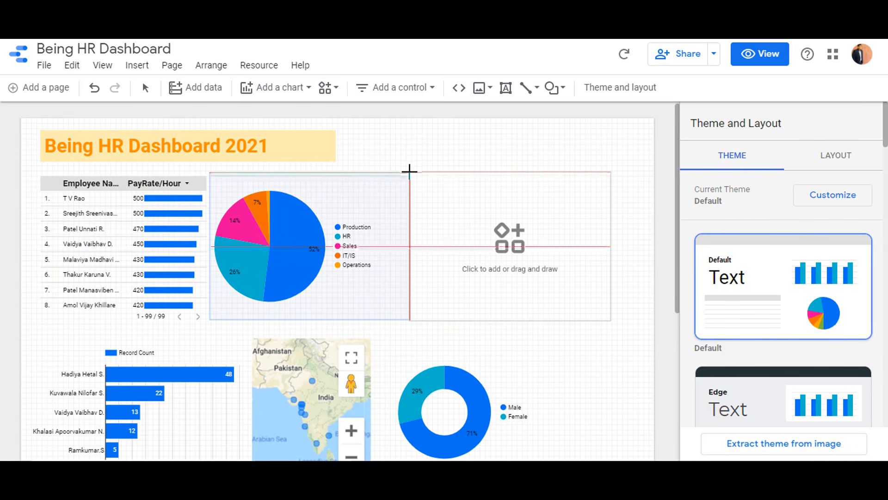
{"action": "left_click", "coordinate": [410, 171]}
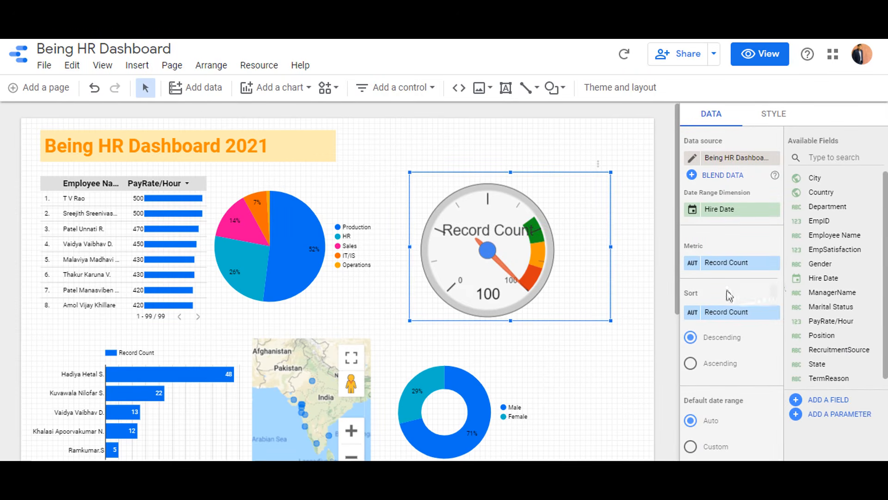
Set the gauge's metric to EmpSatisfaction with the Average aggregation
{"action": "left_click", "coordinate": [740, 268]}
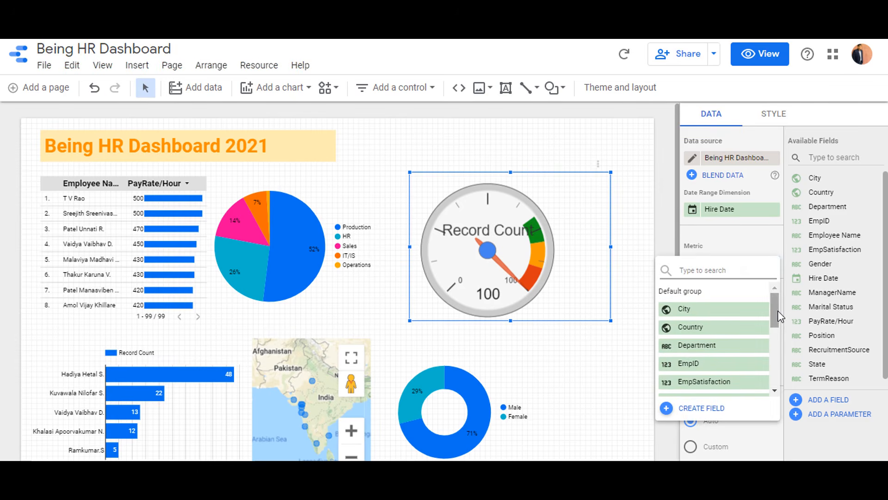
{"action": "left_click_drag", "start_coordinate": [778, 310], "coordinate": [781, 320]}
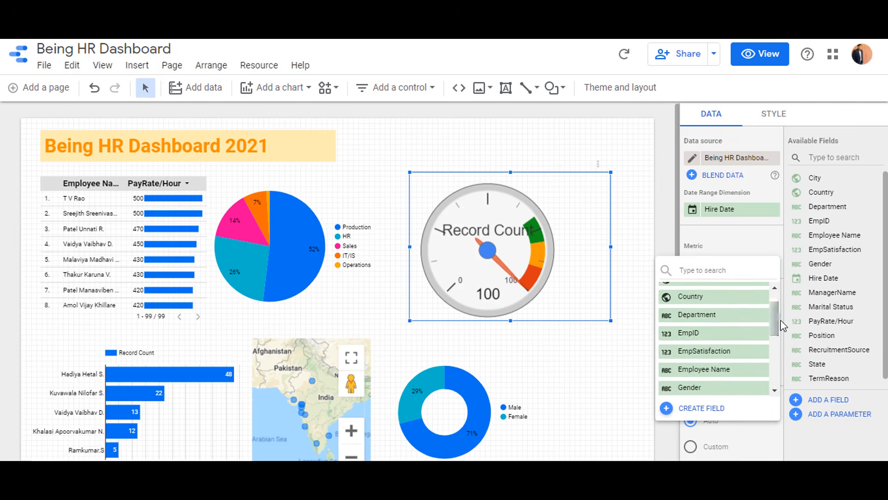
{"action": "left_click", "coordinate": [730, 354]}
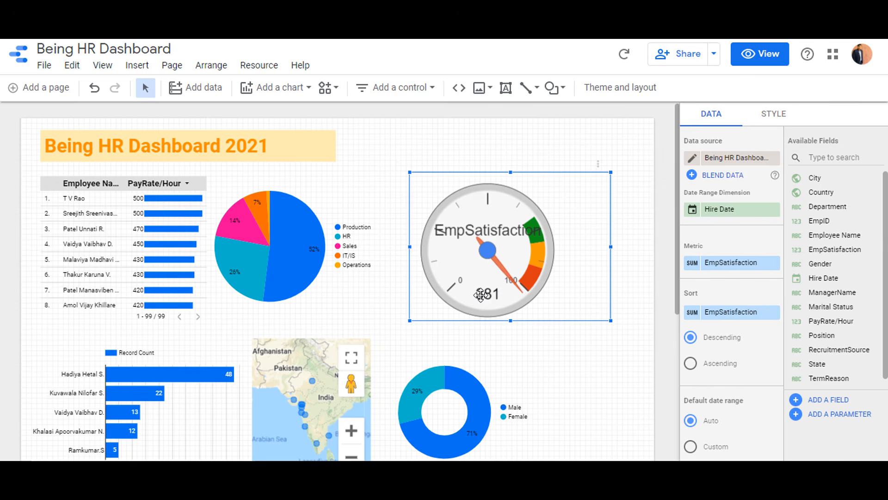
{"action": "left_click", "coordinate": [694, 268]}
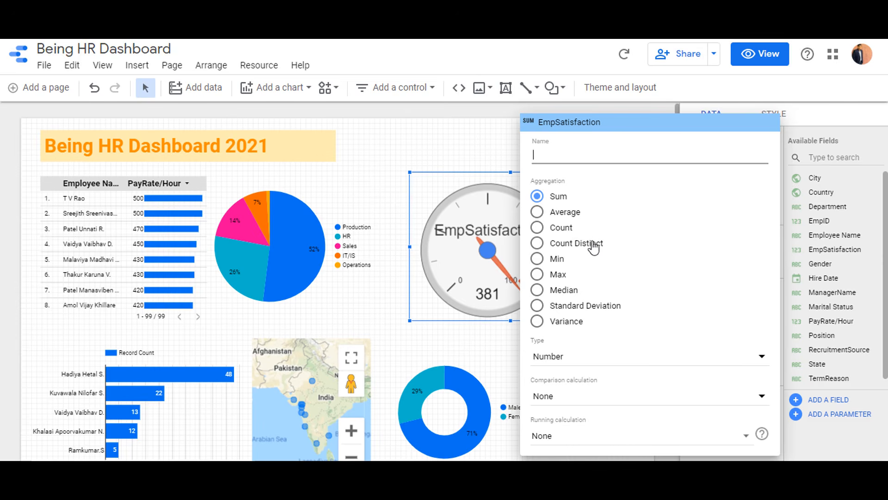
{"action": "left_click", "coordinate": [558, 214]}
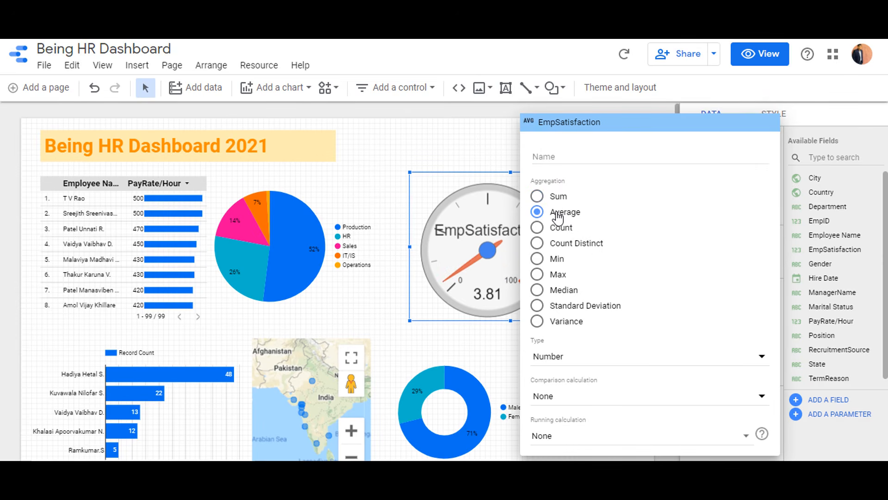
{"action": "left_click", "coordinate": [374, 165]}
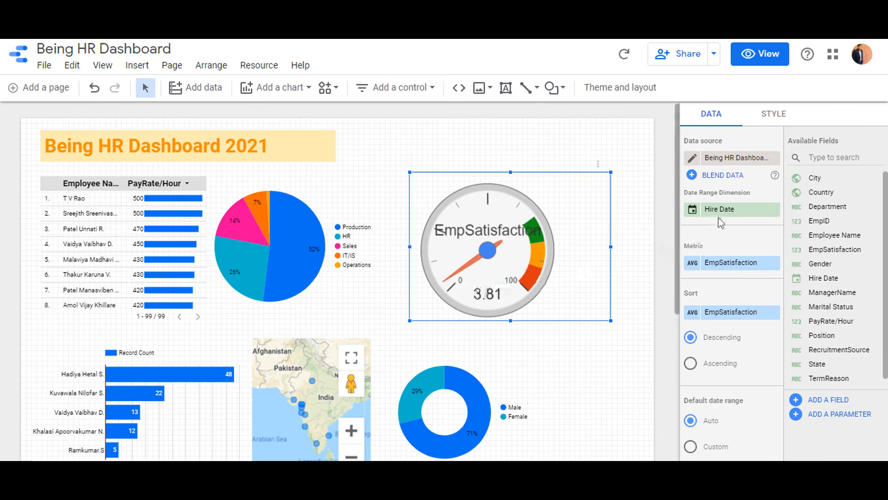
Set the gauge's maximum value to 5 and its major tick label to 3
{"action": "left_click", "coordinate": [772, 131]}
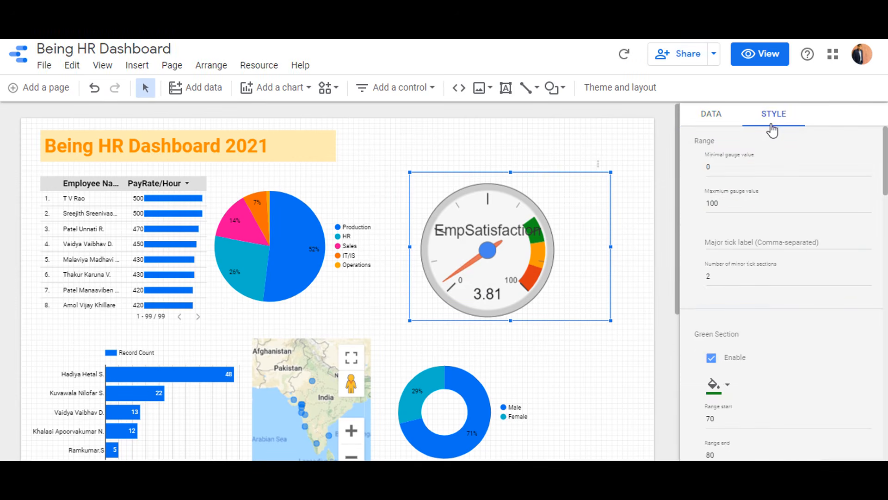
{"action": "double_click", "coordinate": [749, 209]}
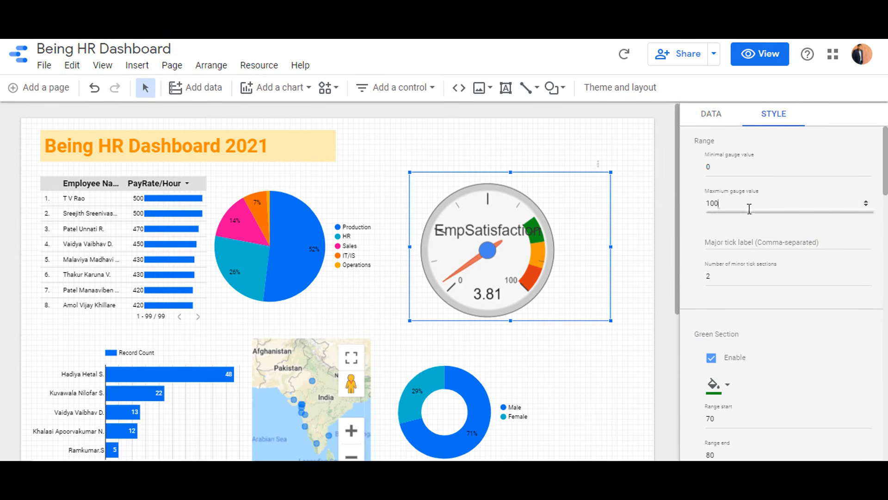
{"action": "key", "text": "BackSpace"}
{"action": "type", "text": "5"}
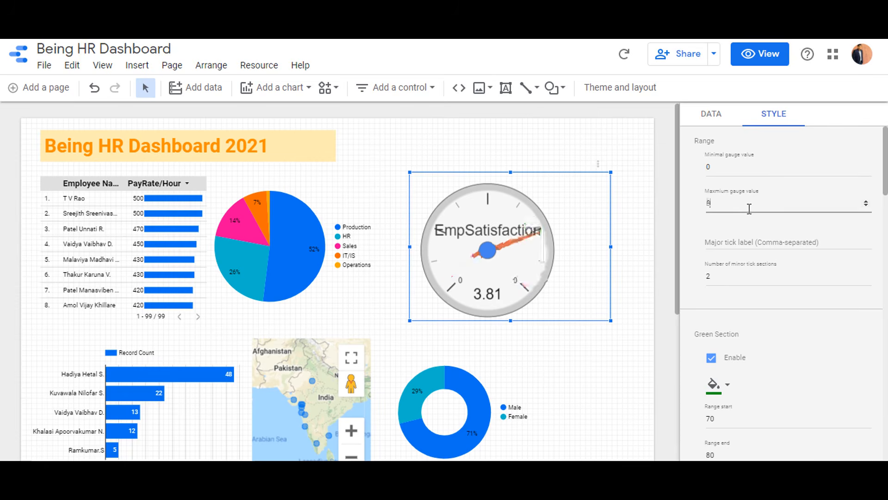
{"action": "left_click", "coordinate": [739, 237]}
{"action": "type", "text": "3"}
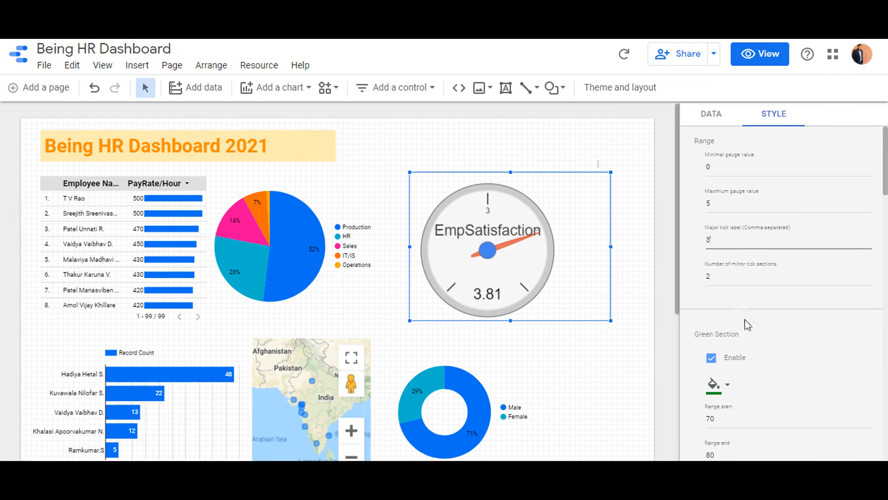
Set the gauge's green section to range from 3 to 5
{"action": "scroll", "coordinate": [746, 323], "scroll_direction": "down", "scroll_amount": 1}
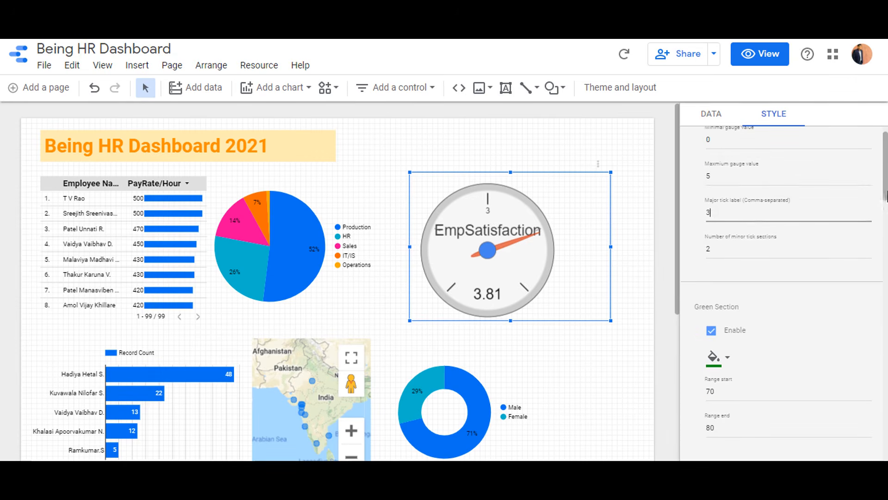
{"action": "scroll", "coordinate": [887, 199], "scroll_direction": "down", "scroll_amount": 3}
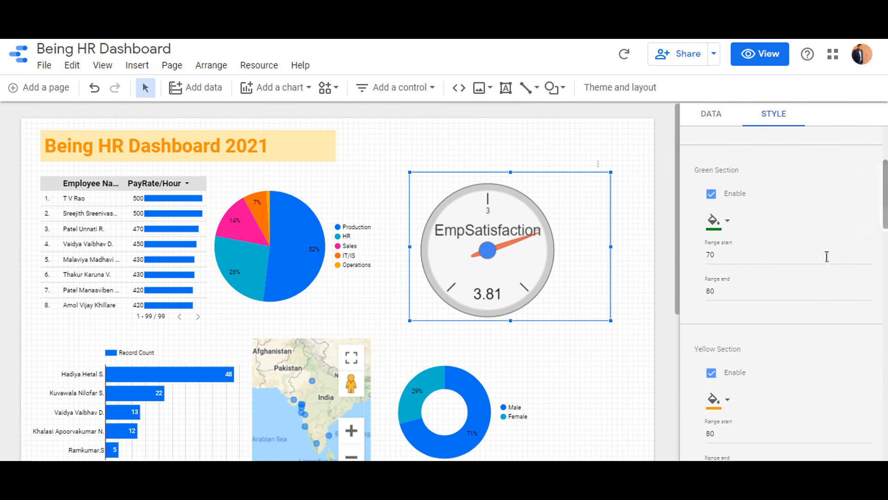
{"action": "left_click", "coordinate": [807, 258]}
{"action": "key", "text": "BackSpace"}
{"action": "key", "text": "BackSpace"}
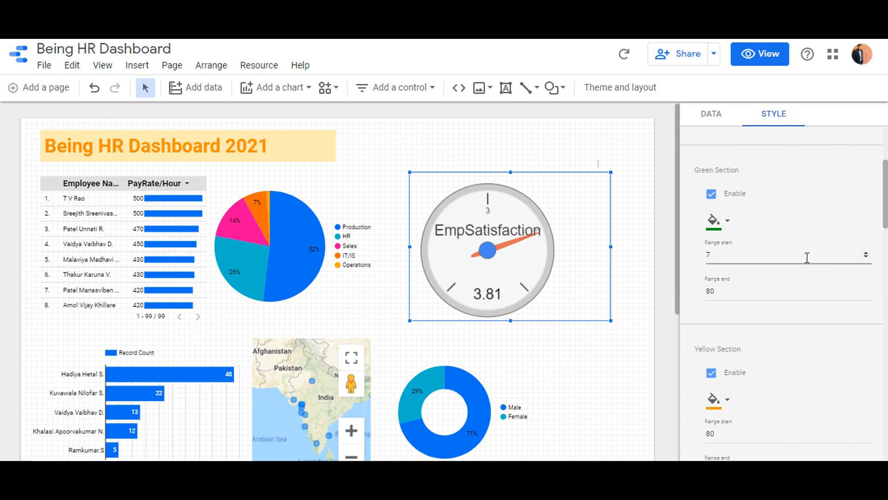
{"action": "type", "text": "3"}
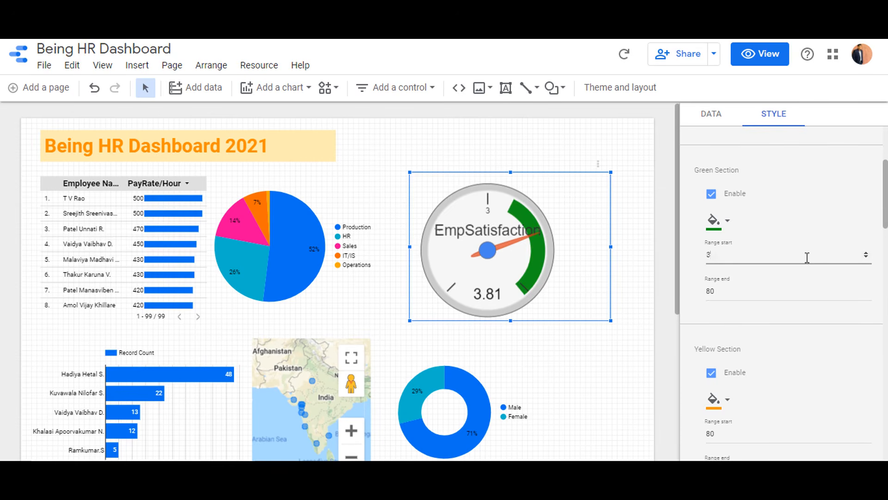
{"action": "scroll", "coordinate": [886, 217], "scroll_direction": "down", "scroll_amount": 2}
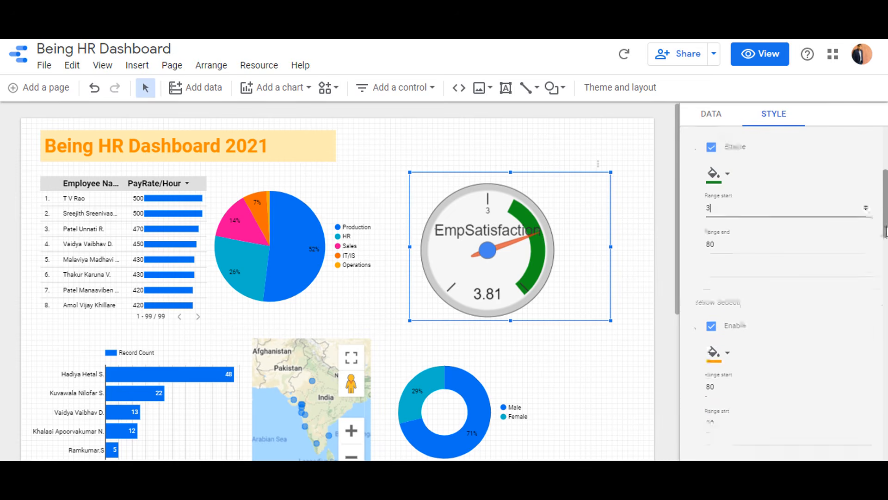
{"action": "left_click", "coordinate": [784, 226]}
{"action": "key", "text": "BackSpace"}
{"action": "type", "text": "5"}
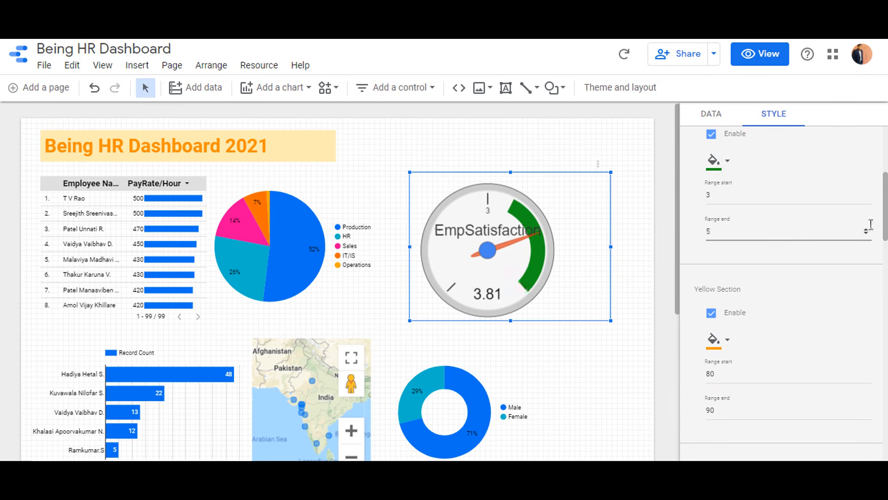
Set the gauge's yellow section to range from 2 to 3
{"action": "scroll", "coordinate": [887, 217], "scroll_direction": "down", "scroll_amount": 3}
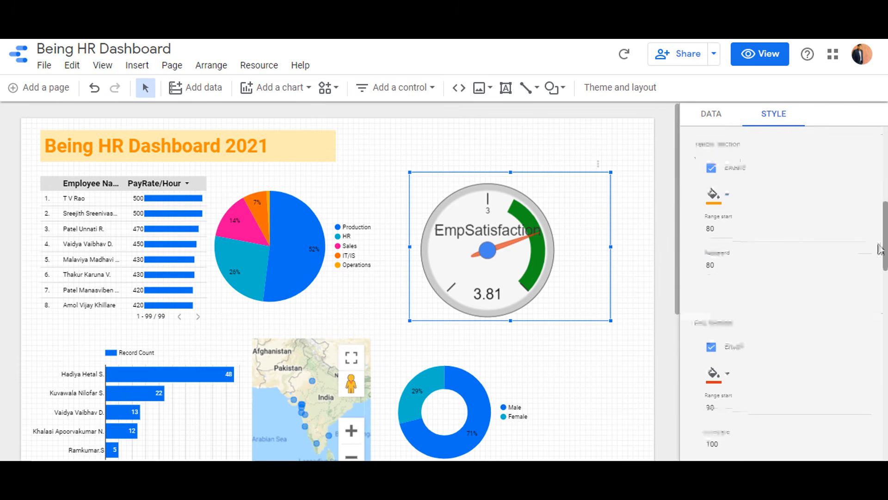
{"action": "left_click", "coordinate": [754, 227]}
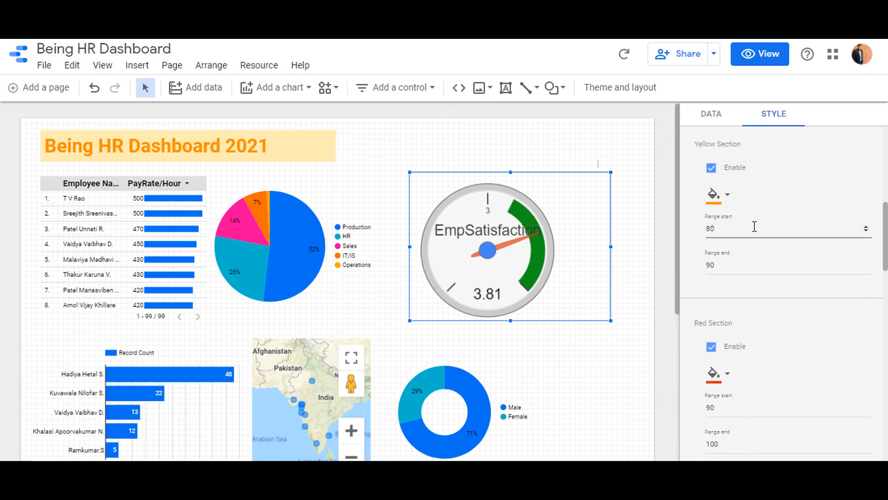
{"action": "key", "text": "BackSpace"}
{"action": "key", "text": "BackSpace"}
{"action": "type", "text": "2"}
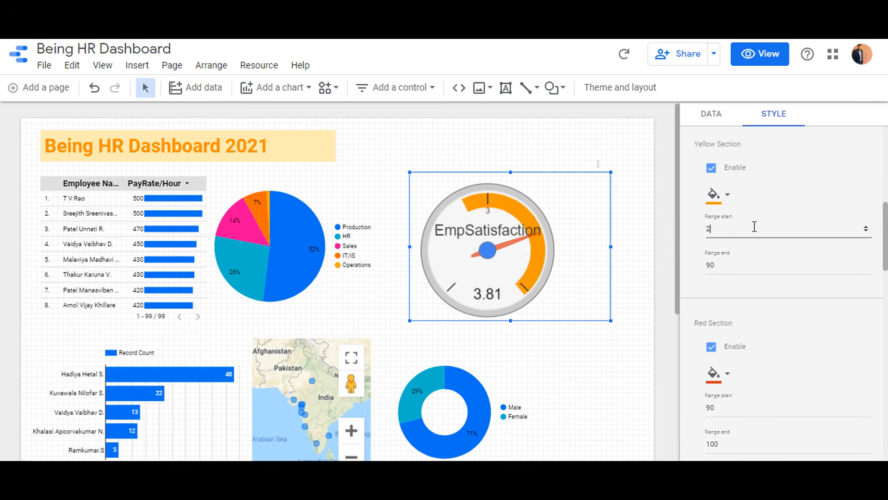
{"action": "left_click", "coordinate": [750, 265]}
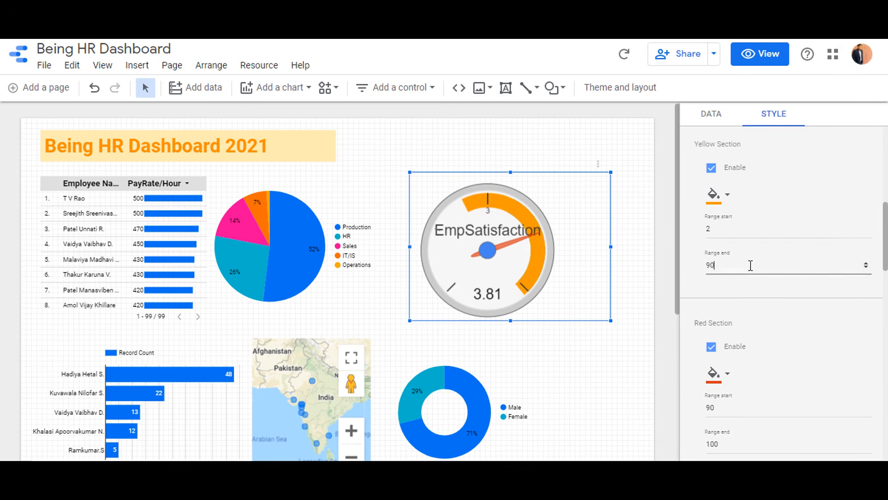
{"action": "key", "text": "BackSpace"}
{"action": "type", "text": "3"}
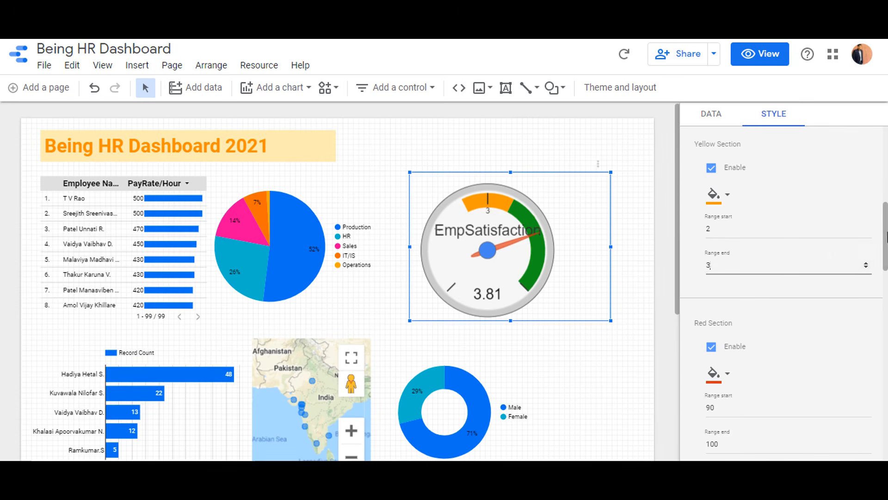
Set the gauge's red section to range from 0 to 2
{"action": "scroll", "coordinate": [760, 238], "scroll_direction": "down", "scroll_amount": 4}
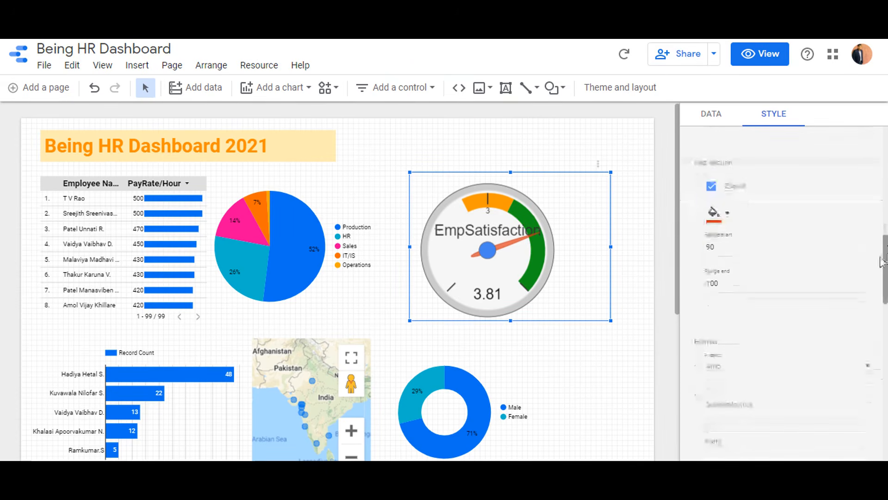
{"action": "left_click", "coordinate": [754, 246]}
{"action": "key", "text": "BackSpace"}
{"action": "key", "text": "BackSpace"}
{"action": "type", "text": "0"}
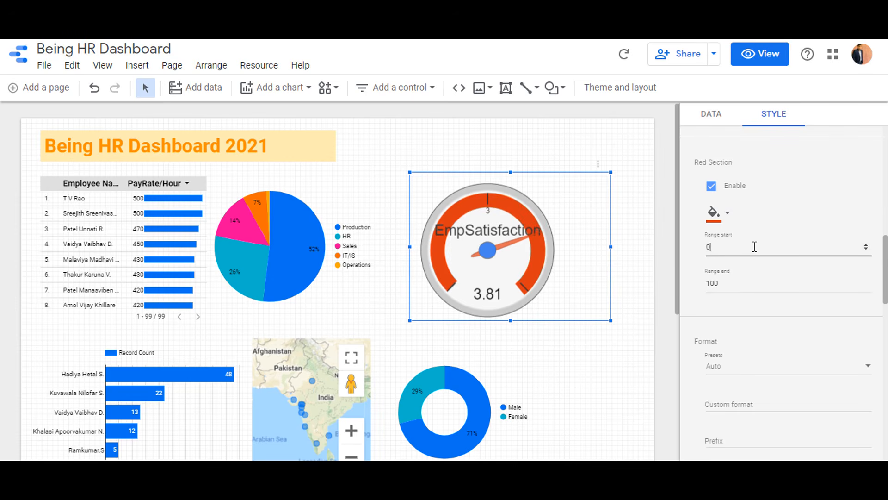
{"action": "left_click", "coordinate": [737, 282]}
{"action": "key", "text": "BackSpace"}
{"action": "key", "text": "BackSpace"}
{"action": "key", "text": "BackSpace"}
{"action": "type", "text": "2"}
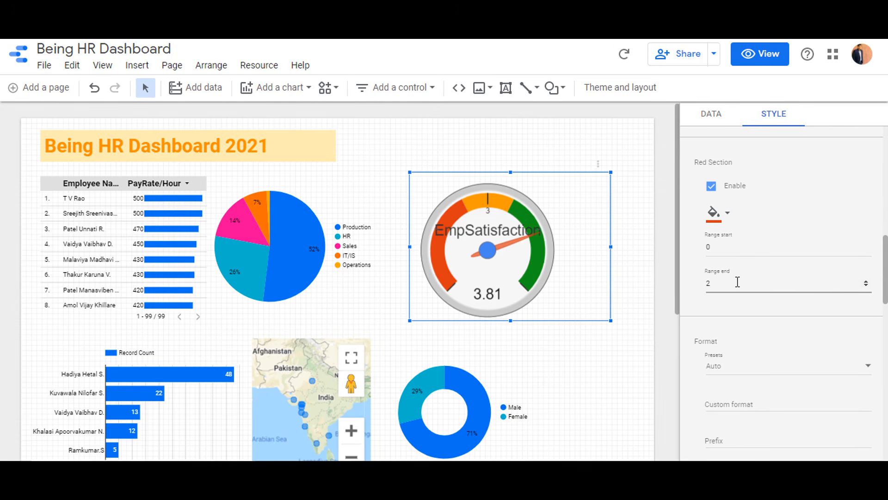
{"action": "scroll", "coordinate": [742, 351], "scroll_direction": "down", "scroll_amount": 5}
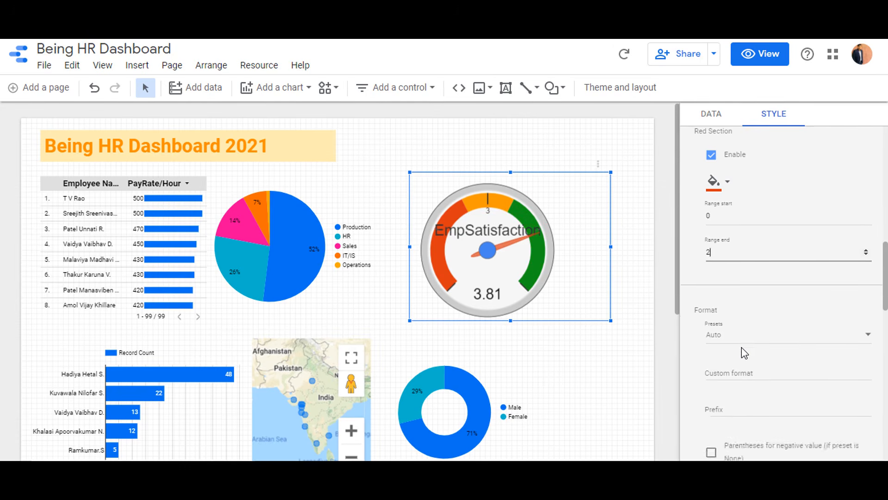
{"action": "left_click", "coordinate": [630, 370]}
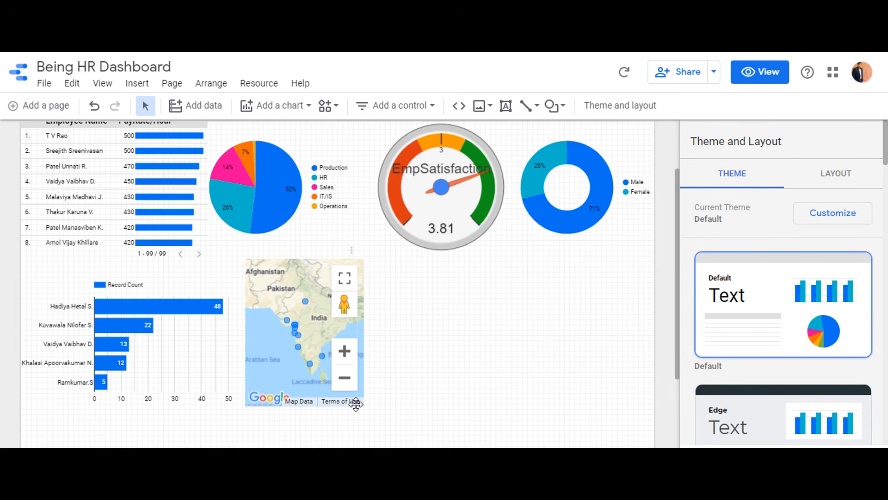
Insert a treemap chart in the empty space beside the city map, below the gauge
{"action": "left_click", "coordinate": [277, 110]}
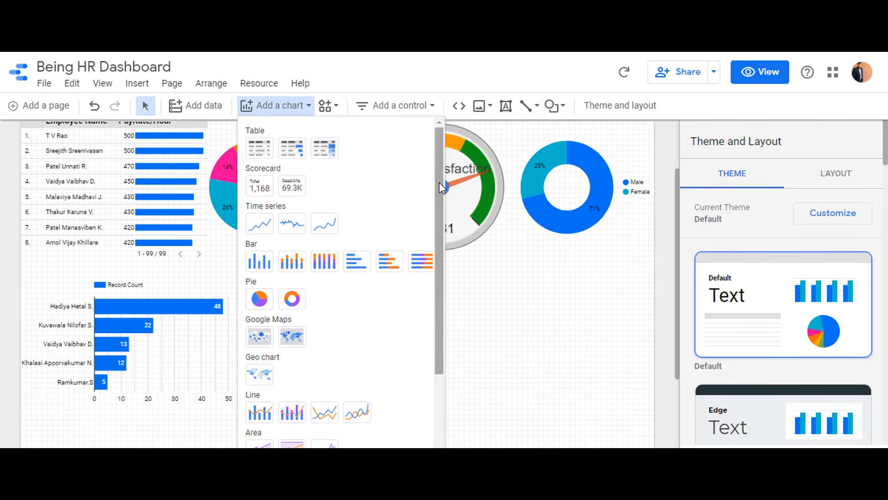
{"action": "scroll", "coordinate": [440, 182], "scroll_direction": "down", "scroll_amount": 3}
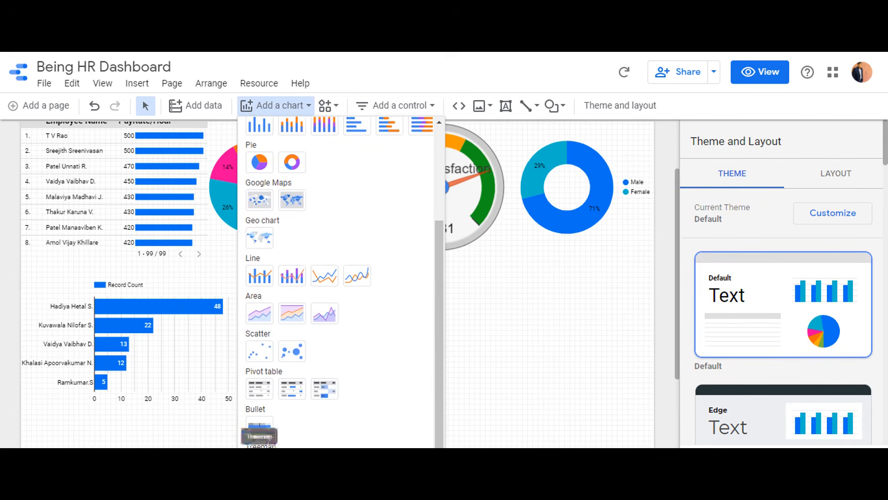
{"action": "left_click", "coordinate": [259, 435]}
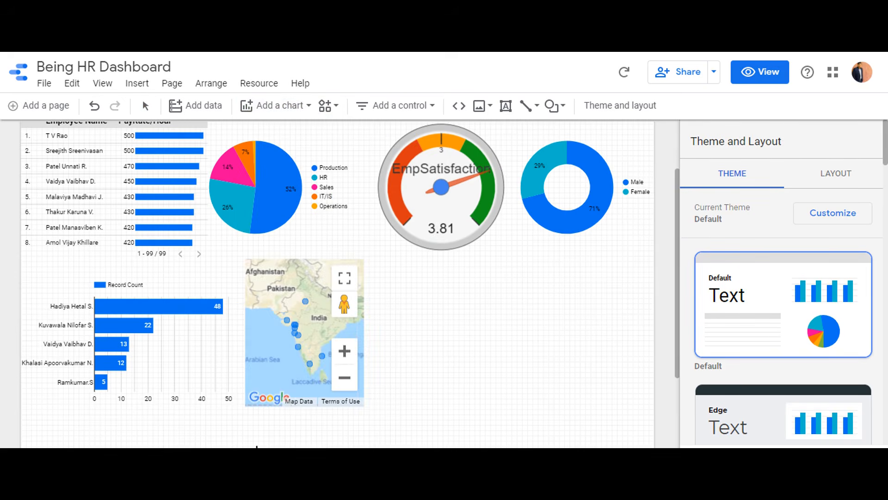
{"action": "left_click", "coordinate": [375, 262]}
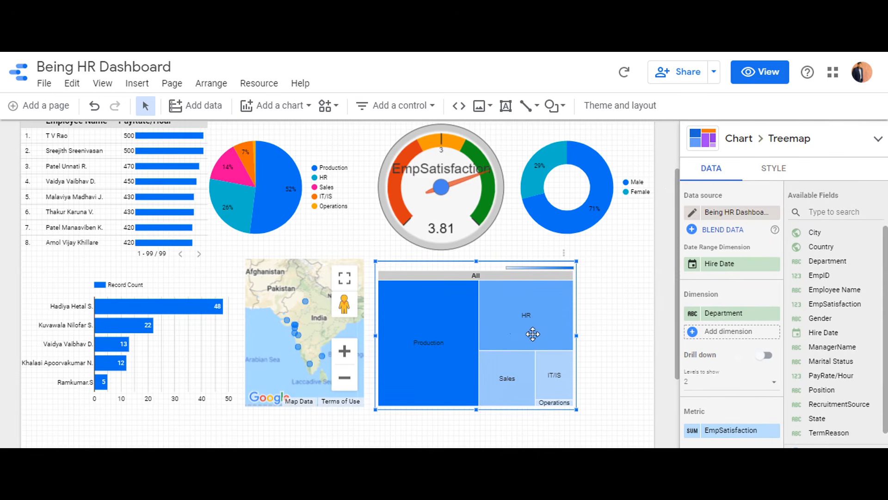
Change the treemap's dimension to RecruitmentSource
{"action": "left_click", "coordinate": [740, 318]}
{"action": "left_click_drag", "start_coordinate": [773, 363], "coordinate": [777, 432]}
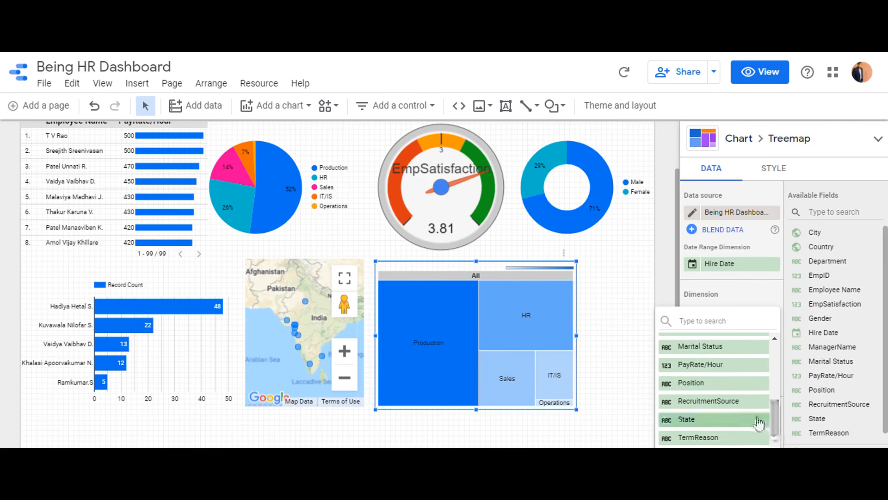
{"action": "left_click", "coordinate": [739, 401]}
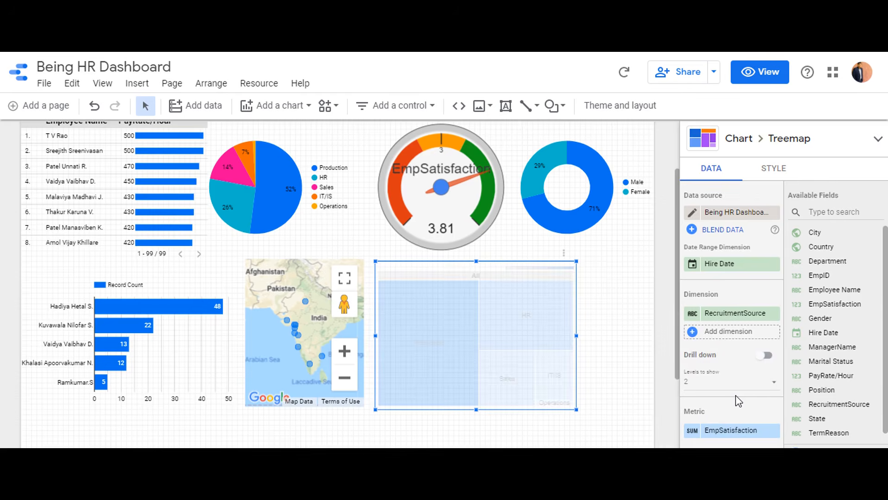
Change the treemap's metric to Record Count and widen the chart slightly toward the page's outer edge
{"action": "scroll", "coordinate": [739, 401], "scroll_direction": "down", "scroll_amount": 3}
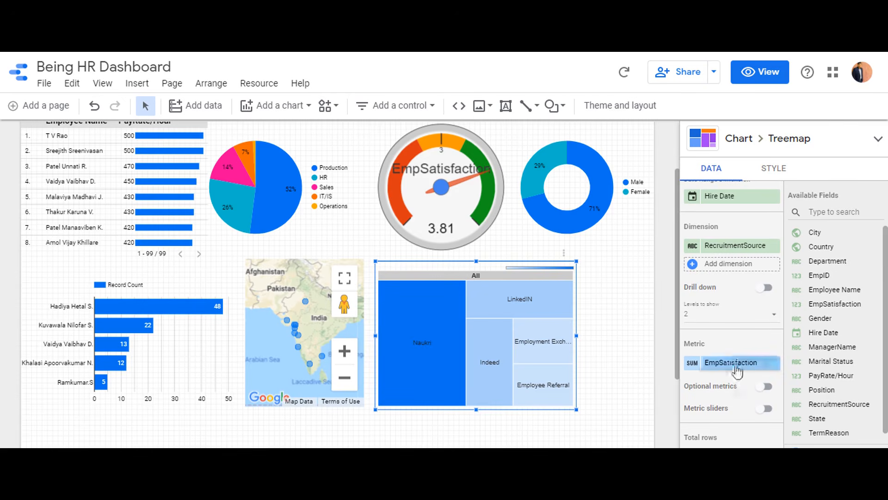
{"action": "left_click", "coordinate": [737, 367]}
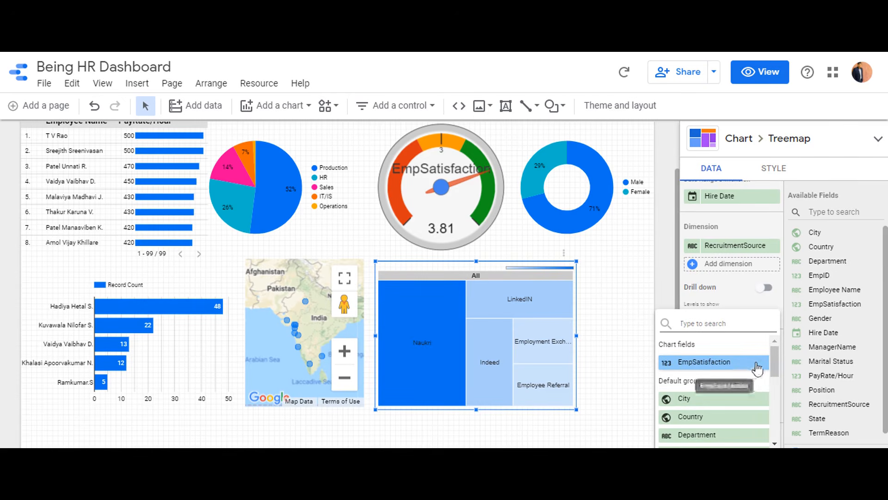
{"action": "scroll", "coordinate": [779, 362], "scroll_direction": "down", "scroll_amount": 5}
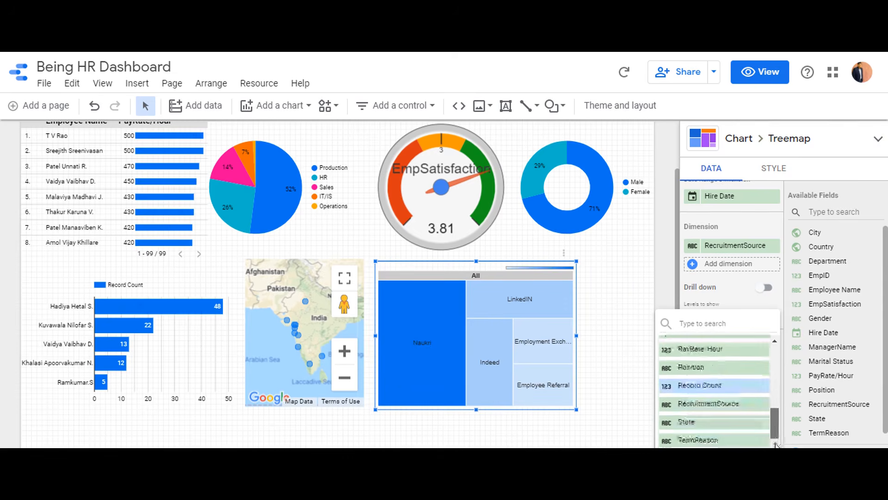
{"action": "left_click", "coordinate": [732, 390]}
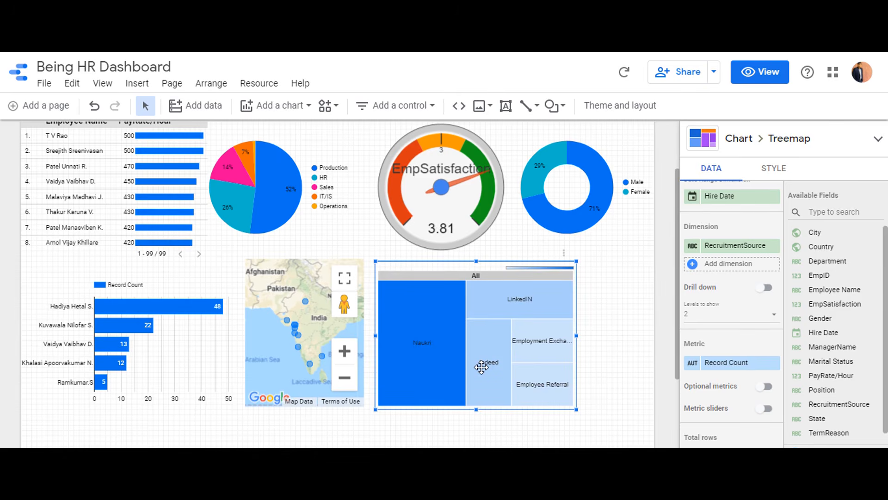
{"action": "left_click_drag", "start_coordinate": [576, 335], "coordinate": [605, 332]}
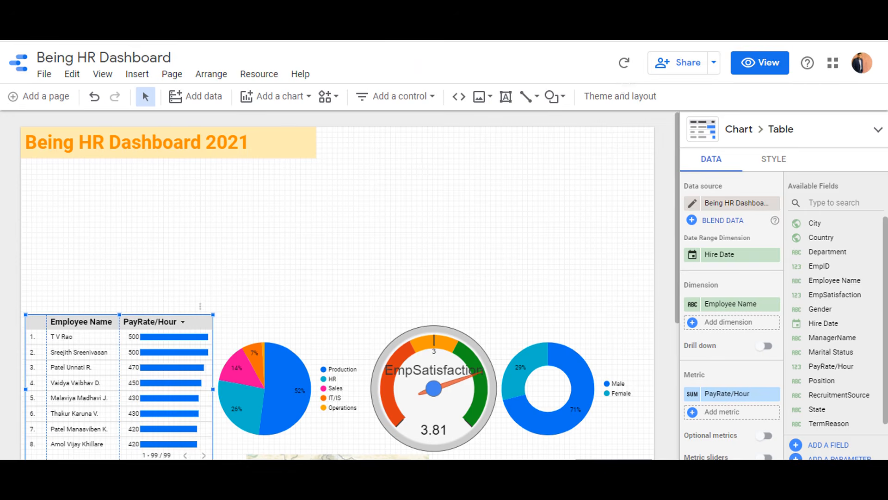
Insert a scorecard above the department pie chart and set its PayRate/Hour metric to the Average aggregation
{"action": "left_click", "coordinate": [273, 99]}
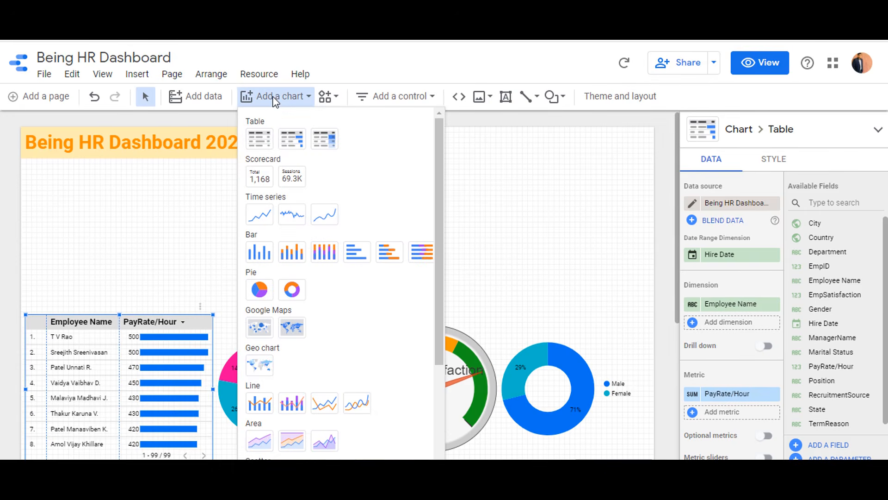
{"action": "left_click", "coordinate": [262, 179]}
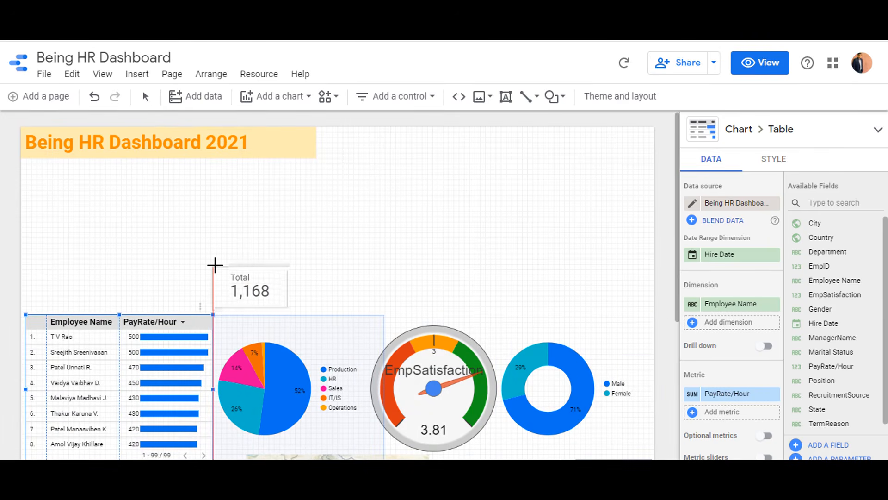
{"action": "left_click", "coordinate": [215, 265]}
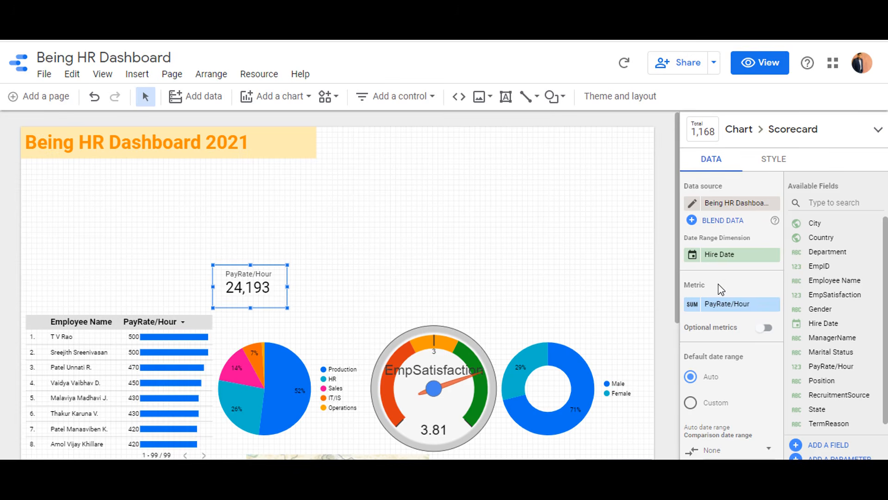
{"action": "left_click", "coordinate": [689, 307]}
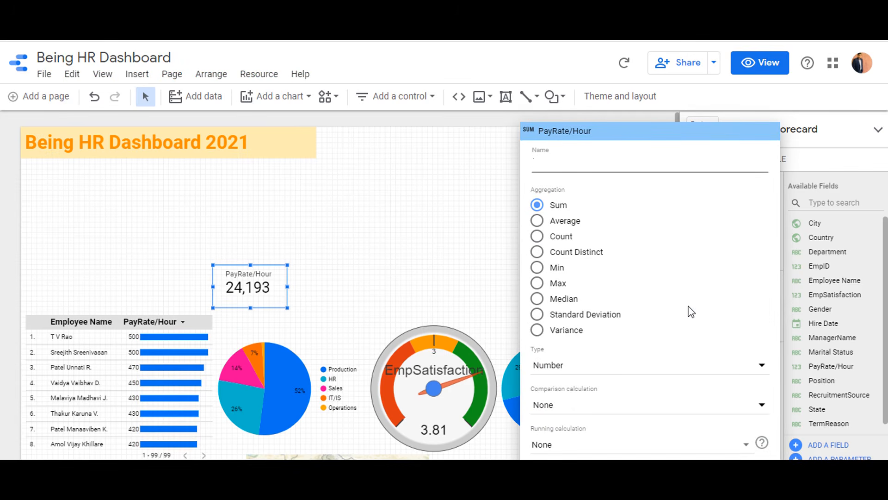
{"action": "left_click", "coordinate": [575, 228]}
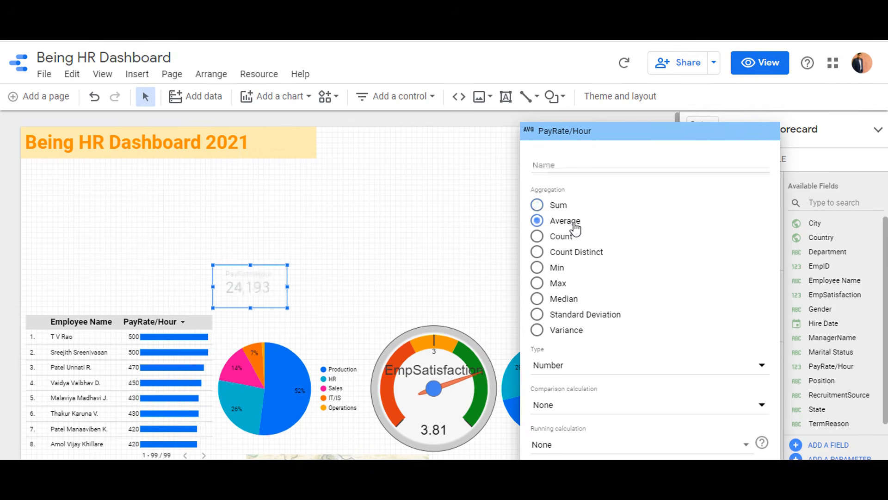
{"action": "left_click", "coordinate": [347, 251]}
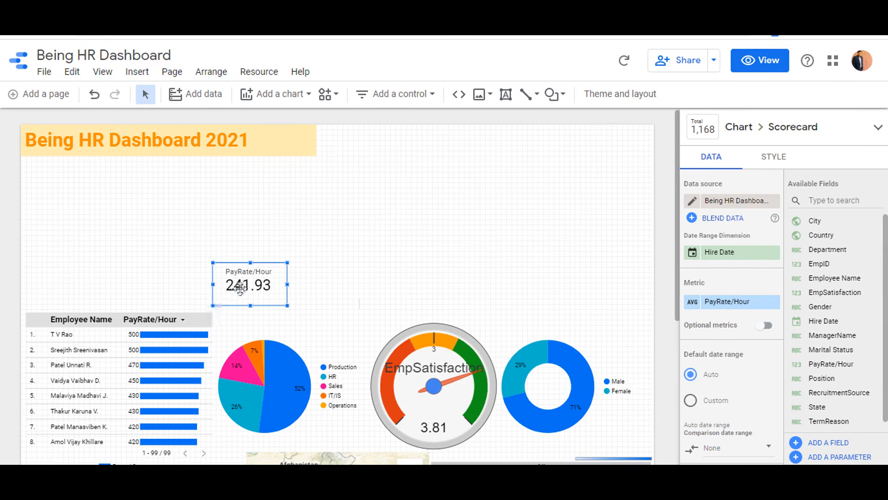
{"action": "left_click", "coordinate": [351, 276]}
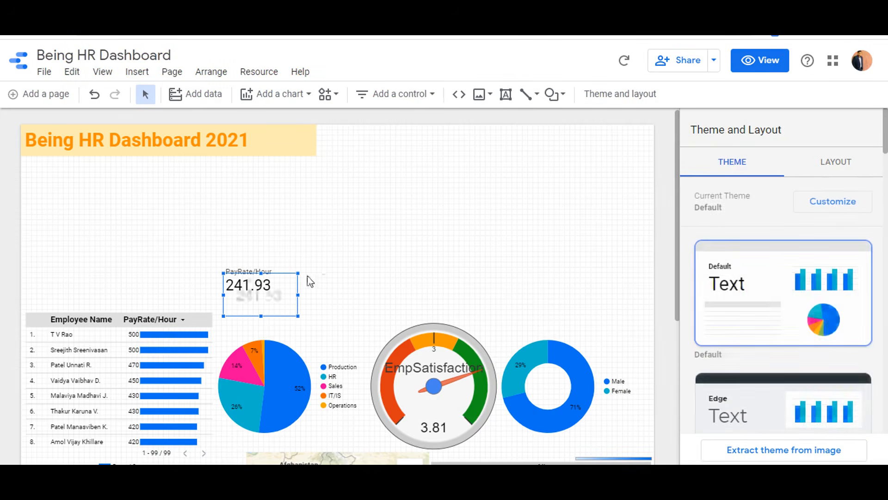
Place a copy of the average pay scorecard directly beside it and set the copy's PayRate/Hour aggregation to Min
{"action": "key", "text": "ctrl+d"}
{"action": "left_click_drag", "start_coordinate": [270, 296], "coordinate": [320, 287]}
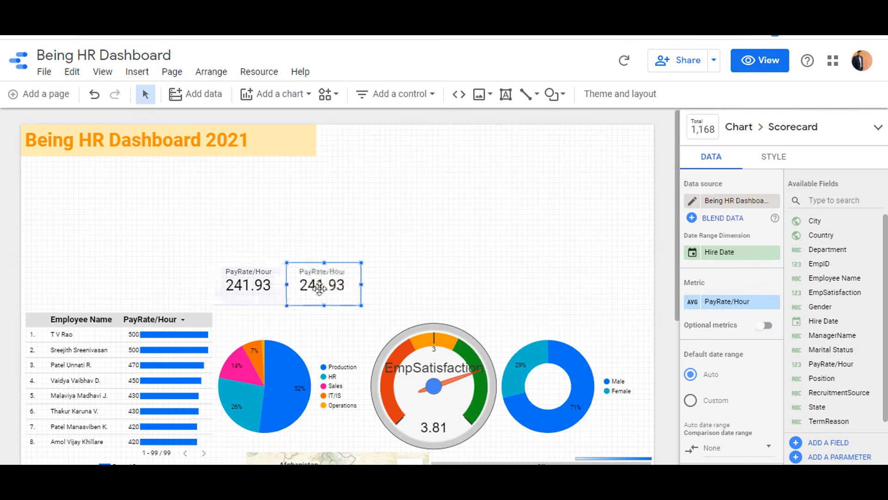
{"action": "left_click", "coordinate": [692, 302]}
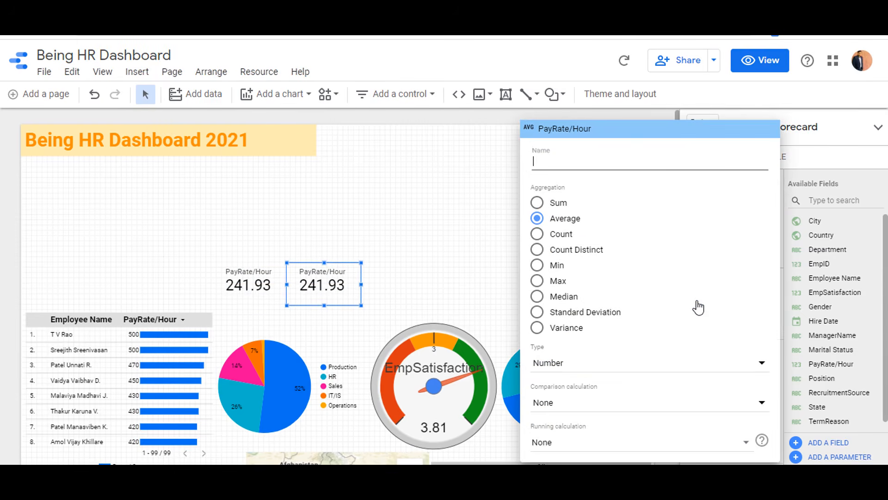
{"action": "left_click", "coordinate": [558, 265]}
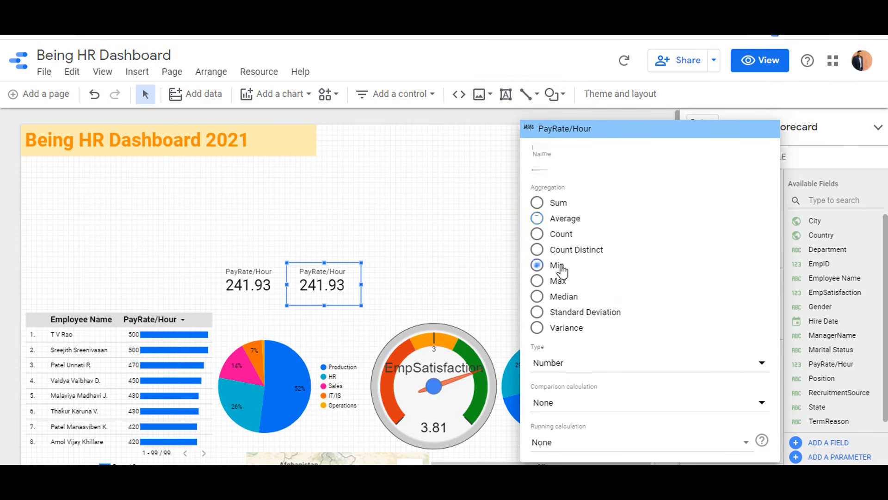
{"action": "left_click", "coordinate": [419, 233]}
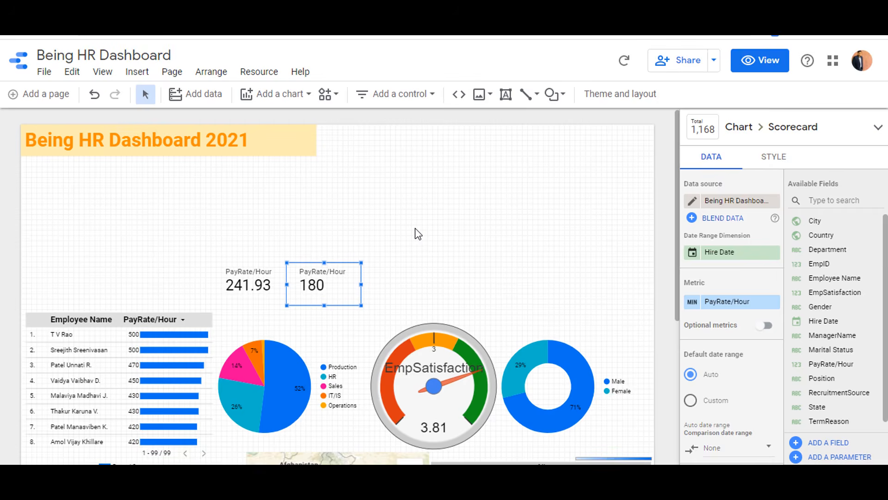
Place a third copy of the pay scorecard beside the minimum one and set its PayRate/Hour aggregation to Max
{"action": "key", "text": "ctrl+v"}
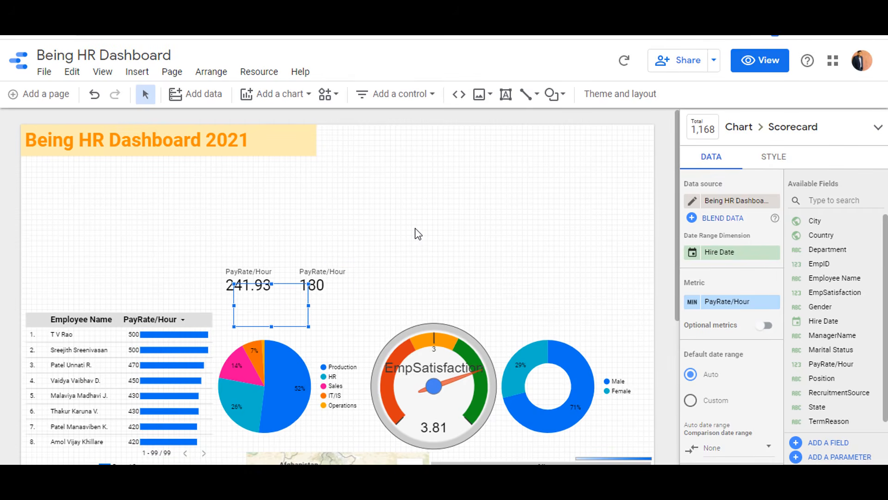
{"action": "left_click_drag", "start_coordinate": [287, 298], "coordinate": [413, 279]}
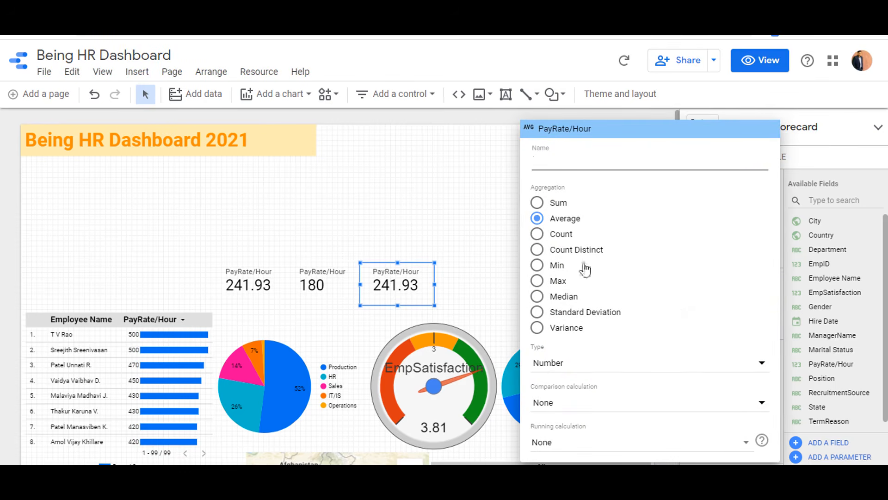
{"action": "left_click", "coordinate": [566, 285]}
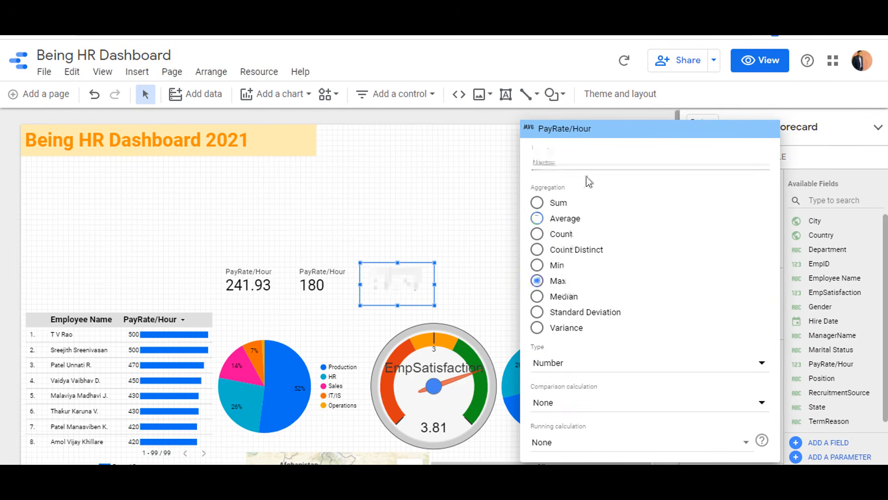
Rename the maximum scorecard's metric to Max Pay and the minimum scorecard's metric to Min Pay
{"action": "type", "text": "Max Pay"}
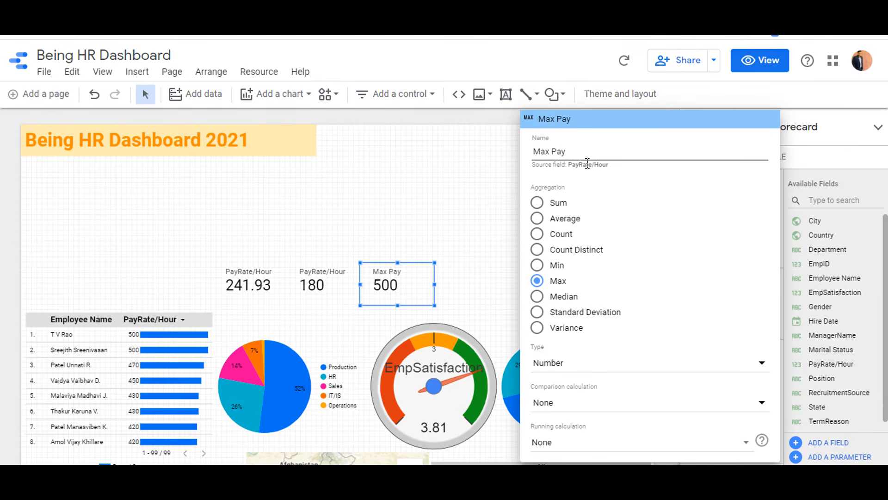
{"action": "left_click", "coordinate": [401, 203]}
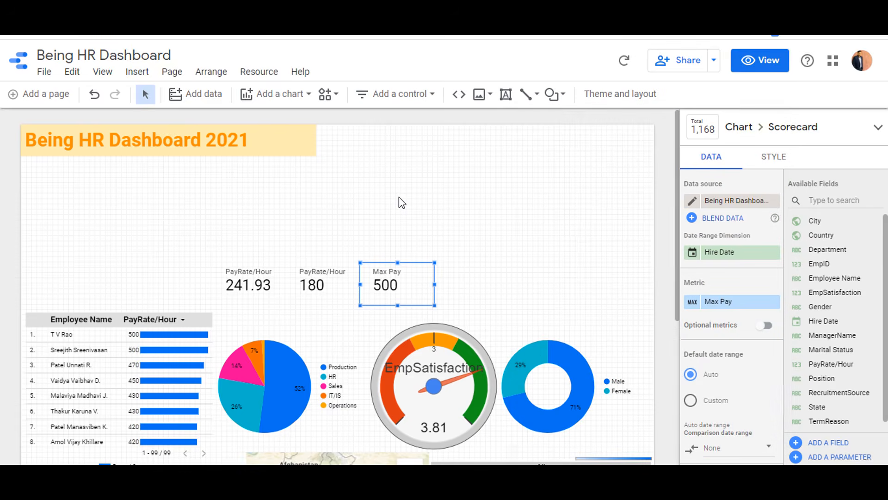
{"action": "left_click", "coordinate": [321, 265]}
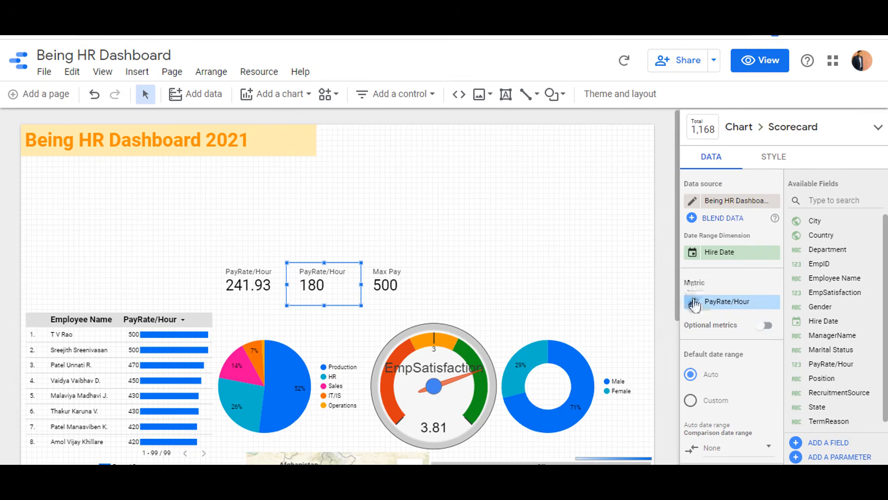
{"action": "left_click", "coordinate": [694, 304]}
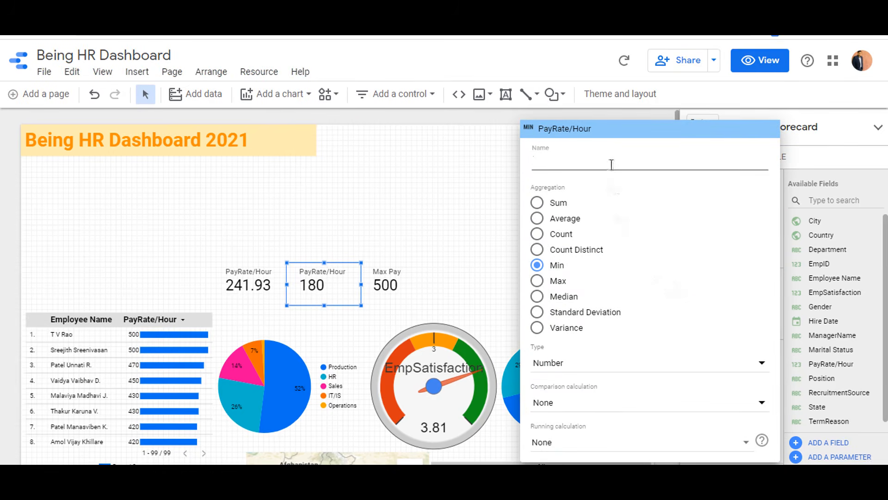
{"action": "type", "text": "Min"}
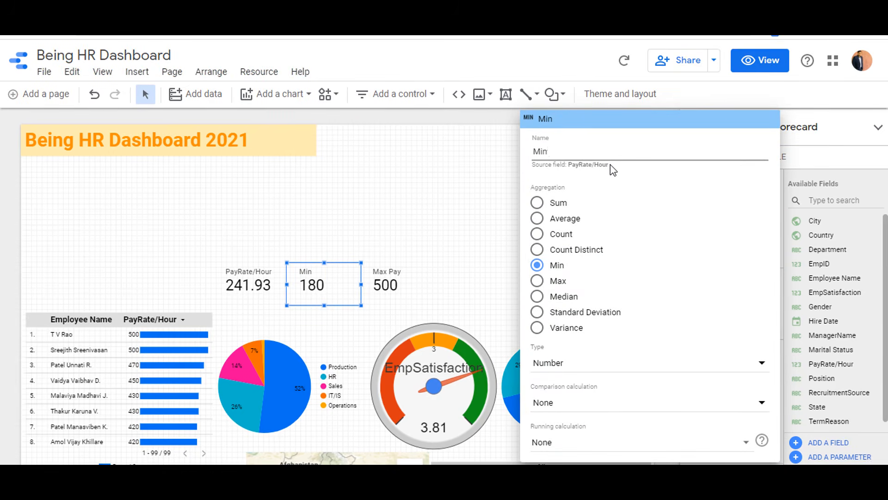
{"action": "type", "text": " Pay"}
{"action": "left_click", "coordinate": [438, 193]}
Rename the average scorecard's PayRate/Hour metric to Avg Pay Rate
{"action": "left_click", "coordinate": [239, 268]}
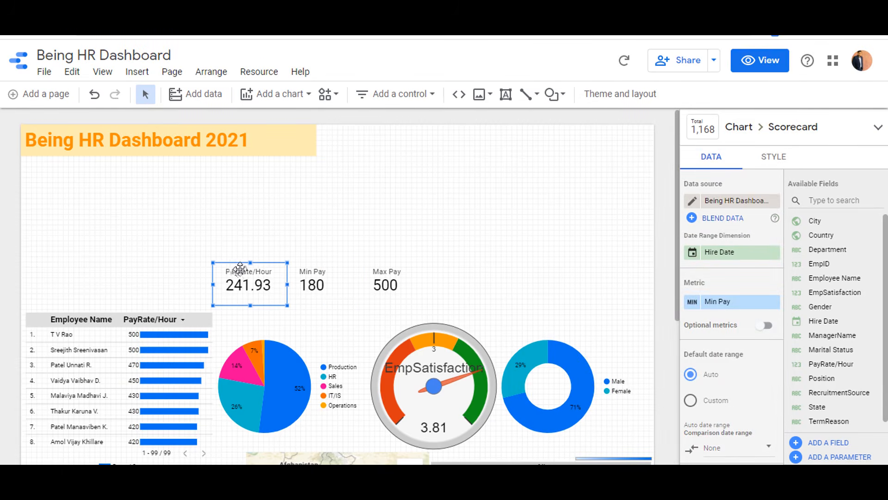
{"action": "left_click", "coordinate": [693, 301]}
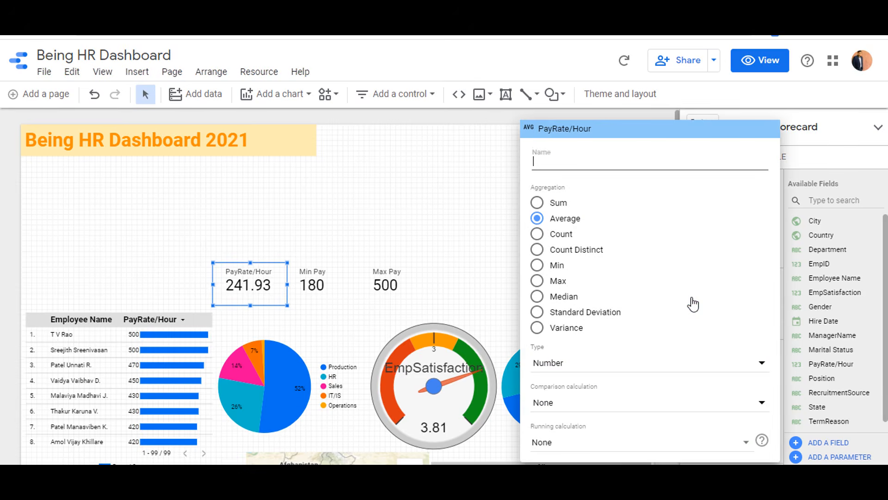
{"action": "type", "text": "Avg"}
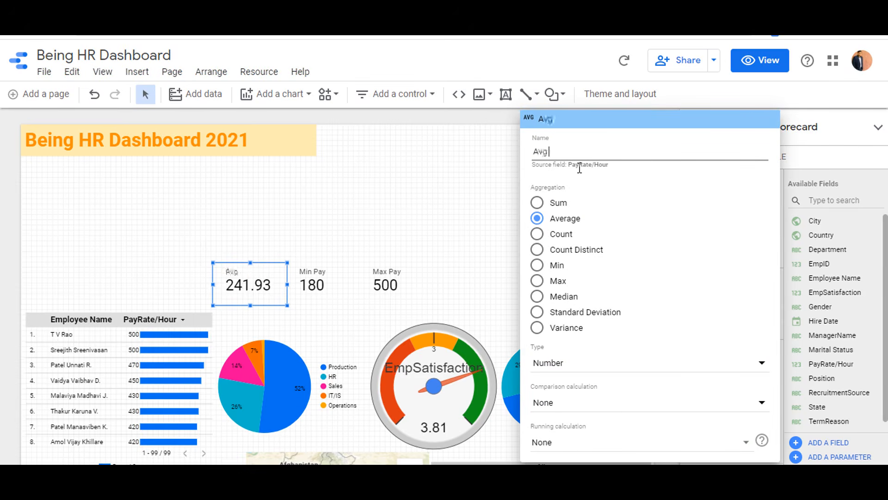
{"action": "type", "text": " Pay"}
{"action": "left_click", "coordinate": [389, 204]}
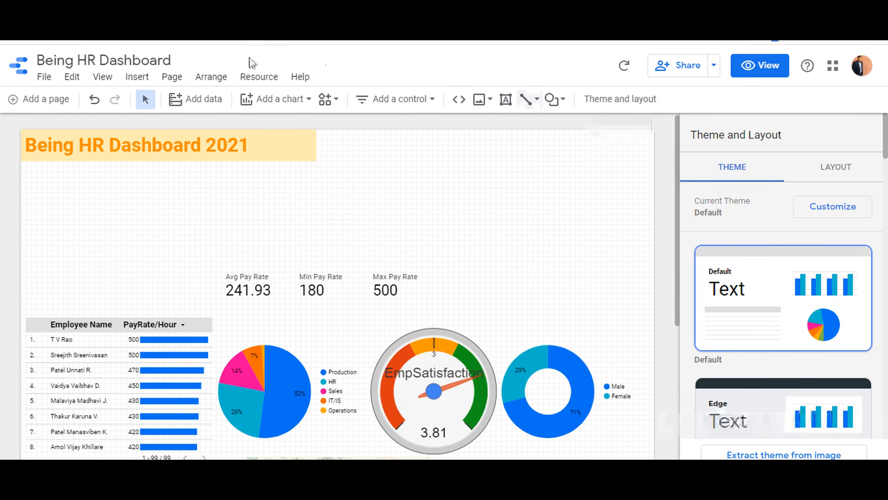
Insert a plain pivot table in the empty area above the gender donut chart and enable its Apply filter interaction
{"action": "left_click", "coordinate": [269, 100]}
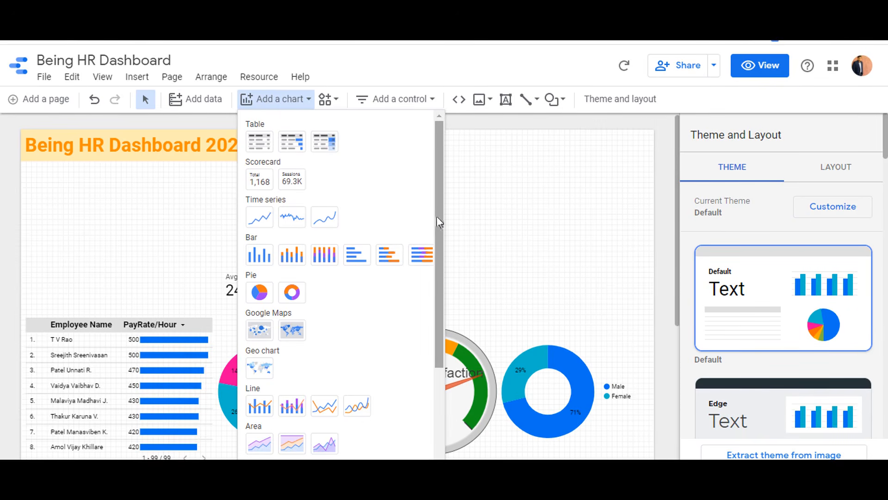
{"action": "left_click_drag", "start_coordinate": [437, 216], "coordinate": [429, 318]}
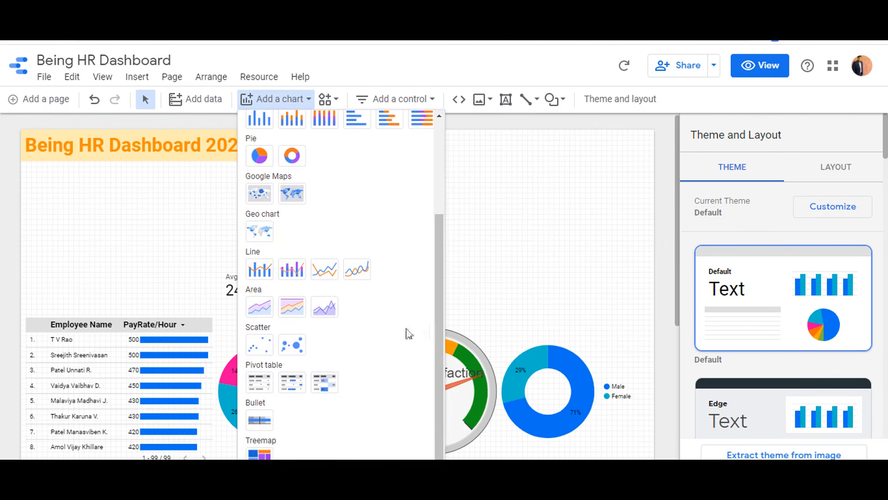
{"action": "left_click", "coordinate": [258, 385]}
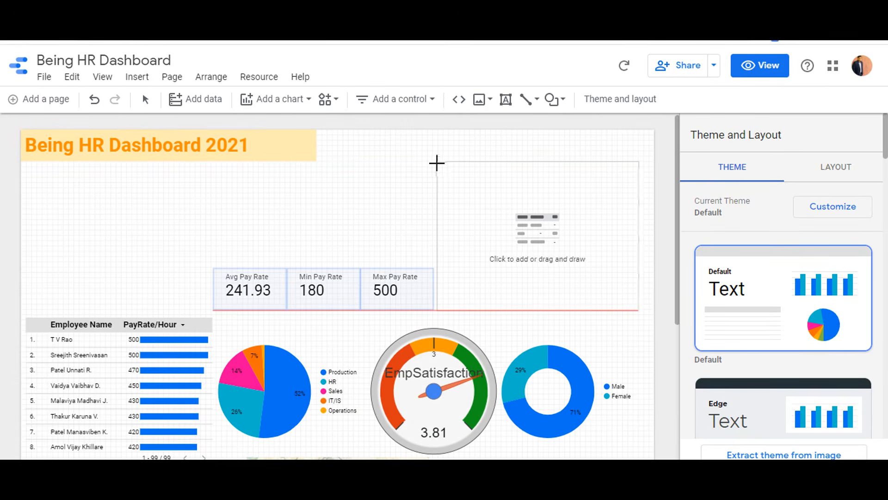
{"action": "left_click", "coordinate": [437, 162]}
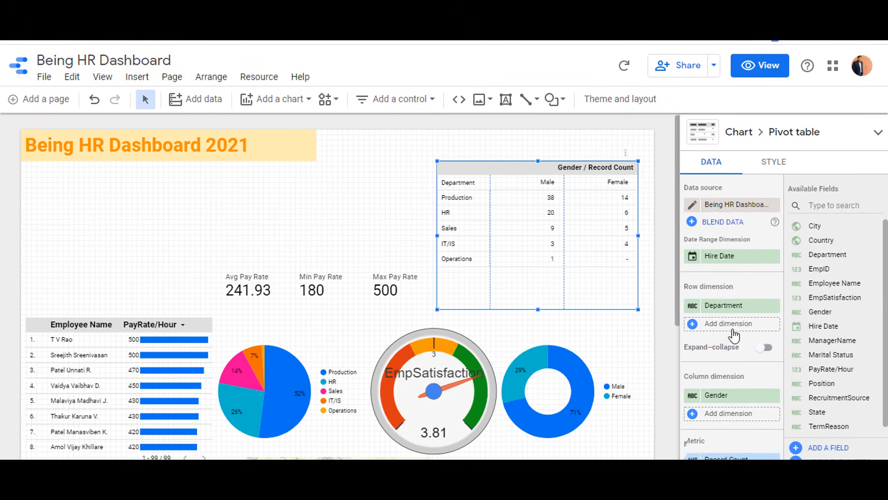
{"action": "scroll", "coordinate": [734, 337], "scroll_direction": "down", "scroll_amount": 5}
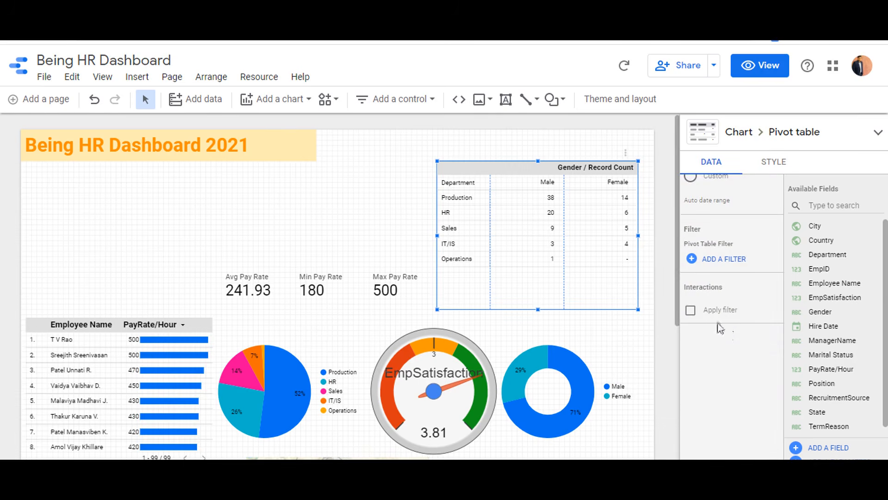
{"action": "left_click", "coordinate": [693, 313]}
{"action": "left_click", "coordinate": [338, 241]}
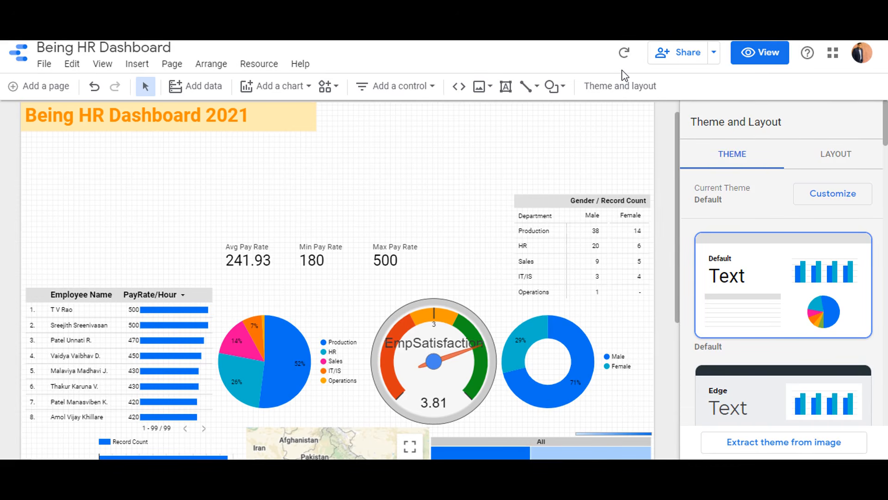
Add a drop-down list control above the employee pay table and set its control field to Department
{"action": "left_click", "coordinate": [394, 93]}
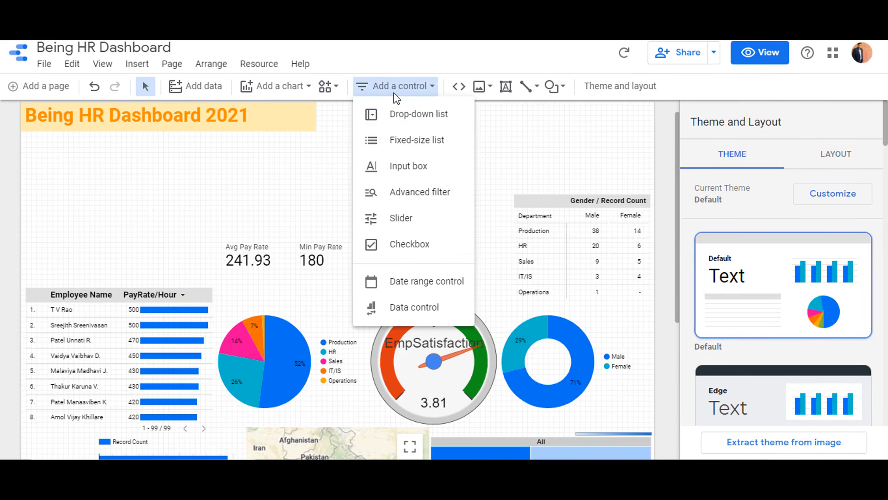
{"action": "left_click", "coordinate": [392, 116]}
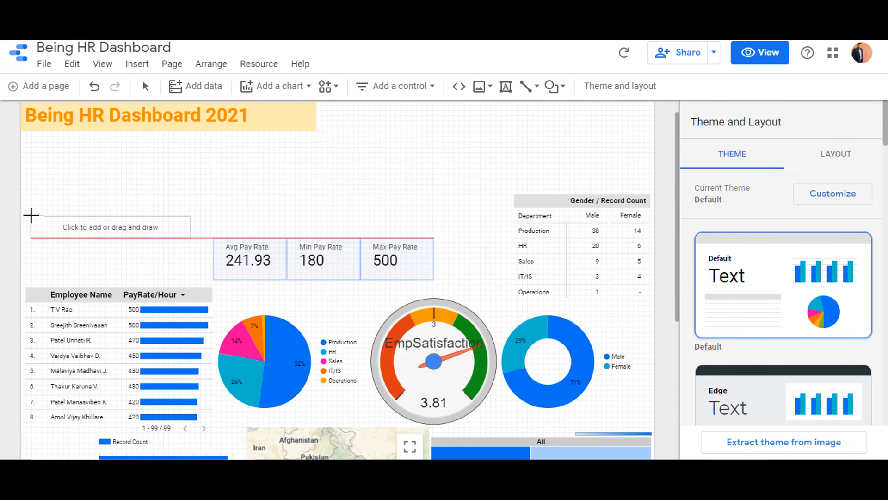
{"action": "left_click", "coordinate": [31, 215]}
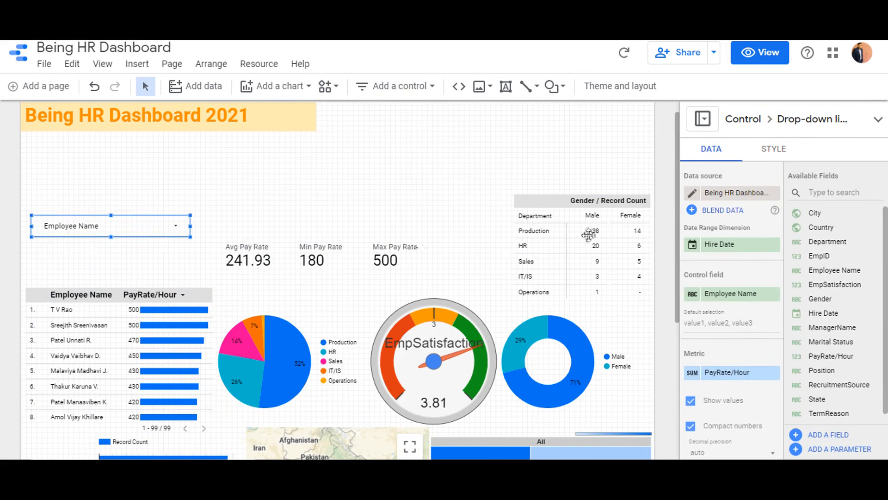
{"action": "left_click", "coordinate": [718, 299]}
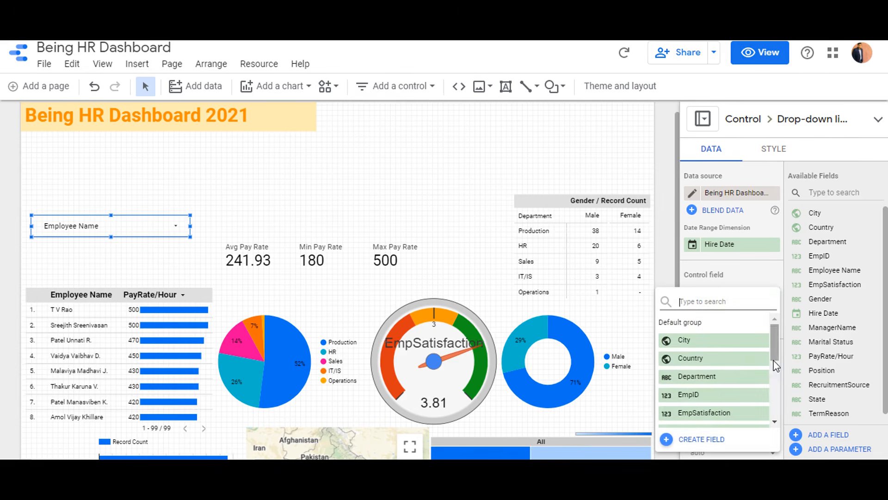
{"action": "left_click", "coordinate": [759, 377]}
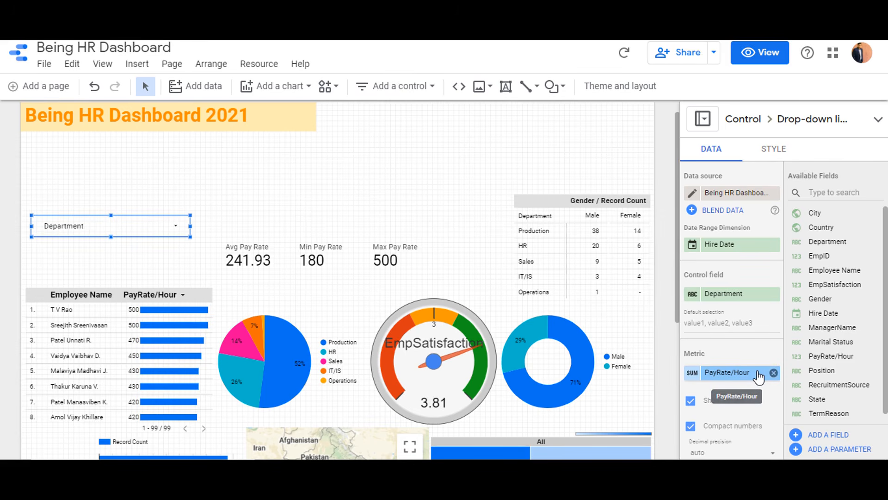
Add a second drop-down list control directly beside the Department one and set its control field to State
{"action": "scroll", "coordinate": [486, 287], "scroll_direction": "down", "scroll_amount": 5}
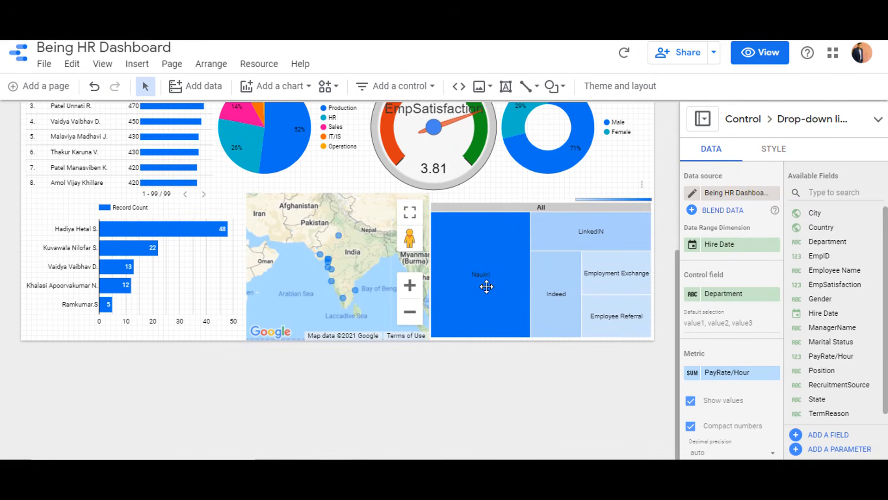
{"action": "scroll", "coordinate": [487, 286], "scroll_direction": "up", "scroll_amount": 5}
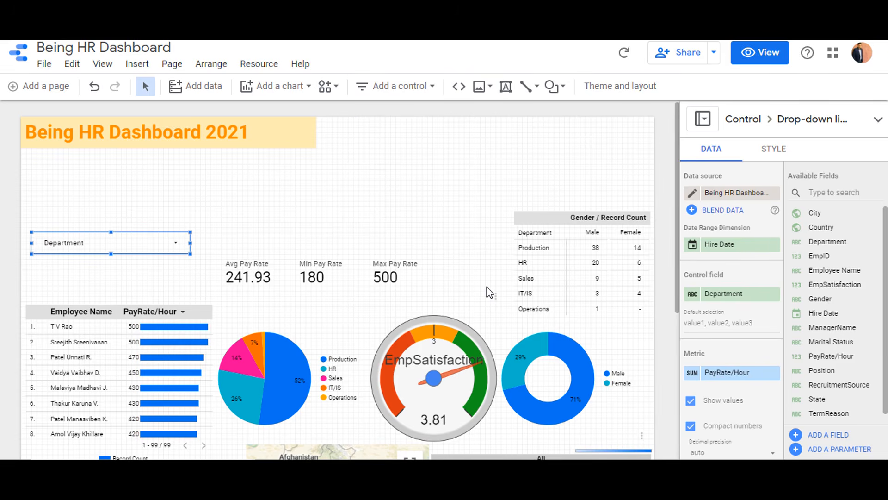
{"action": "left_click", "coordinate": [411, 92]}
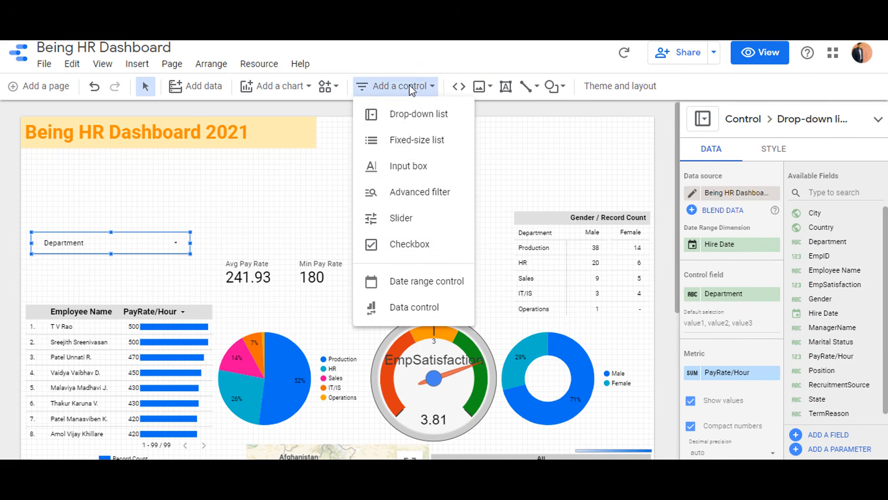
{"action": "left_click", "coordinate": [408, 120]}
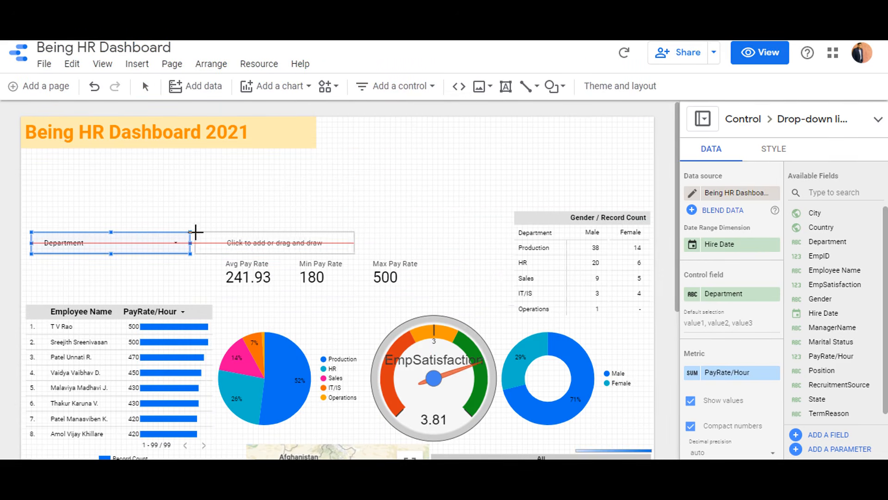
{"action": "left_click", "coordinate": [193, 231]}
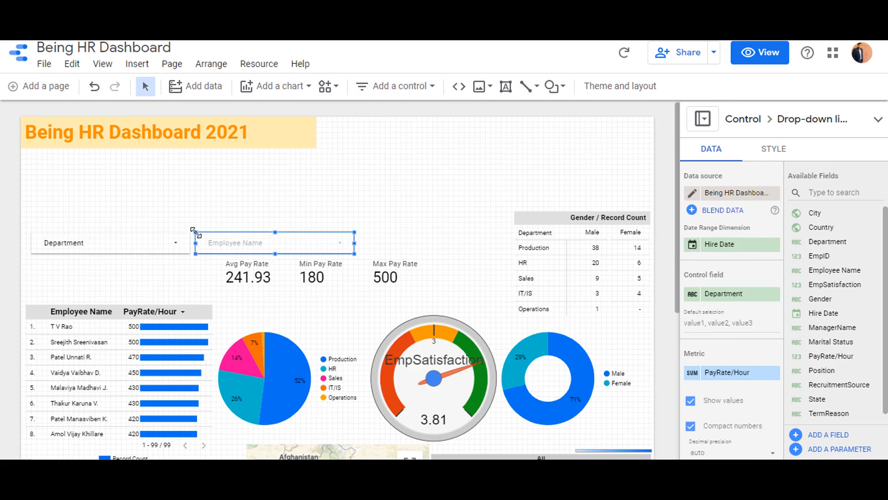
{"action": "left_click", "coordinate": [761, 300]}
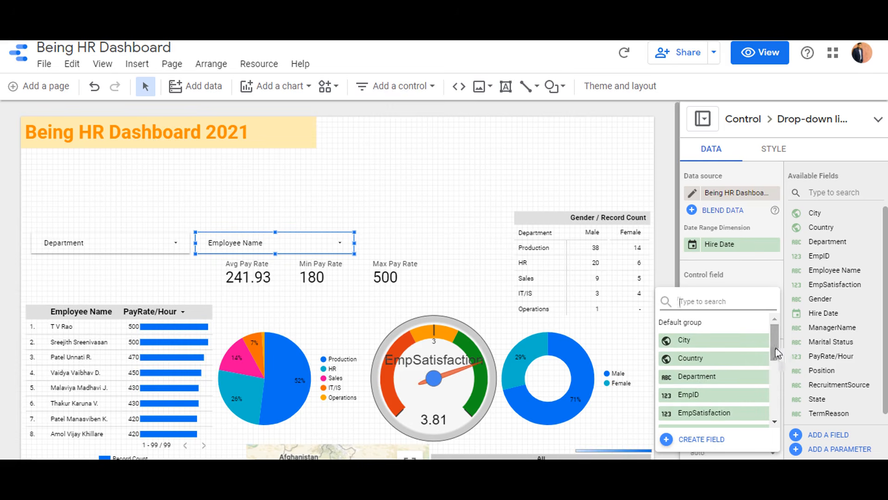
{"action": "left_click_drag", "start_coordinate": [776, 348], "coordinate": [770, 403]}
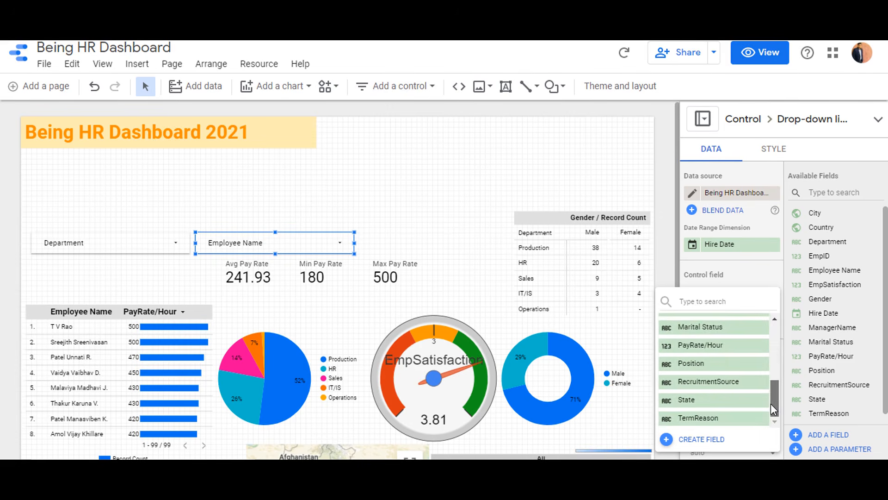
{"action": "left_click", "coordinate": [737, 407]}
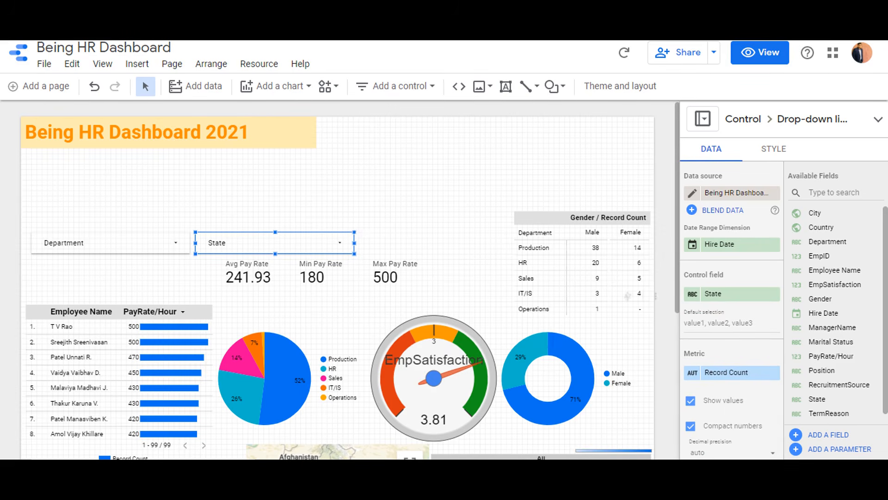
{"action": "left_click", "coordinate": [384, 188]}
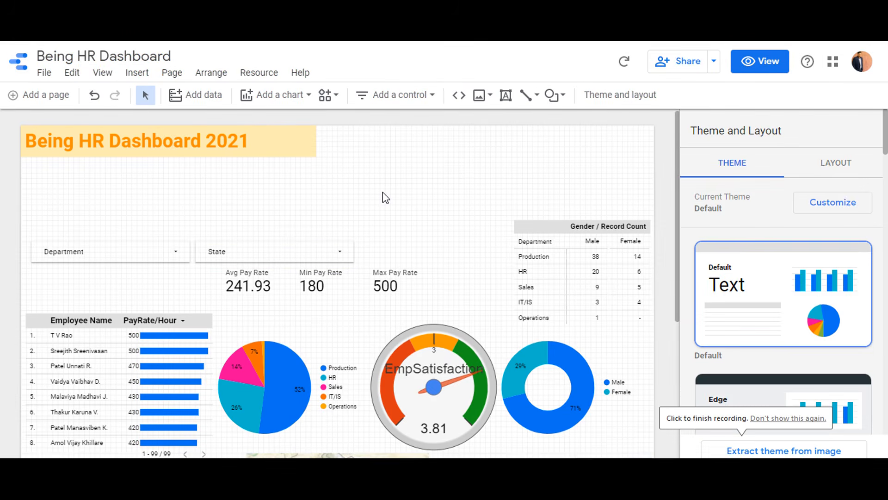
Add a slider control above the State drop-down list and set its control field to PayRate/Hour
{"action": "left_click", "coordinate": [397, 97]}
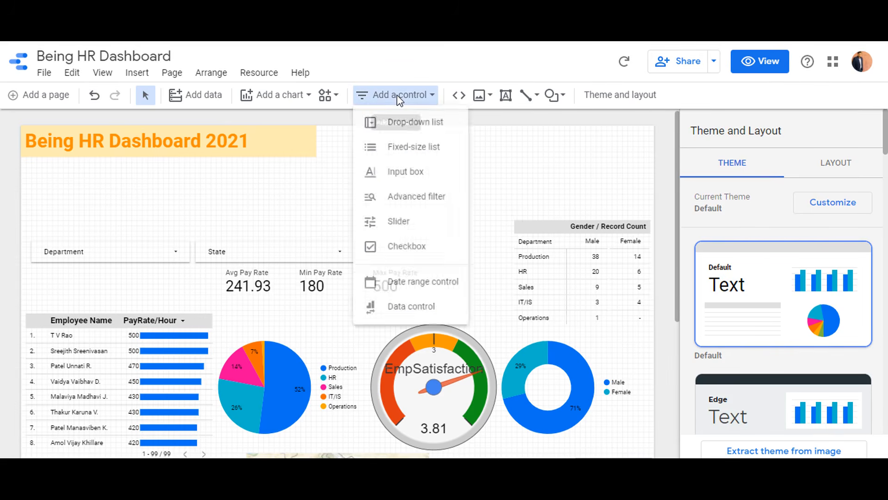
{"action": "left_click", "coordinate": [402, 227]}
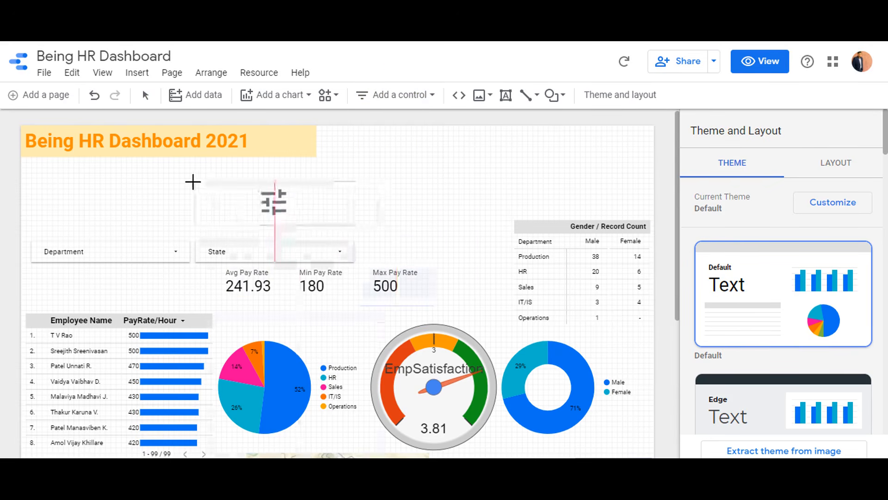
{"action": "left_click", "coordinate": [194, 188]}
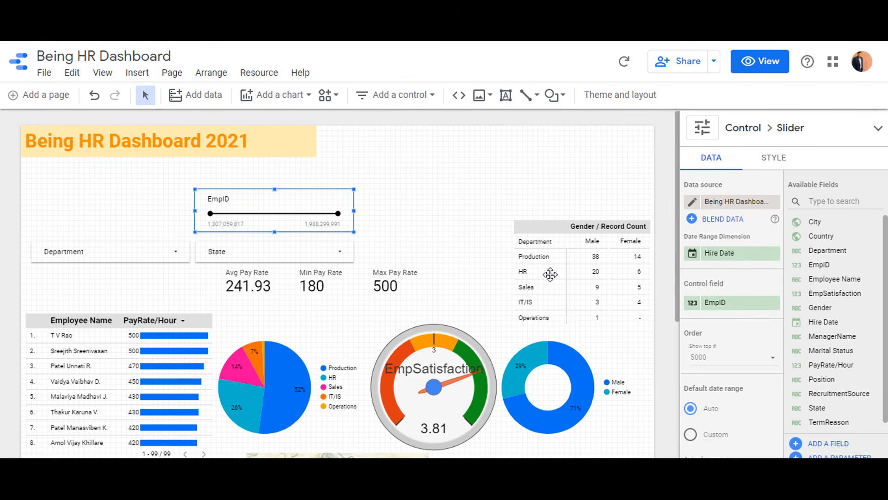
{"action": "left_click", "coordinate": [728, 306]}
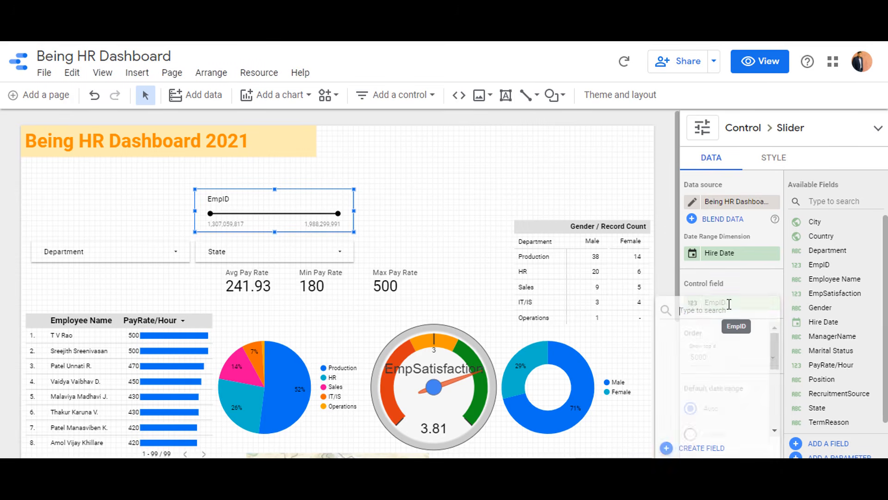
{"action": "left_click_drag", "start_coordinate": [772, 344], "coordinate": [773, 390]}
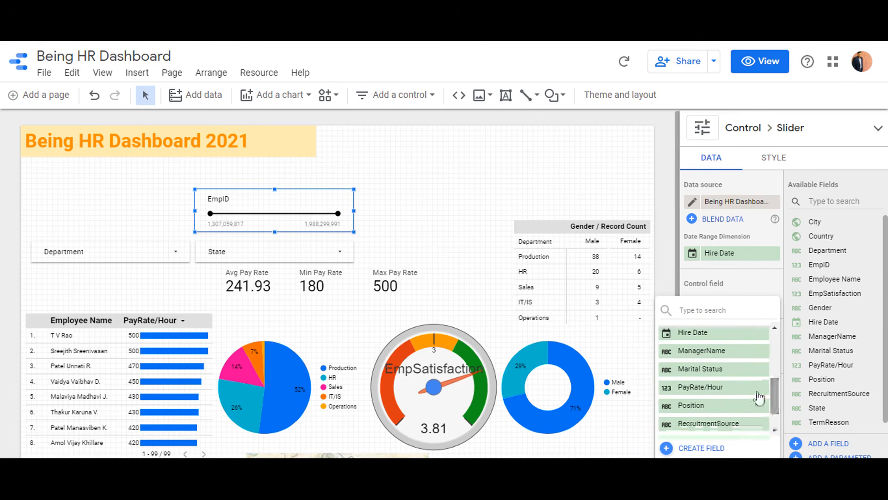
{"action": "left_click", "coordinate": [740, 391]}
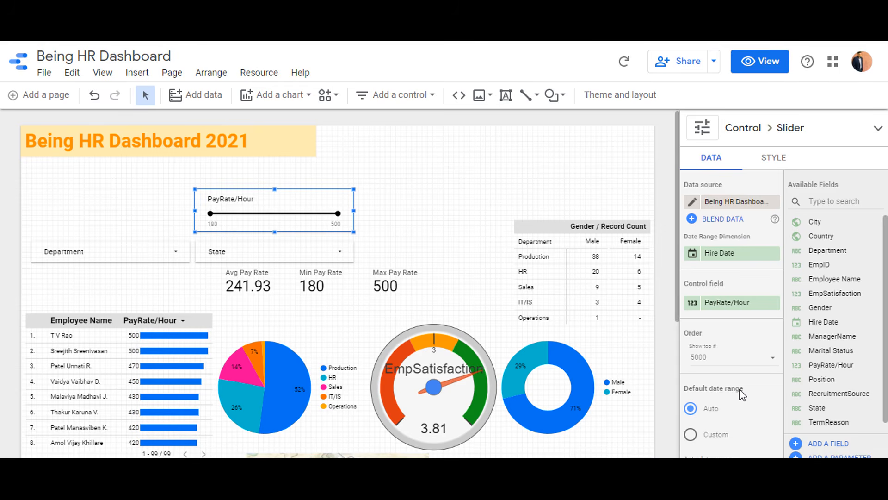
{"action": "left_click", "coordinate": [526, 155]}
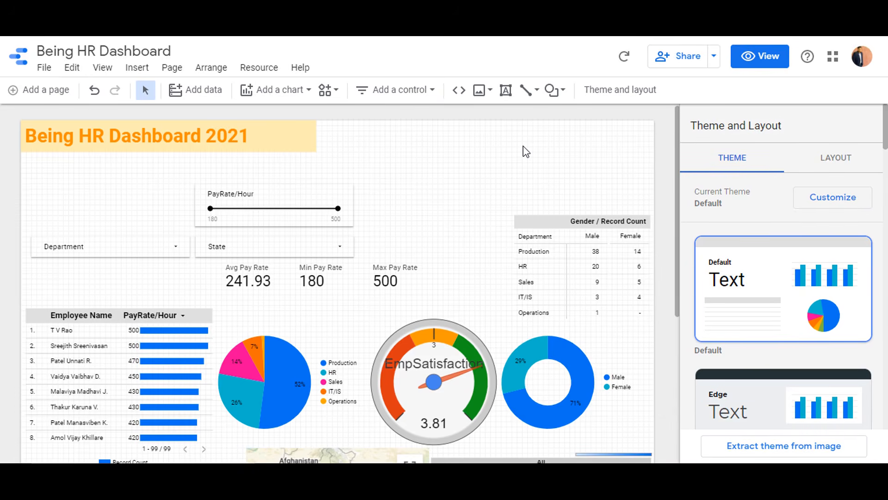
{"action": "left_click", "coordinate": [288, 91]}
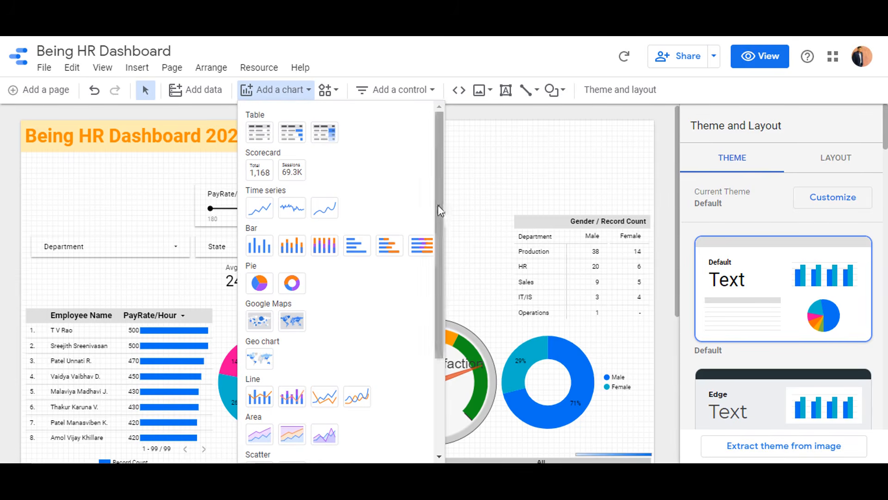
{"action": "left_click_drag", "start_coordinate": [438, 210], "coordinate": [441, 324]}
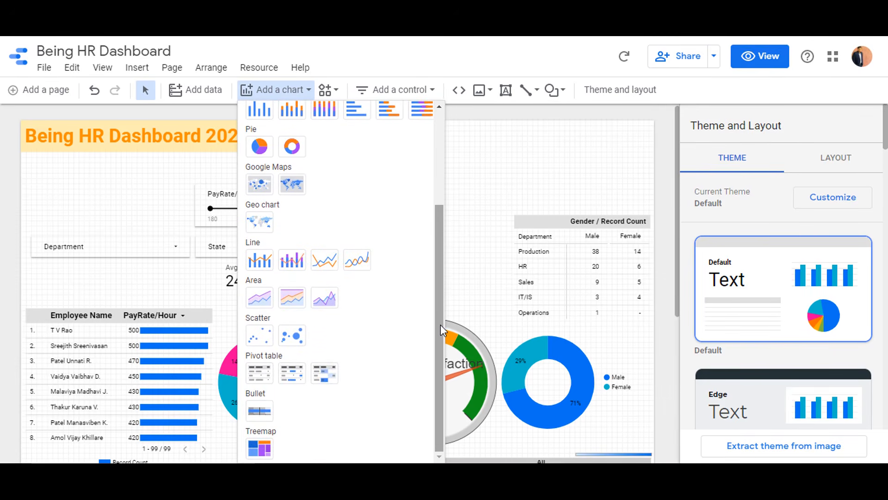
{"action": "left_click_drag", "start_coordinate": [441, 324], "coordinate": [439, 207]}
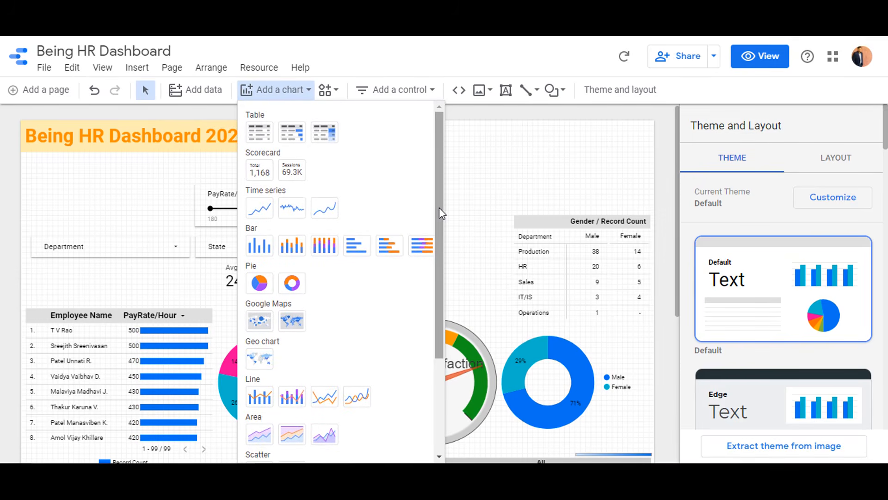
{"action": "left_click", "coordinate": [420, 91]}
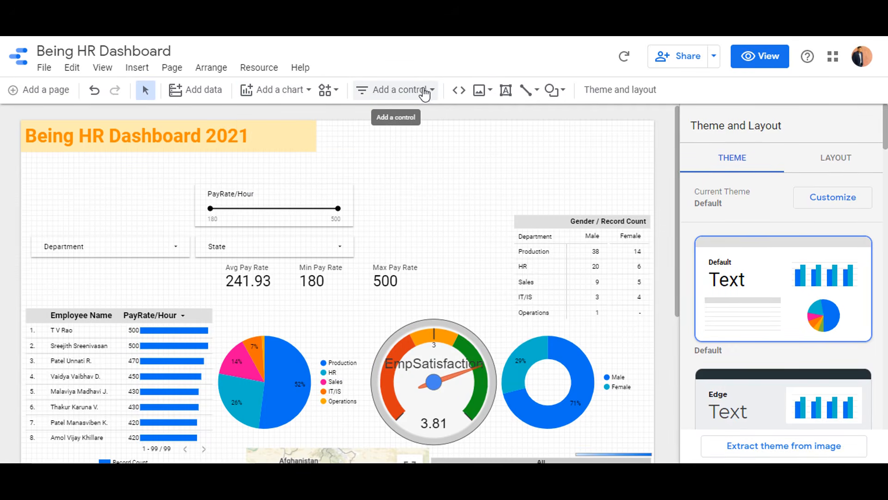
{"action": "left_click", "coordinate": [432, 93]}
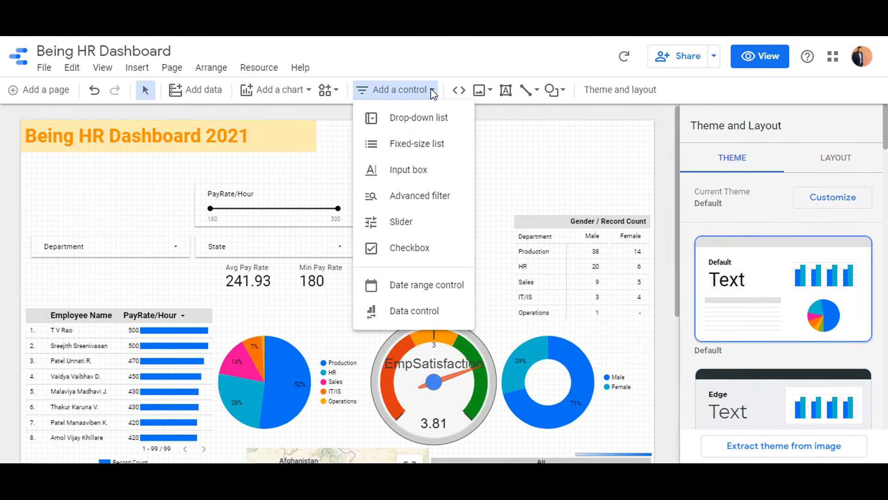
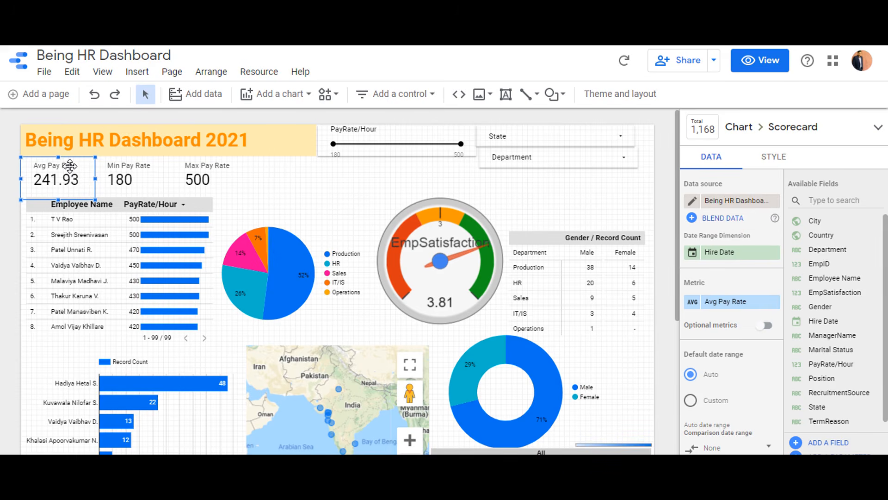
Give the Avg Pay Rate scorecard a red background fill
{"action": "left_click", "coordinate": [785, 160]}
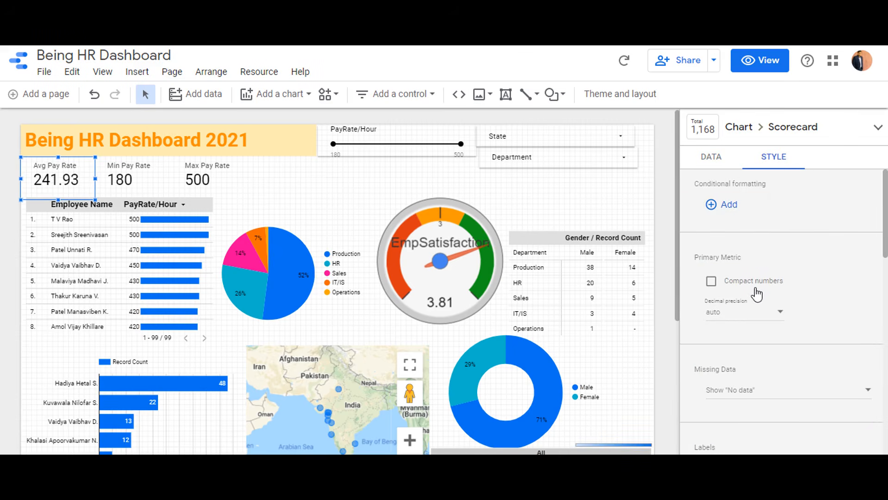
{"action": "scroll", "coordinate": [886, 238], "scroll_direction": "down", "scroll_amount": 3}
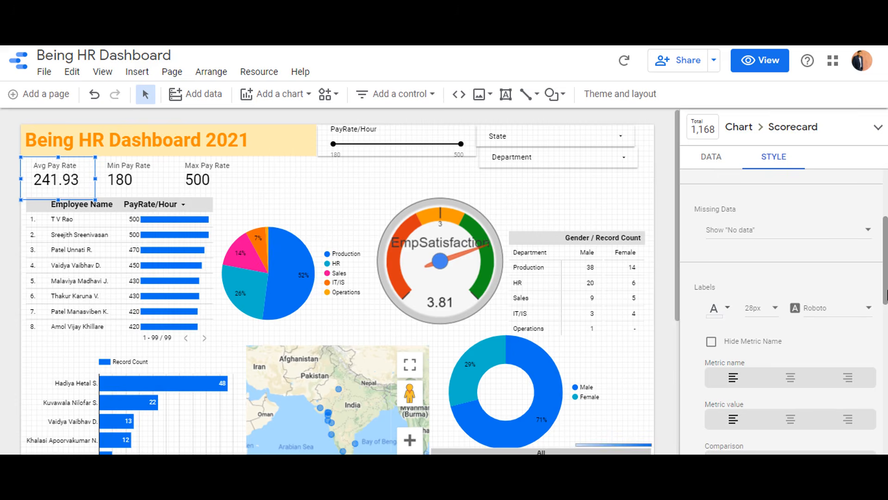
{"action": "scroll", "coordinate": [887, 308], "scroll_direction": "down", "scroll_amount": 5}
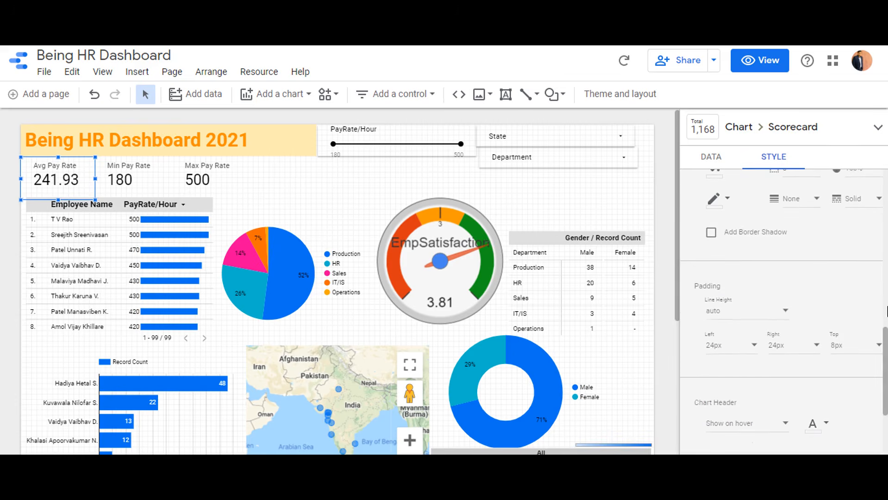
{"action": "scroll", "coordinate": [887, 311], "scroll_direction": "down", "scroll_amount": 4}
{"action": "scroll", "coordinate": [887, 311], "scroll_direction": "up", "scroll_amount": 5}
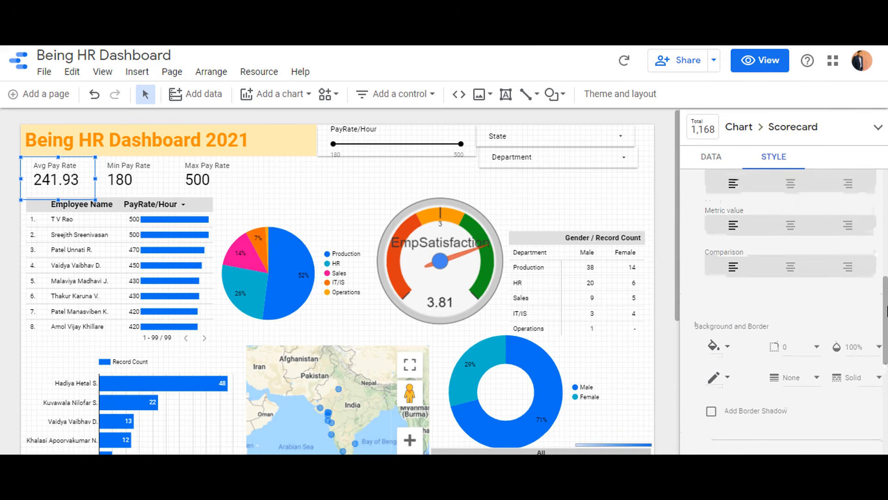
{"action": "scroll", "coordinate": [875, 315], "scroll_direction": "down", "scroll_amount": 1}
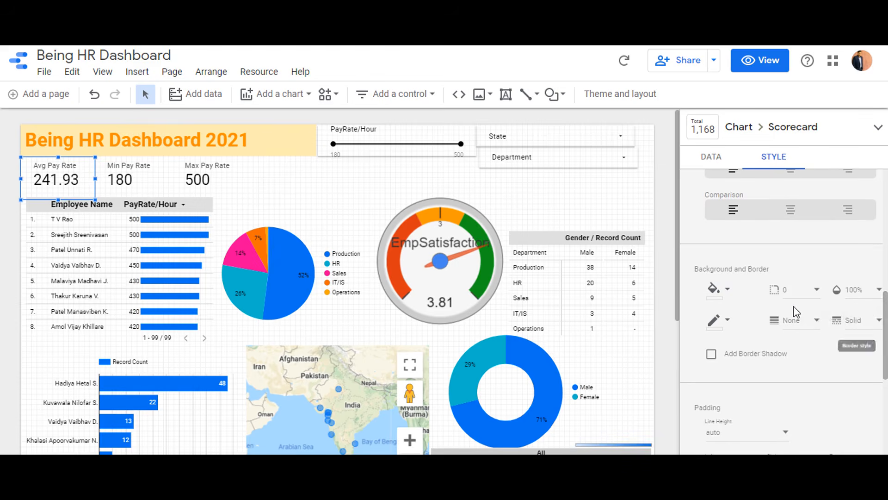
{"action": "scroll", "coordinate": [793, 308], "scroll_direction": "up", "scroll_amount": 2}
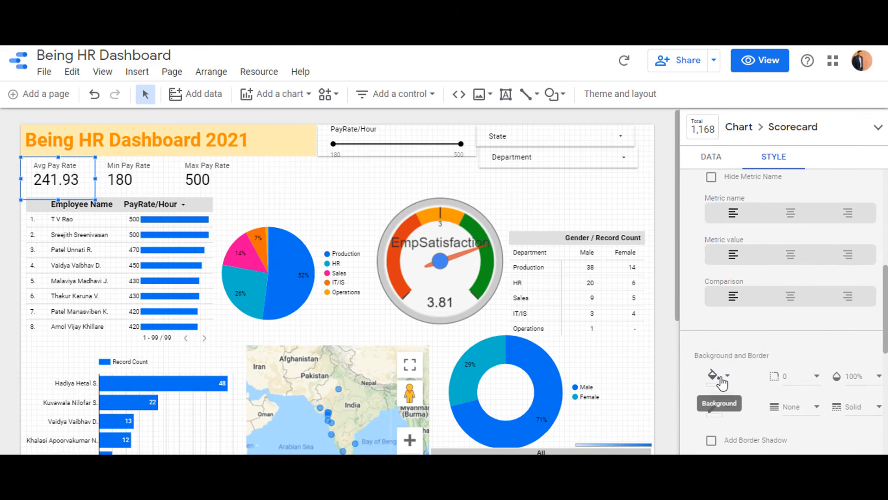
{"action": "left_click", "coordinate": [714, 376]}
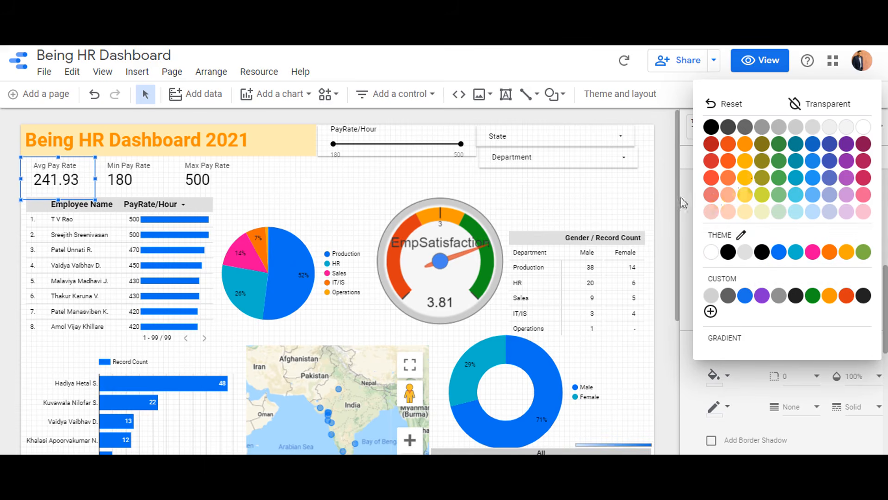
{"action": "left_click", "coordinate": [711, 178]}
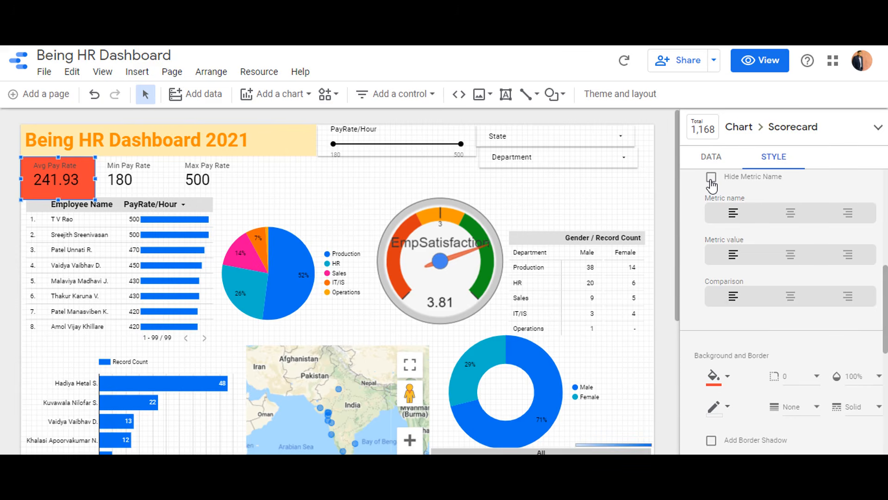
Copy the Avg Pay Rate scorecard and paste only its style onto the PayRate/Hour slider
{"action": "scroll", "coordinate": [748, 247], "scroll_direction": "up", "scroll_amount": 3}
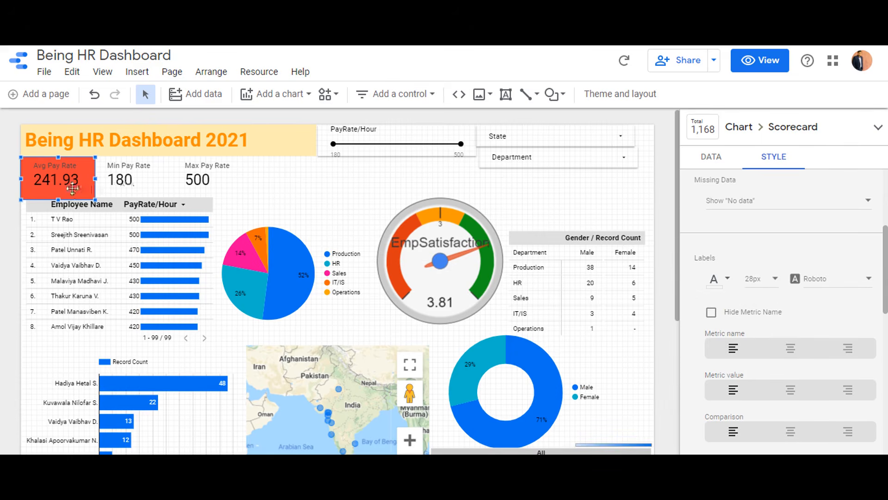
{"action": "left_click", "coordinate": [119, 179]}
{"action": "left_click", "coordinate": [60, 179]}
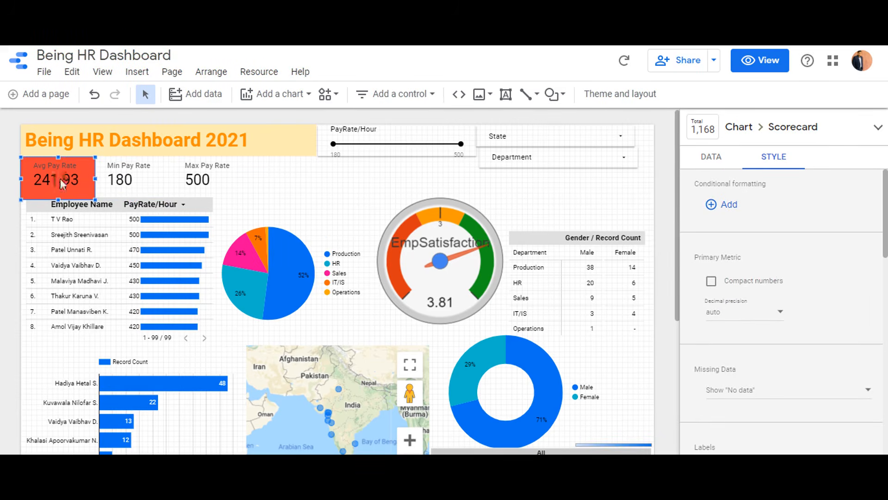
{"action": "right_click", "coordinate": [60, 179]}
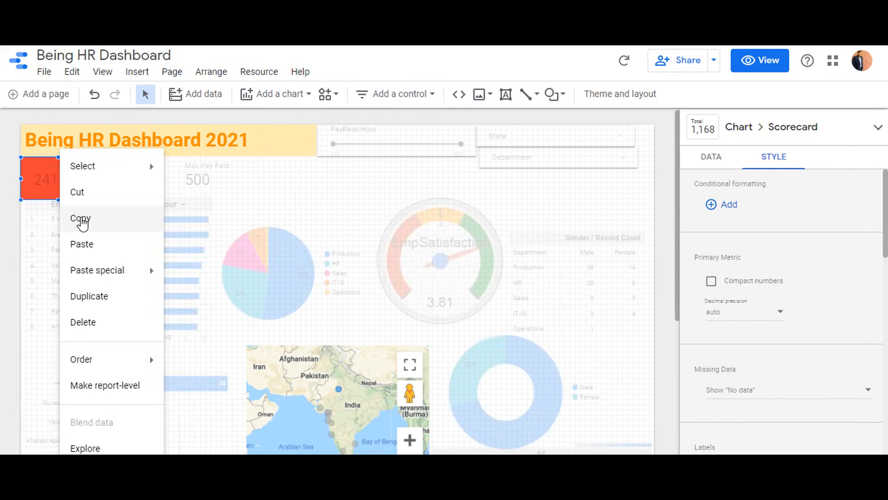
{"action": "left_click", "coordinate": [82, 219]}
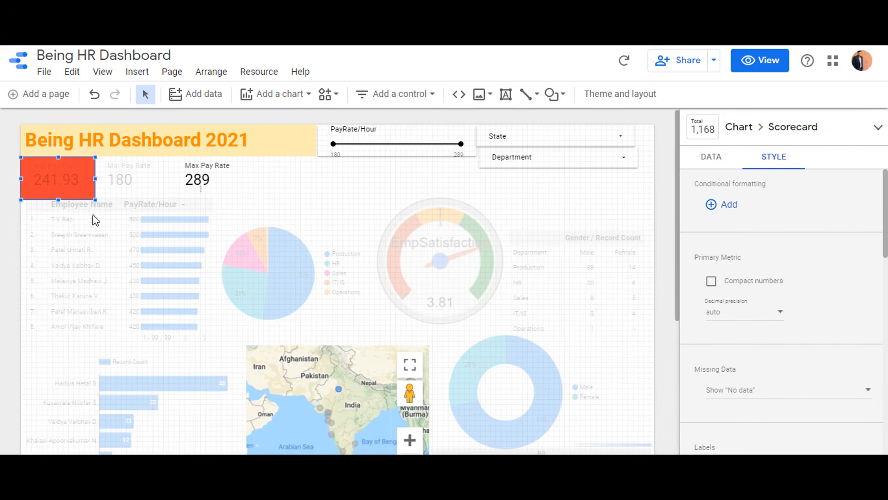
{"action": "left_click", "coordinate": [370, 135]}
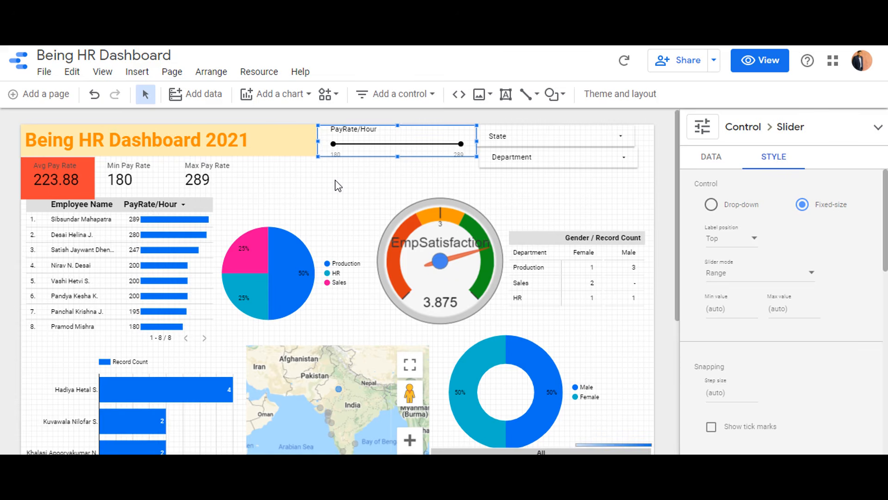
{"action": "right_click", "coordinate": [367, 146]}
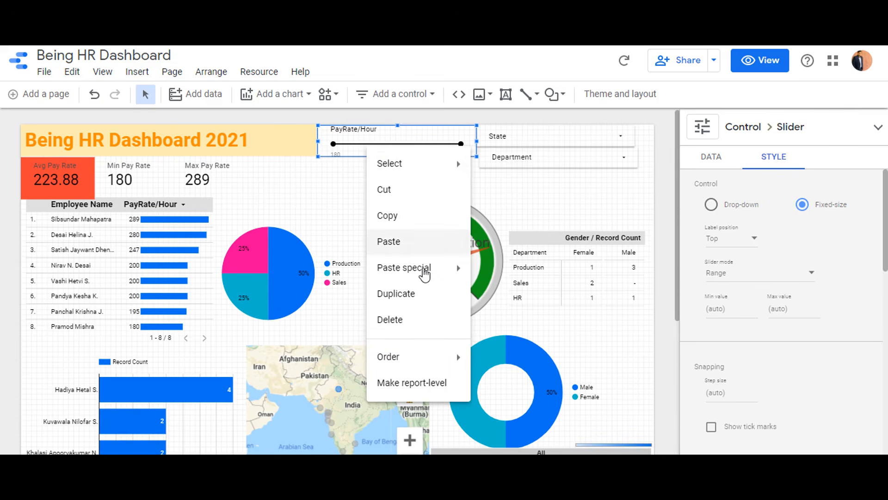
{"action": "mouse_move", "coordinate": [430, 279]}
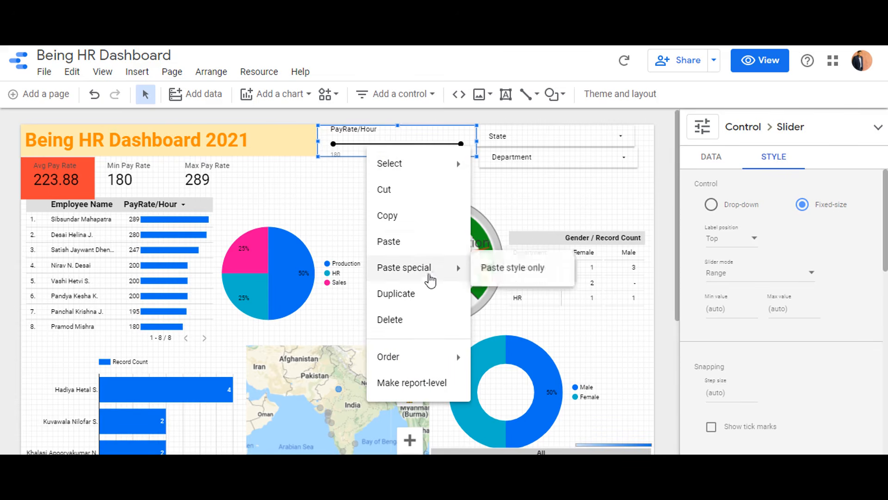
{"action": "left_click", "coordinate": [489, 278]}
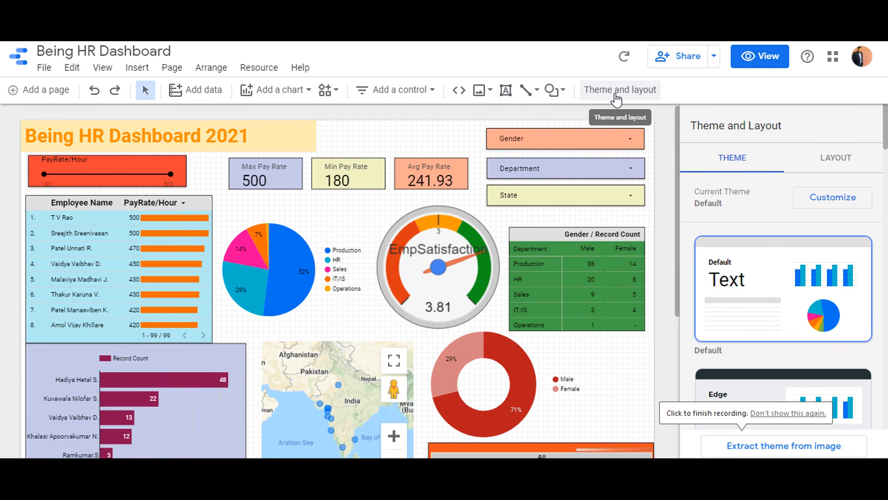
Find the Material theme among the available report themes and apply it to the dashboard
{"action": "scroll", "coordinate": [887, 125], "scroll_direction": "down", "scroll_amount": 5}
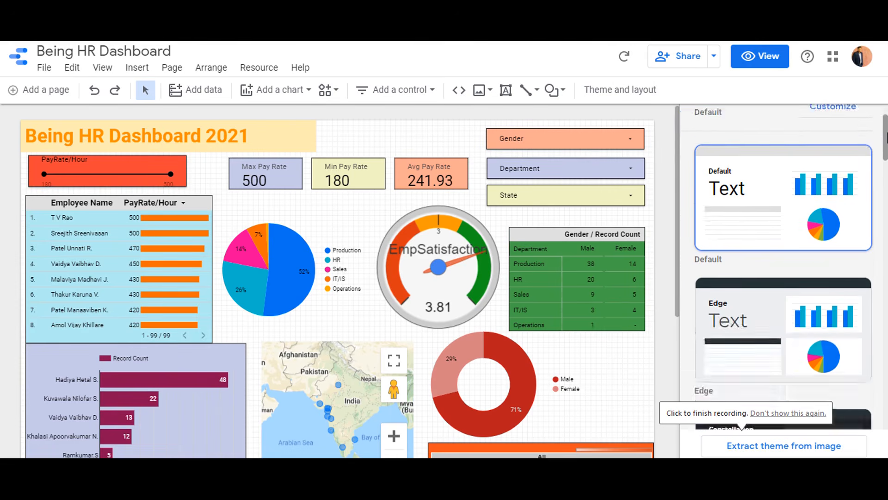
{"action": "scroll", "coordinate": [887, 125], "scroll_direction": "up", "scroll_amount": 3}
{"action": "scroll", "coordinate": [508, 210], "scroll_direction": "down", "scroll_amount": 5}
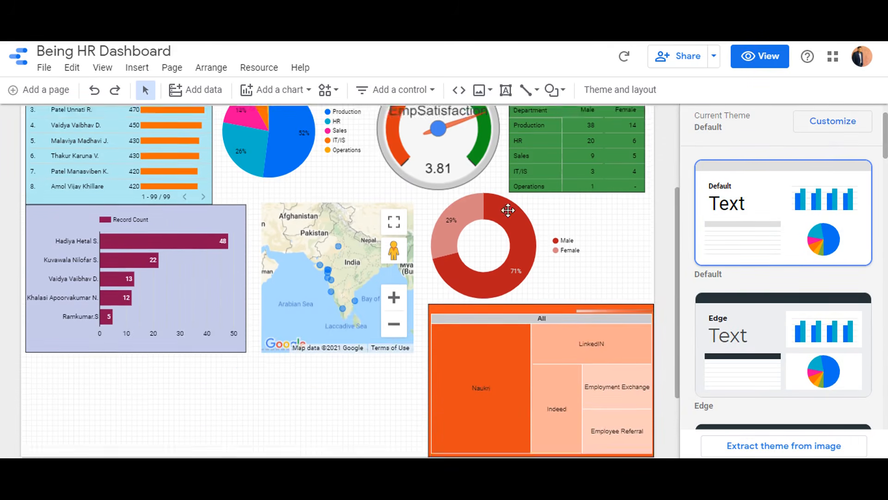
{"action": "scroll", "coordinate": [508, 211], "scroll_direction": "up", "scroll_amount": 5}
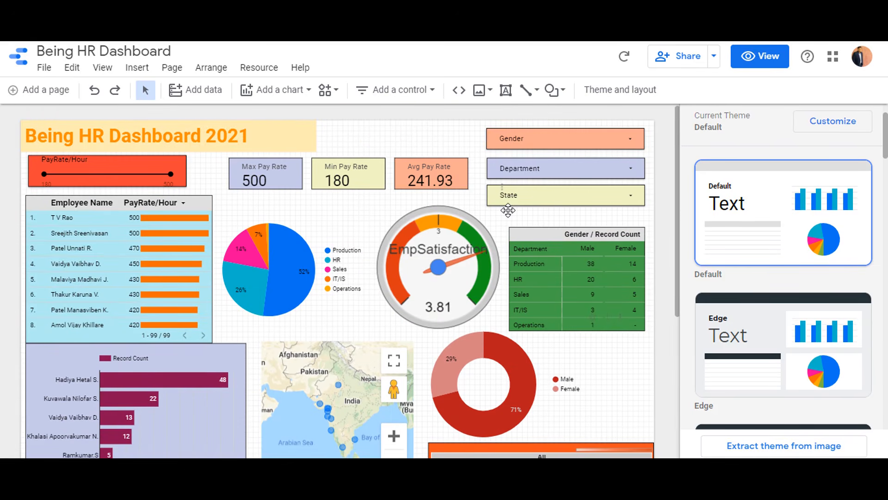
{"action": "left_click", "coordinate": [843, 169]}
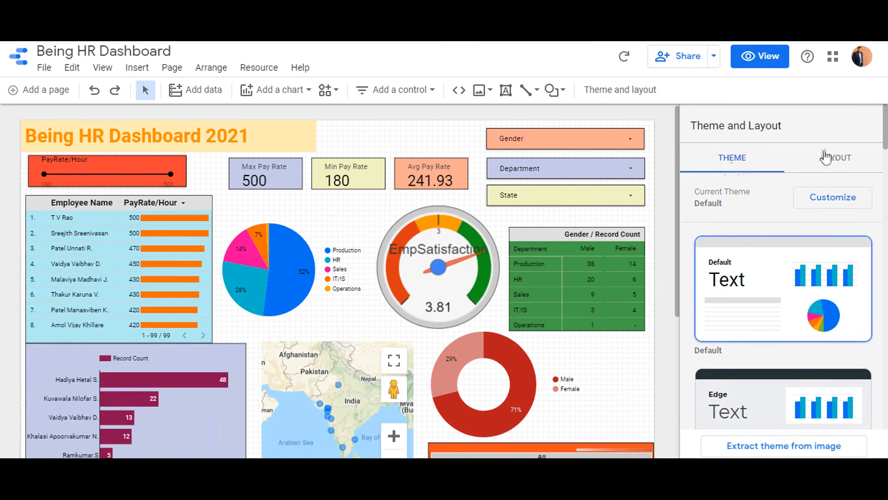
{"action": "scroll", "coordinate": [726, 288], "scroll_direction": "down", "scroll_amount": 3}
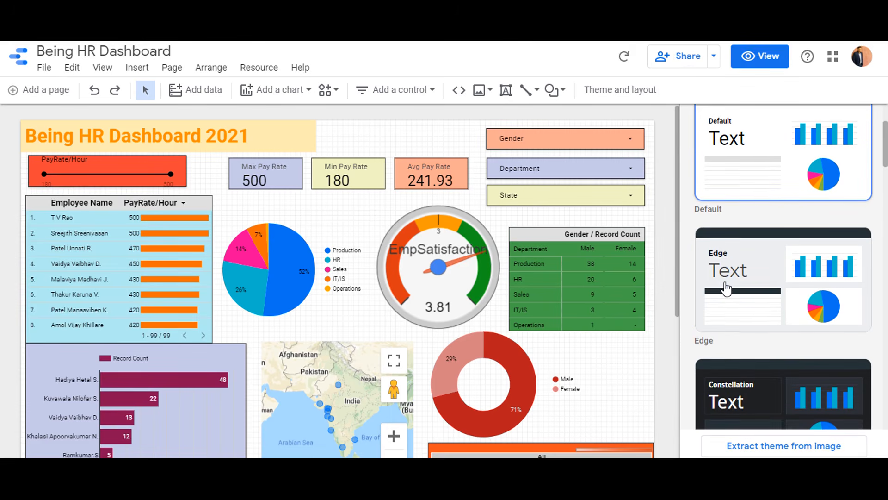
{"action": "scroll", "coordinate": [726, 288], "scroll_direction": "down", "scroll_amount": 3}
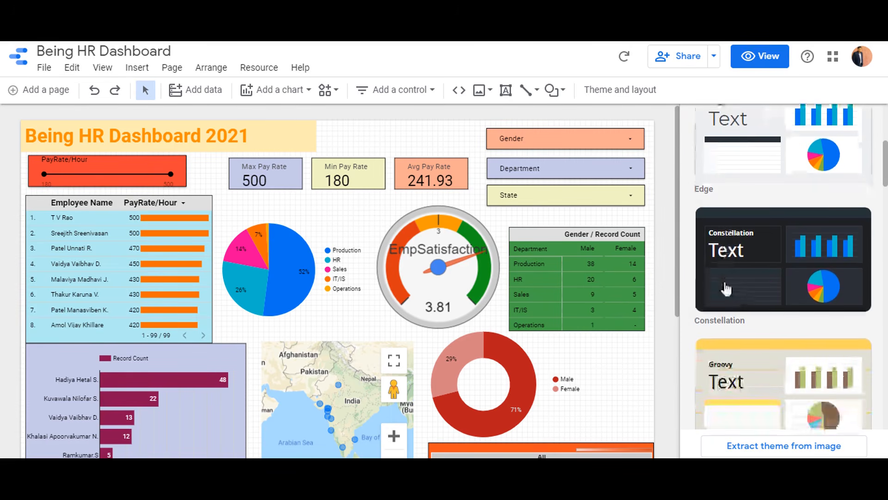
{"action": "scroll", "coordinate": [726, 287], "scroll_direction": "down", "scroll_amount": 3}
{"action": "scroll", "coordinate": [726, 288], "scroll_direction": "down", "scroll_amount": 2}
{"action": "scroll", "coordinate": [726, 288], "scroll_direction": "down", "scroll_amount": 3}
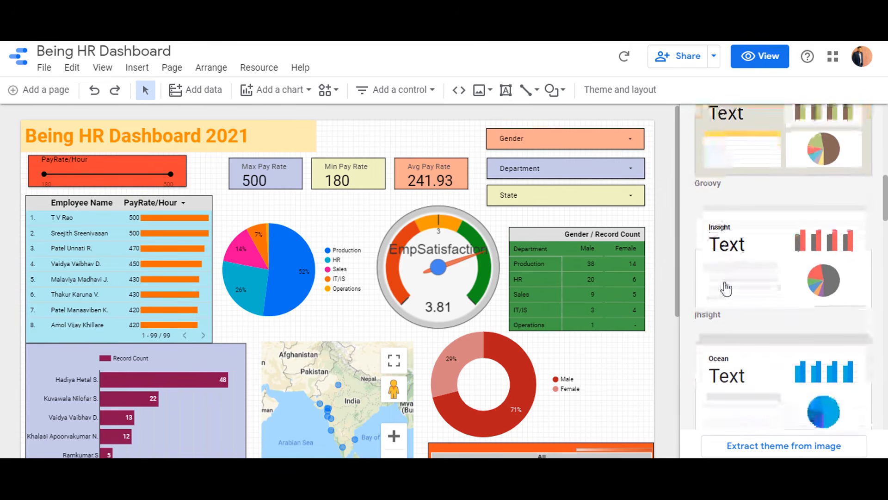
{"action": "scroll", "coordinate": [725, 286], "scroll_direction": "down", "scroll_amount": 3}
{"action": "scroll", "coordinate": [726, 288], "scroll_direction": "down", "scroll_amount": 8}
{"action": "scroll", "coordinate": [726, 287], "scroll_direction": "down", "scroll_amount": 3}
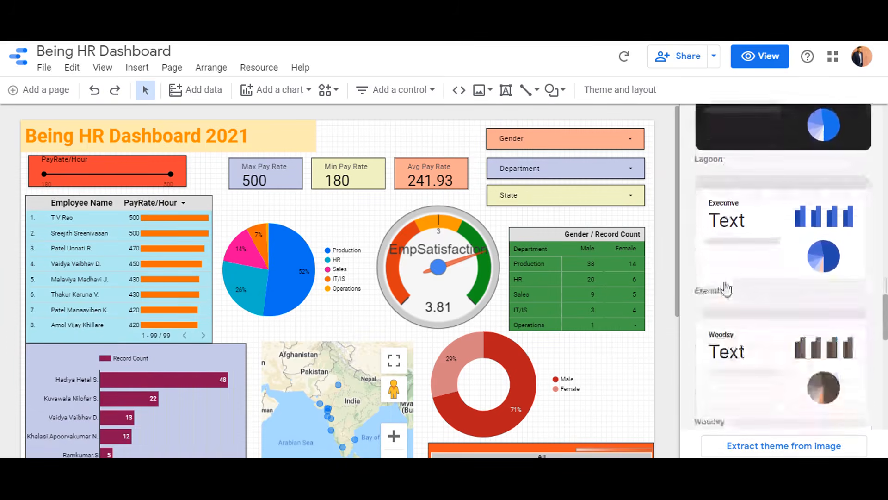
{"action": "scroll", "coordinate": [726, 288], "scroll_direction": "down", "scroll_amount": 4}
{"action": "scroll", "coordinate": [727, 289], "scroll_direction": "down", "scroll_amount": 5}
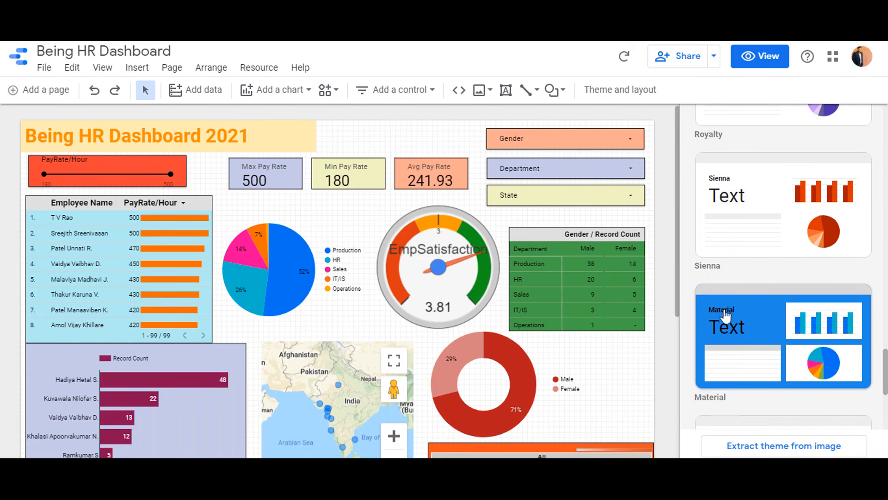
{"action": "left_click", "coordinate": [764, 317]}
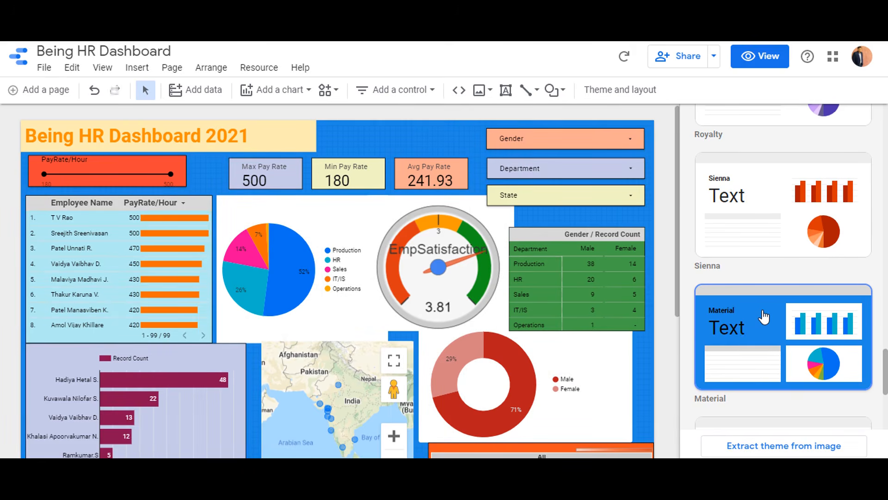
{"action": "scroll", "coordinate": [764, 317], "scroll_direction": "down", "scroll_amount": 3}
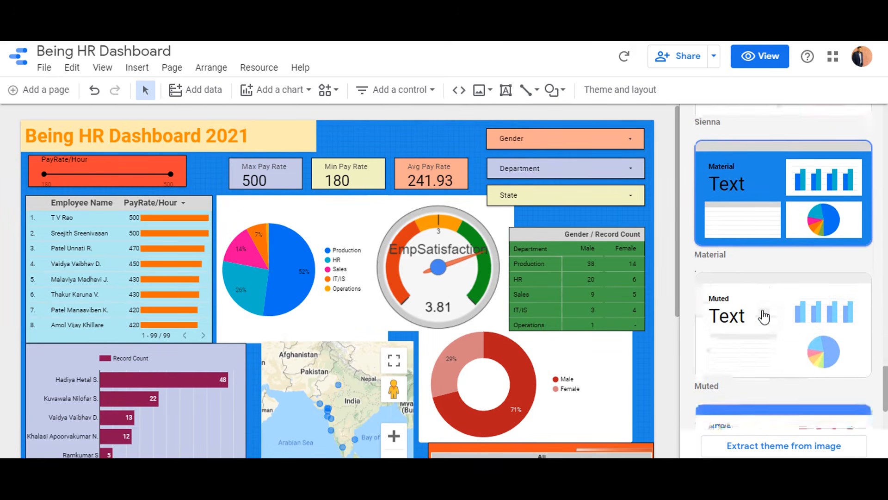
{"action": "scroll", "coordinate": [659, 318], "scroll_direction": "down", "scroll_amount": 4}
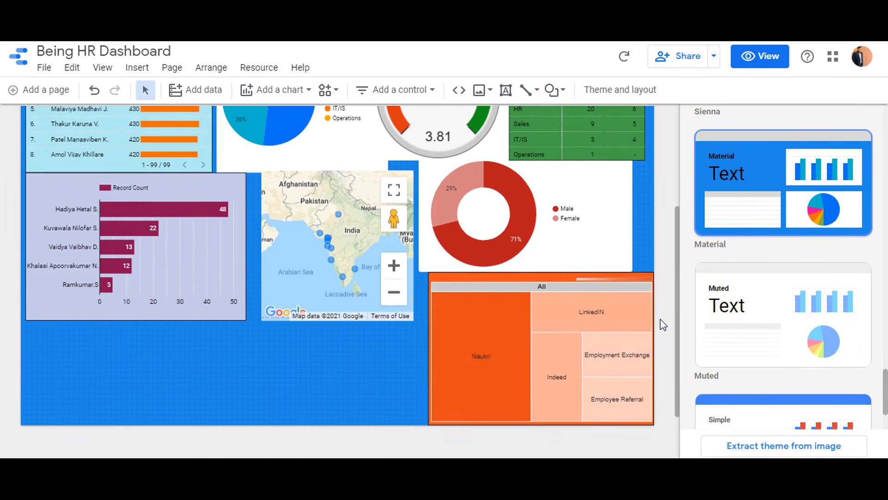
Look over the finished dashboard, then open it in full-screen view mode and review all its charts
{"action": "scroll", "coordinate": [660, 319], "scroll_direction": "up", "scroll_amount": 4}
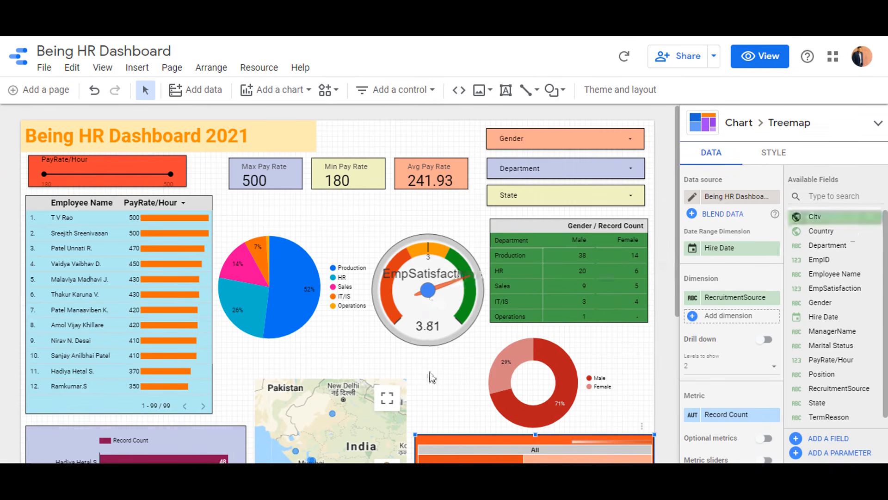
{"action": "scroll", "coordinate": [429, 376], "scroll_direction": "down", "scroll_amount": 2}
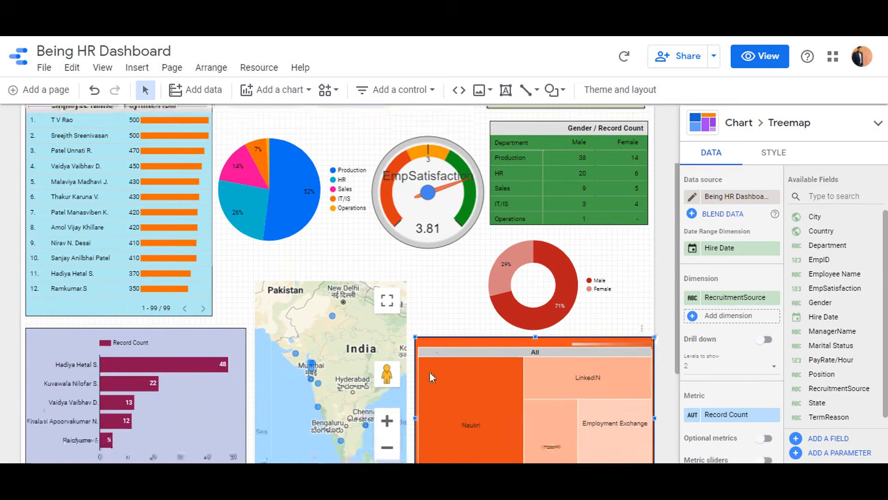
{"action": "scroll", "coordinate": [431, 377], "scroll_direction": "down", "scroll_amount": 3}
{"action": "scroll", "coordinate": [431, 377], "scroll_direction": "up", "scroll_amount": 5}
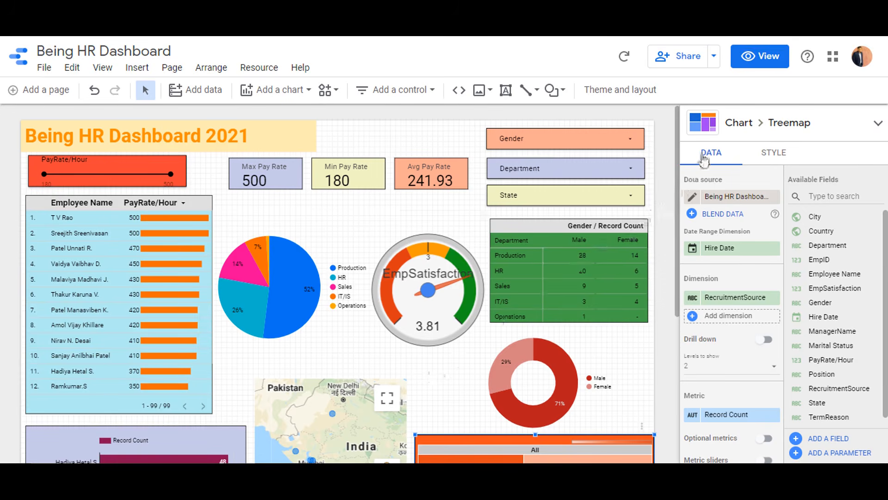
{"action": "left_click", "coordinate": [760, 64]}
{"action": "left_click", "coordinate": [506, 63]}
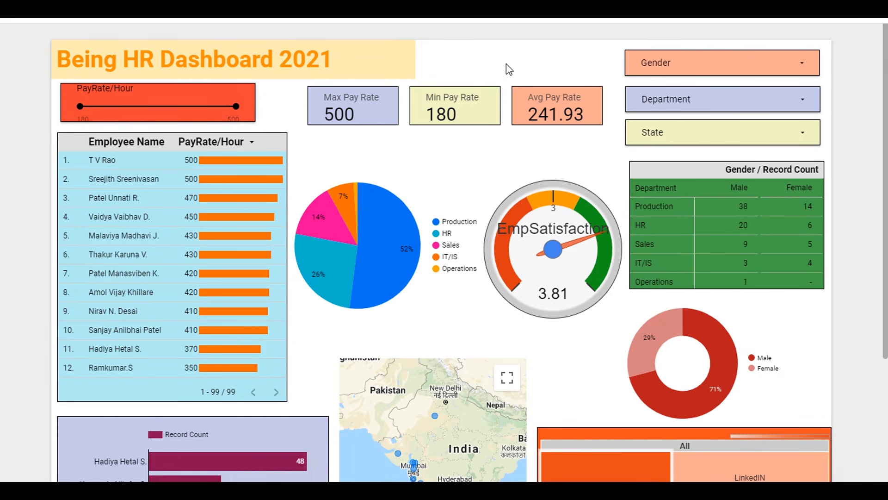
{"action": "scroll", "coordinate": [886, 208], "scroll_direction": "down", "scroll_amount": 3}
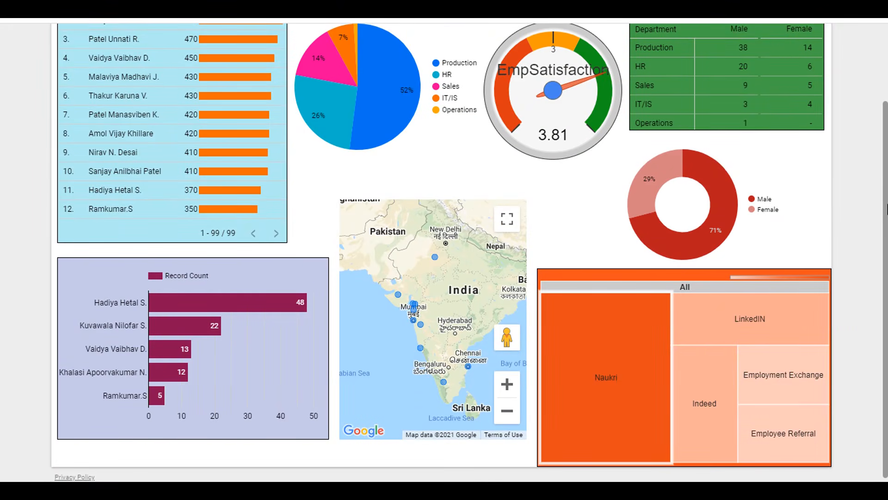
{"action": "scroll", "coordinate": [886, 208], "scroll_direction": "up", "scroll_amount": 3}
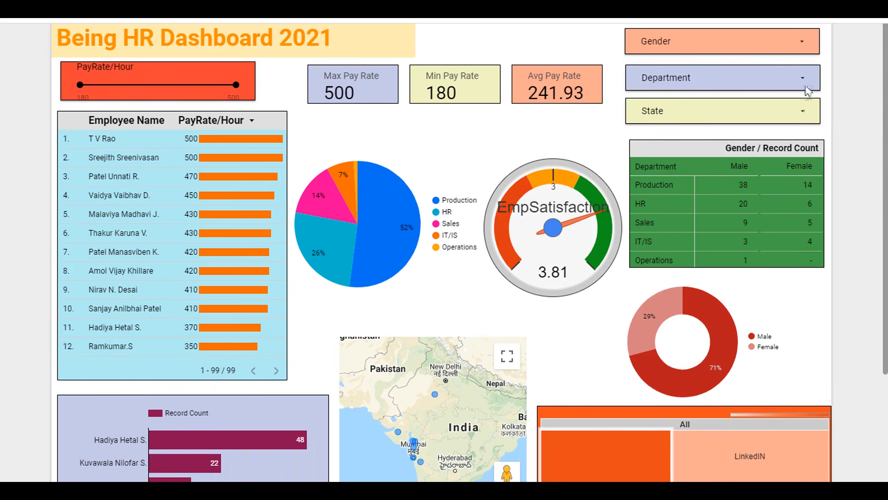
Filter the dashboard with the State control so that only Gujarat is selected
{"action": "left_click", "coordinate": [804, 114]}
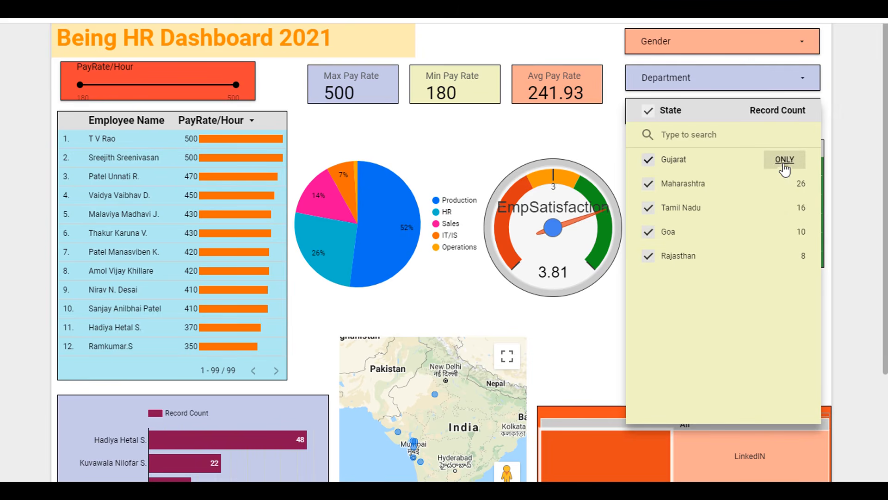
{"action": "left_click", "coordinate": [784, 160]}
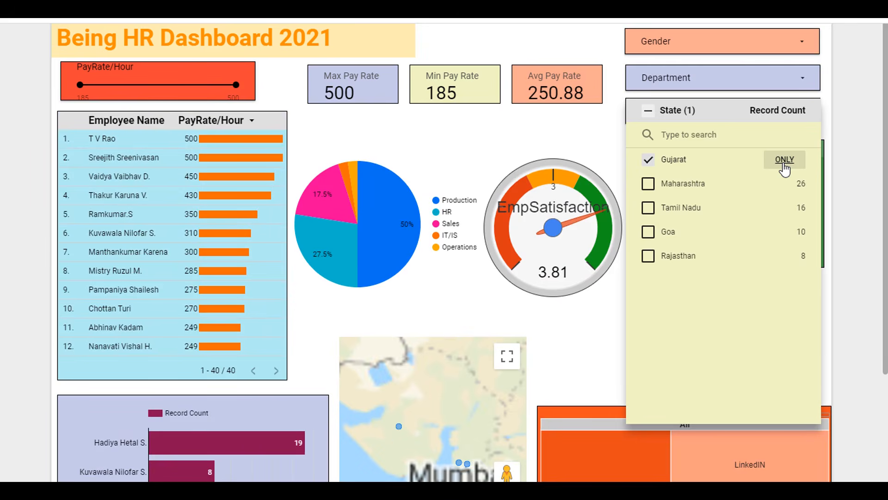
{"action": "left_click", "coordinate": [472, 157]}
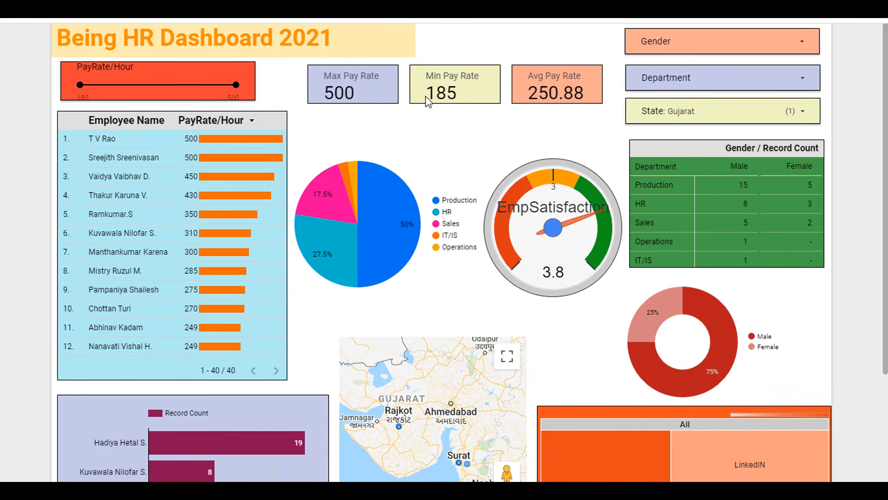
Switch the State filter to Rajasthan only to inspect the charts and recruitment source treemap, and reset the report's filters
{"action": "left_click", "coordinate": [806, 111]}
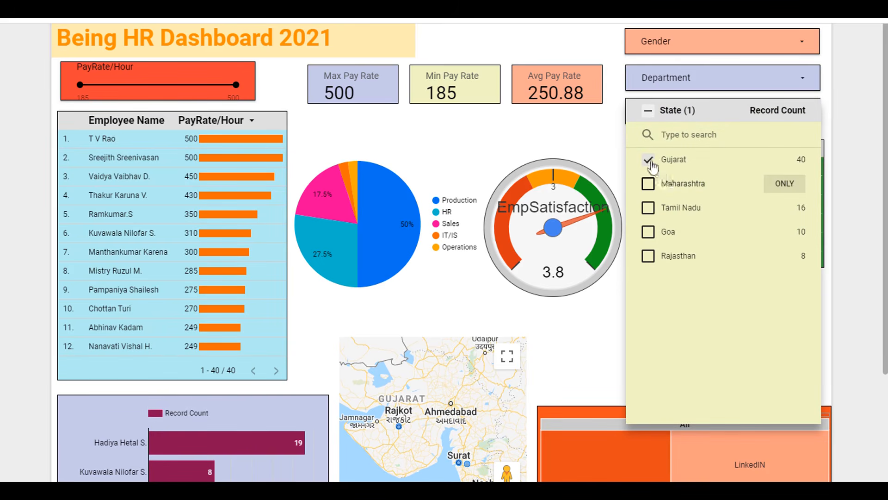
{"action": "left_click", "coordinate": [785, 256]}
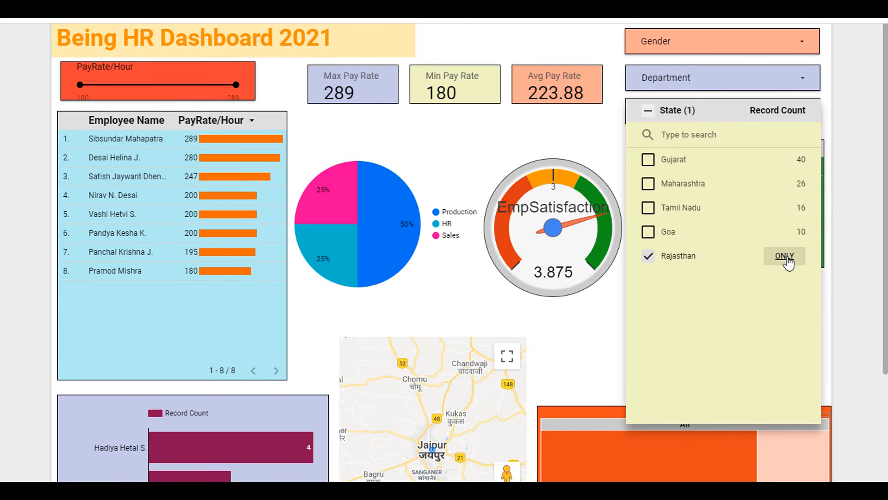
{"action": "left_click", "coordinate": [435, 152]}
{"action": "scroll", "coordinate": [885, 187], "scroll_direction": "down", "scroll_amount": 1}
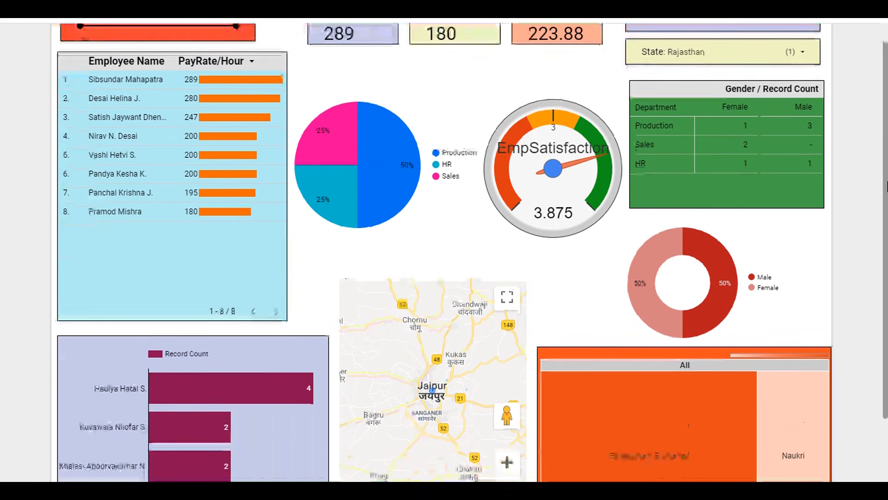
{"action": "left_click_drag", "start_coordinate": [887, 186], "coordinate": [887, 258]}
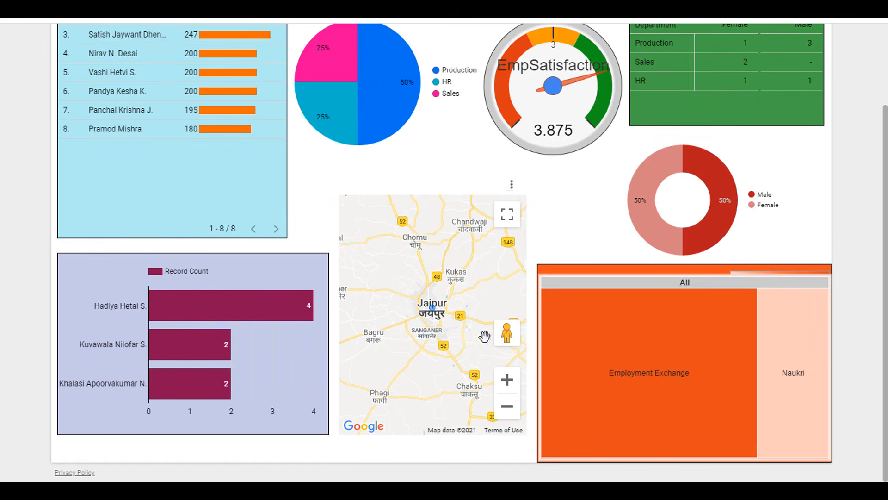
{"action": "mouse_move", "coordinate": [668, 382]}
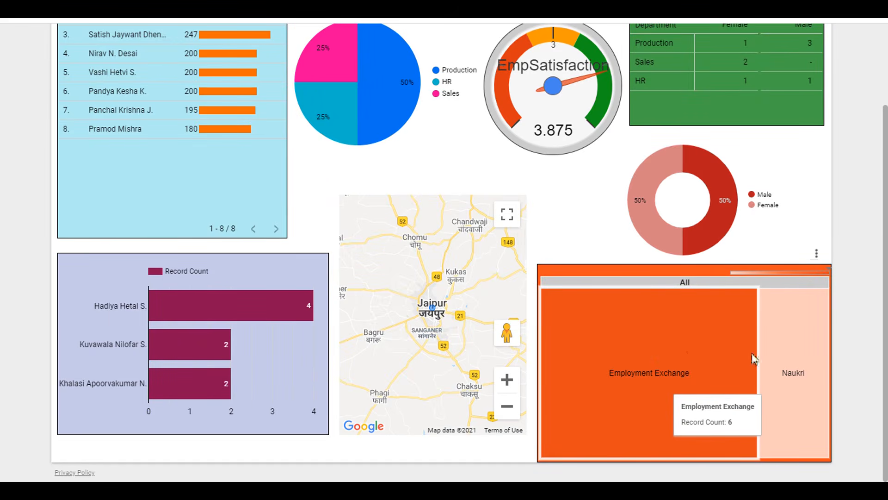
{"action": "mouse_move", "coordinate": [791, 335]}
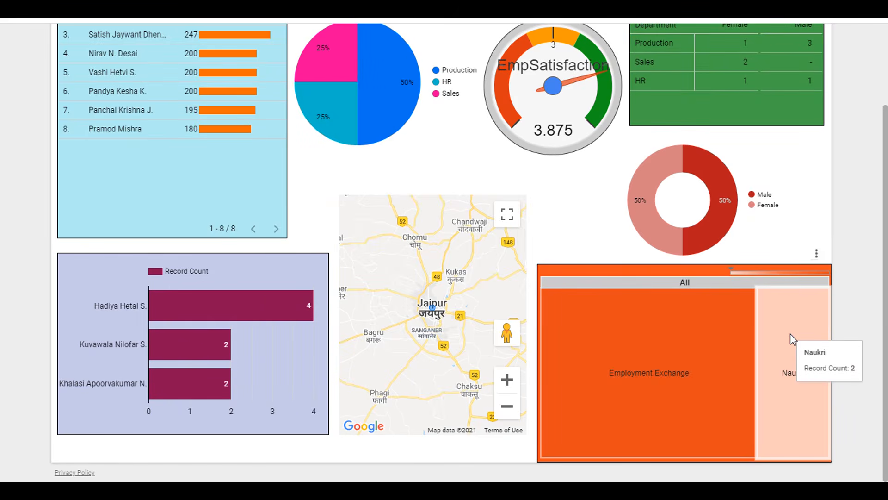
{"action": "left_click_drag", "start_coordinate": [886, 274], "coordinate": [886, 161]}
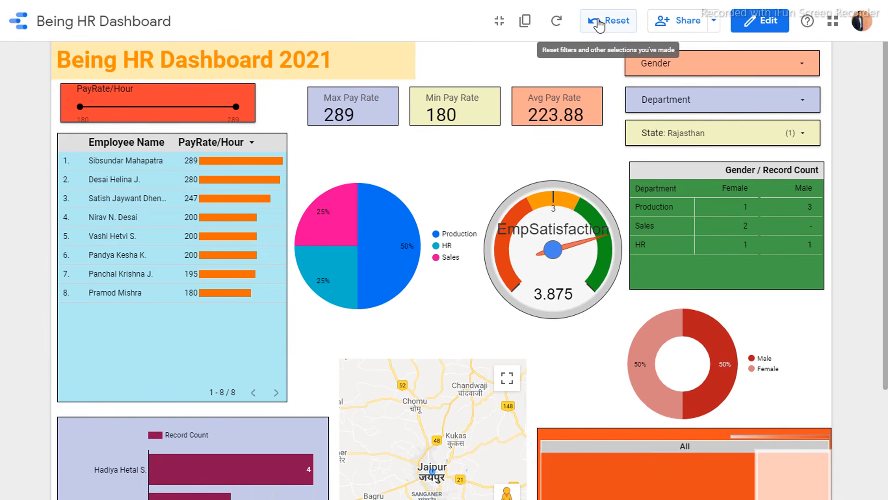
{"action": "left_click", "coordinate": [599, 23]}
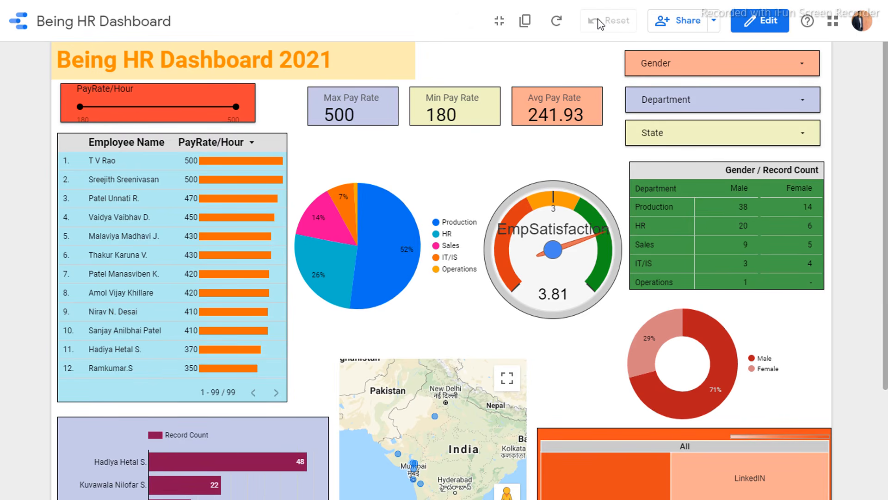
Filter the dashboard to Female only with the Gender control and examine the donut chart, bar chart, map and treemap
{"action": "left_click", "coordinate": [801, 69]}
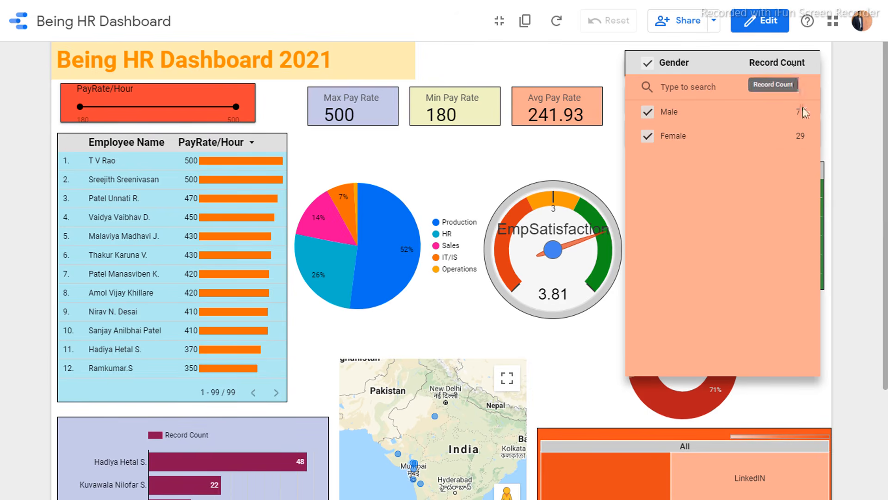
{"action": "mouse_move", "coordinate": [795, 139]}
{"action": "left_click", "coordinate": [785, 136]}
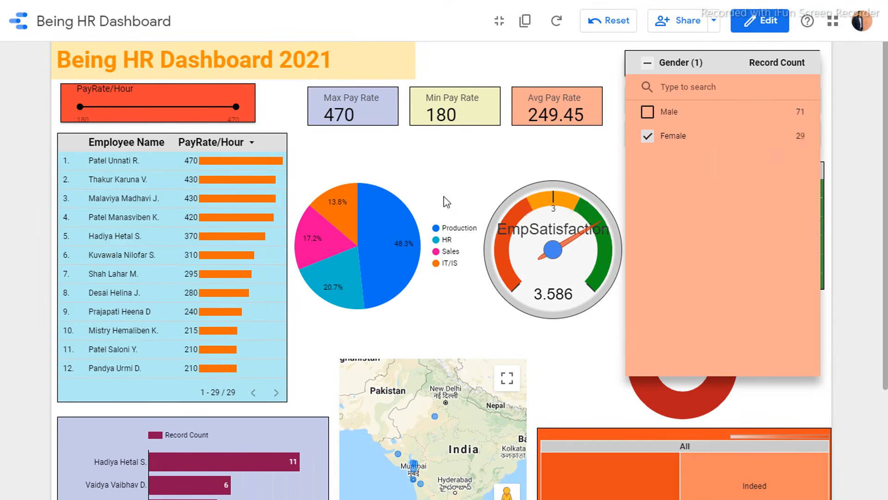
{"action": "left_click", "coordinate": [444, 197]}
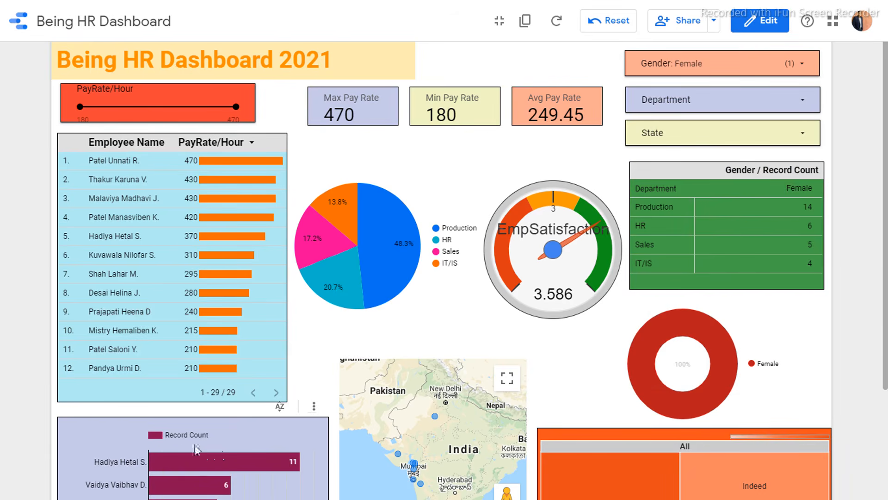
{"action": "mouse_move", "coordinate": [669, 329]}
{"action": "scroll", "coordinate": [587, 283], "scroll_direction": "down", "scroll_amount": 2}
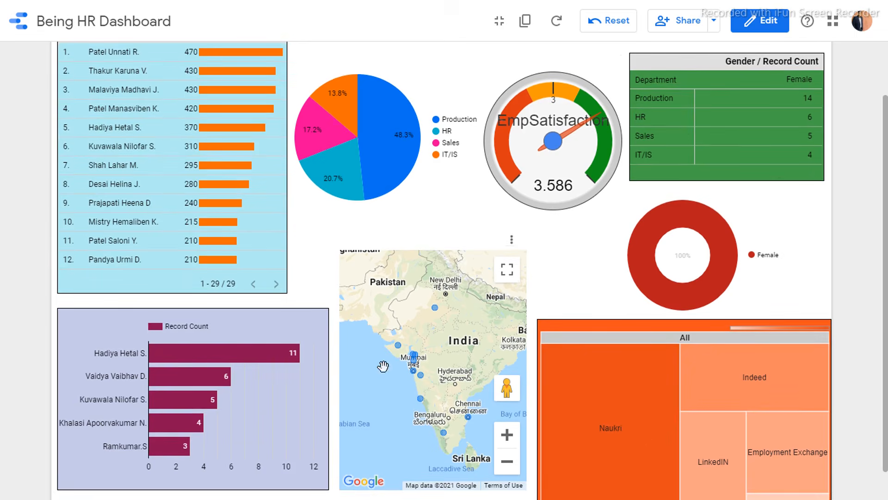
{"action": "scroll", "coordinate": [665, 329], "scroll_direction": "down", "scroll_amount": 1}
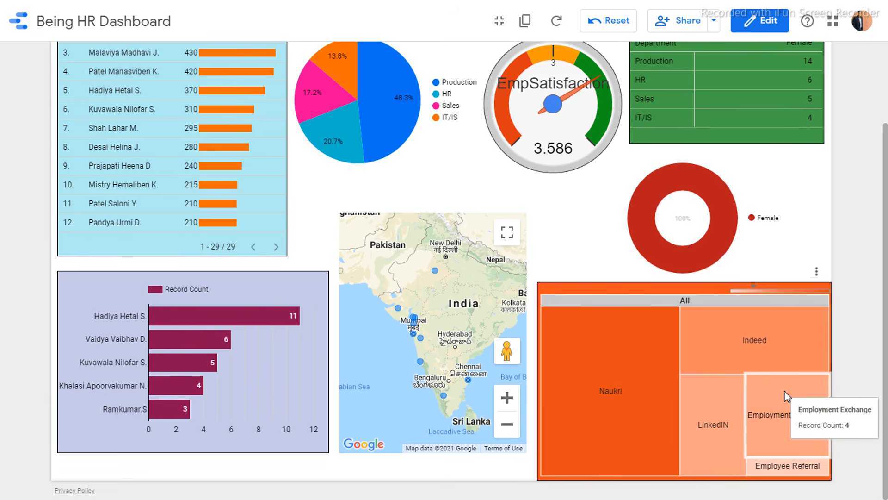
{"action": "scroll", "coordinate": [785, 391], "scroll_direction": "up", "scroll_amount": 4}
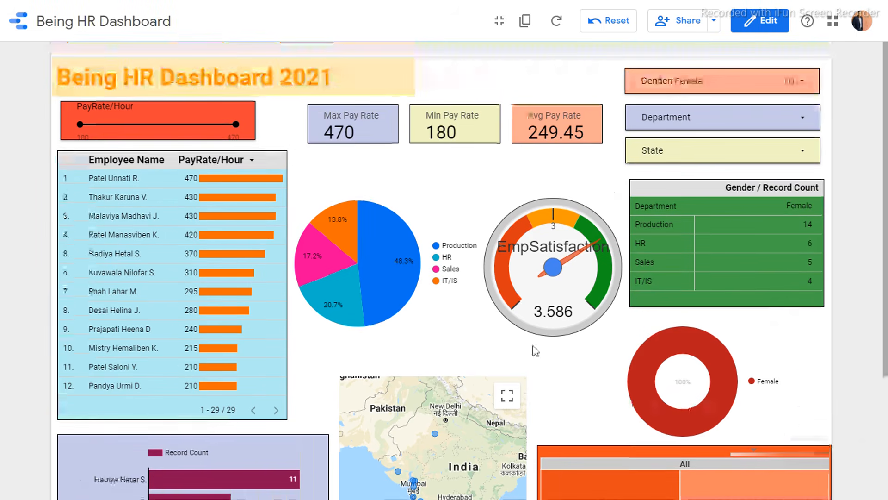
Inspect the Production, HR and Sales slices of the department pie chart, and reset the Gender filter
{"action": "mouse_move", "coordinate": [383, 258]}
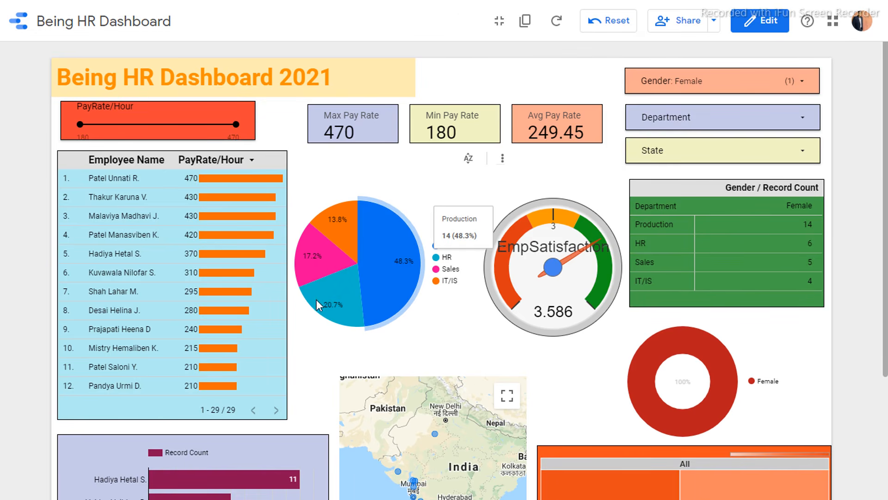
{"action": "mouse_move", "coordinate": [316, 298]}
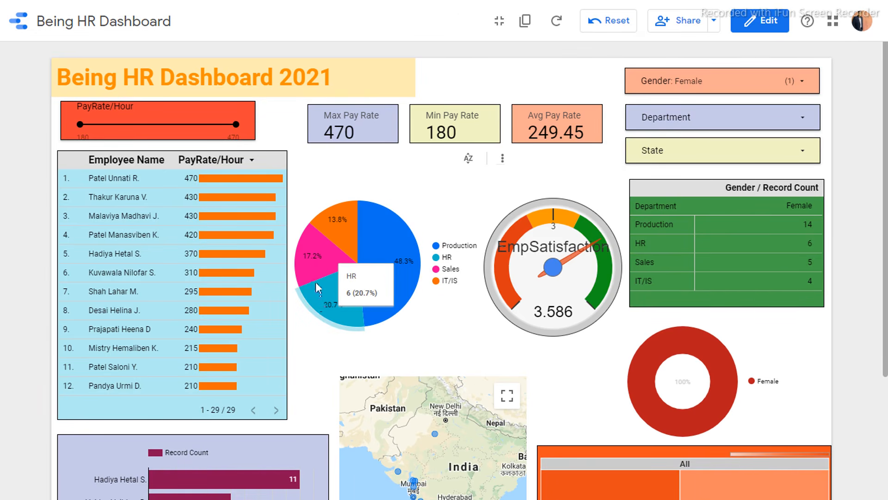
{"action": "mouse_move", "coordinate": [311, 271]}
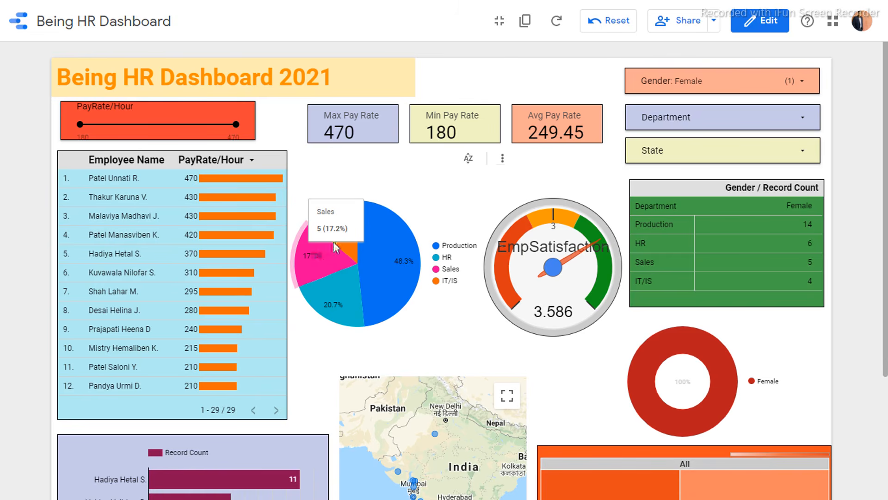
{"action": "mouse_move", "coordinate": [341, 246]}
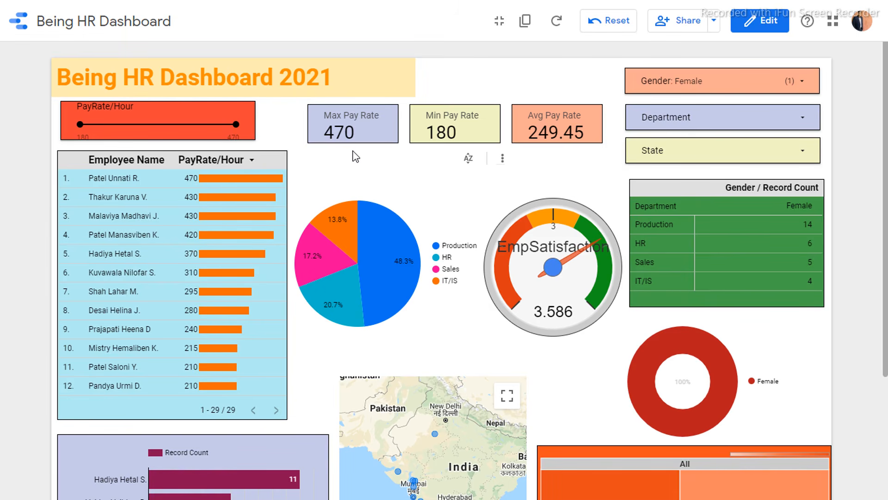
{"action": "left_click", "coordinate": [616, 23]}
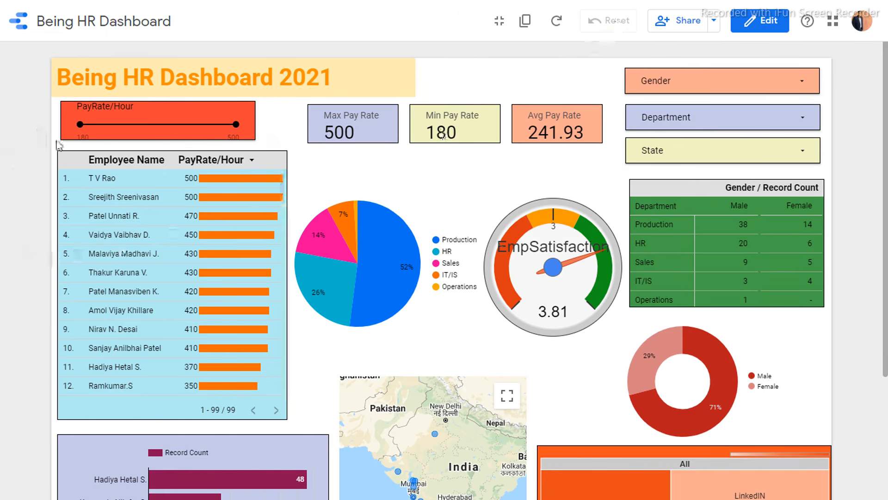
Raise the PayRate/Hour slider's minimum to 380 and examine the filtered charts, map and treemap
{"action": "left_click_drag", "start_coordinate": [79, 122], "coordinate": [178, 141]}
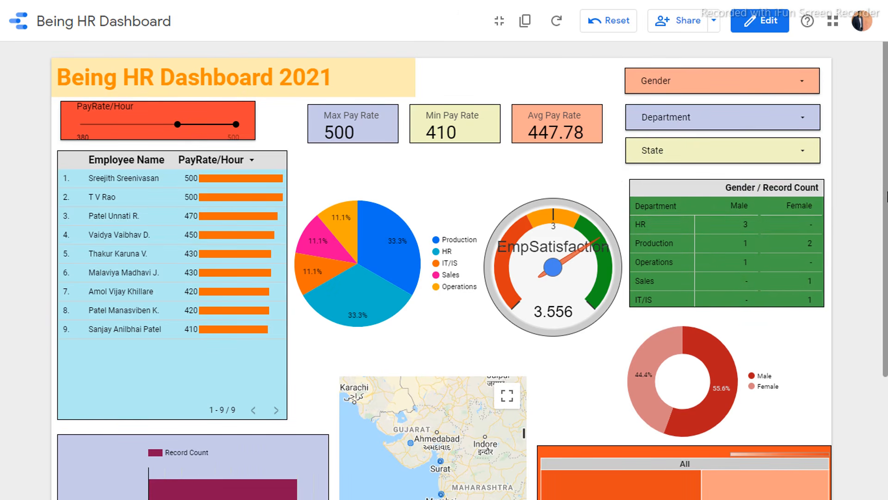
{"action": "scroll", "coordinate": [887, 196], "scroll_direction": "down", "scroll_amount": 3}
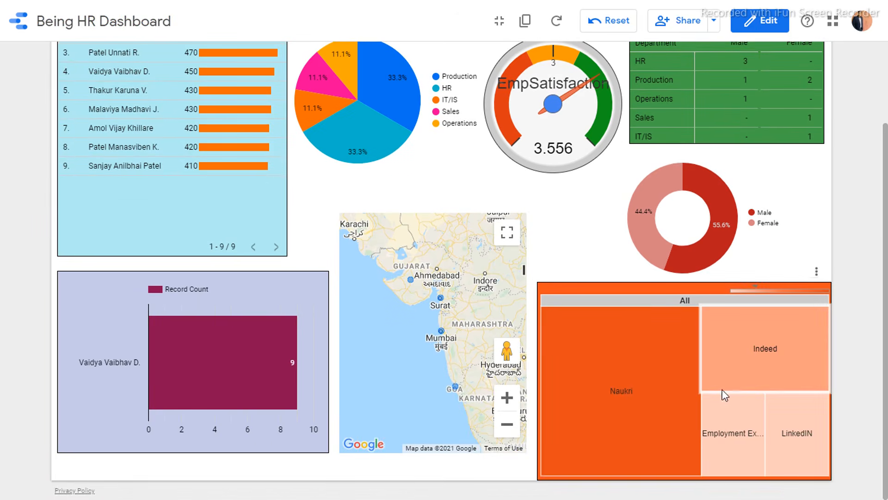
{"action": "mouse_move", "coordinate": [609, 385]}
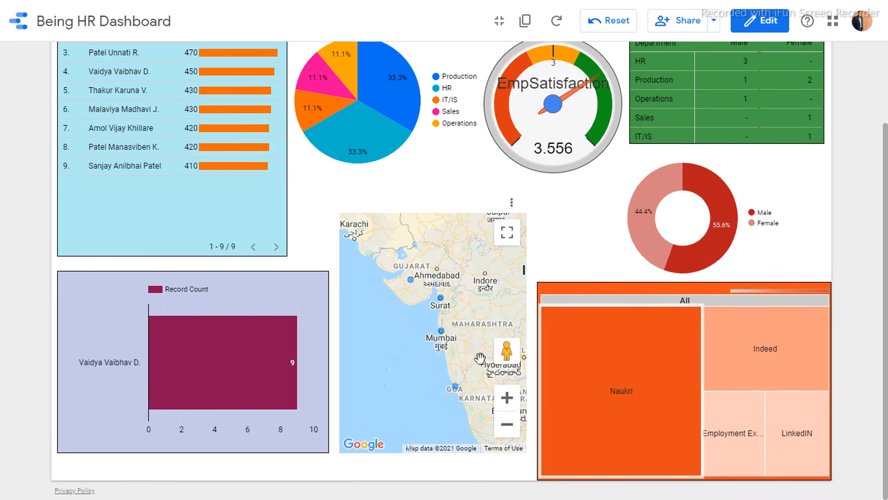
{"action": "mouse_move", "coordinate": [287, 363]}
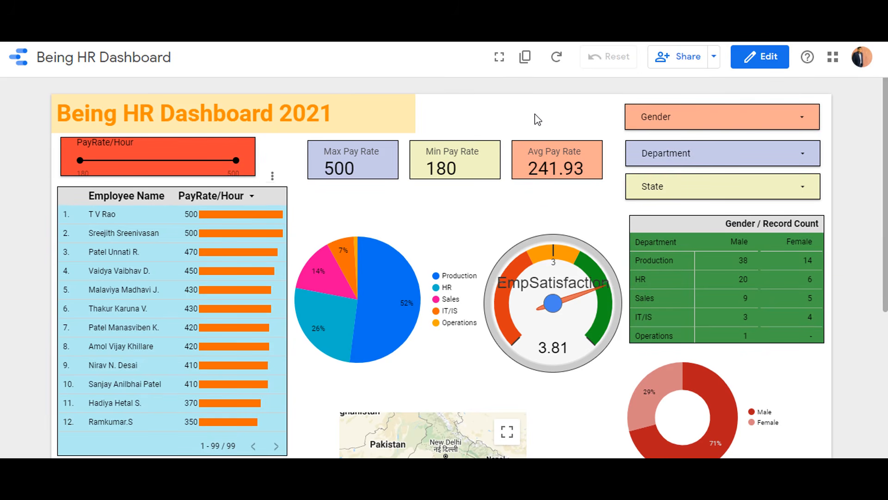
Get the report link, try the Can edit permission in its sharing settings, and cancel without inviting anyone
{"action": "left_click", "coordinate": [713, 59]}
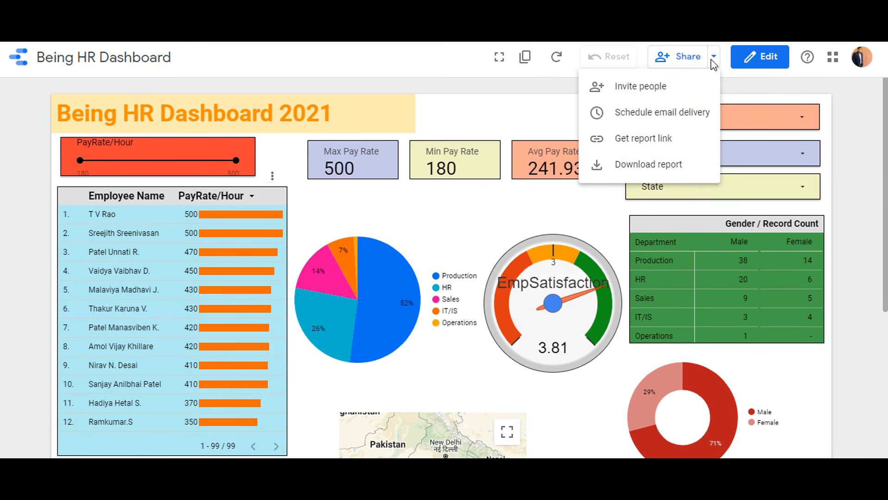
{"action": "left_click", "coordinate": [680, 145]}
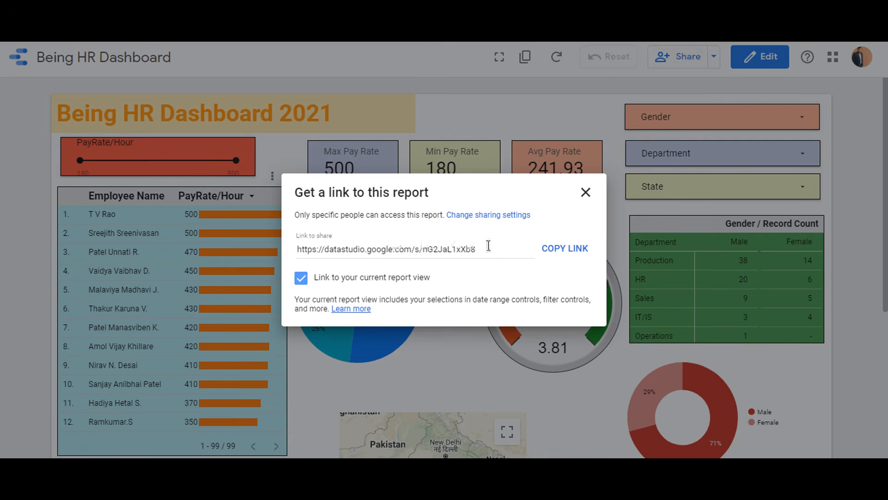
{"action": "left_click", "coordinate": [495, 215]}
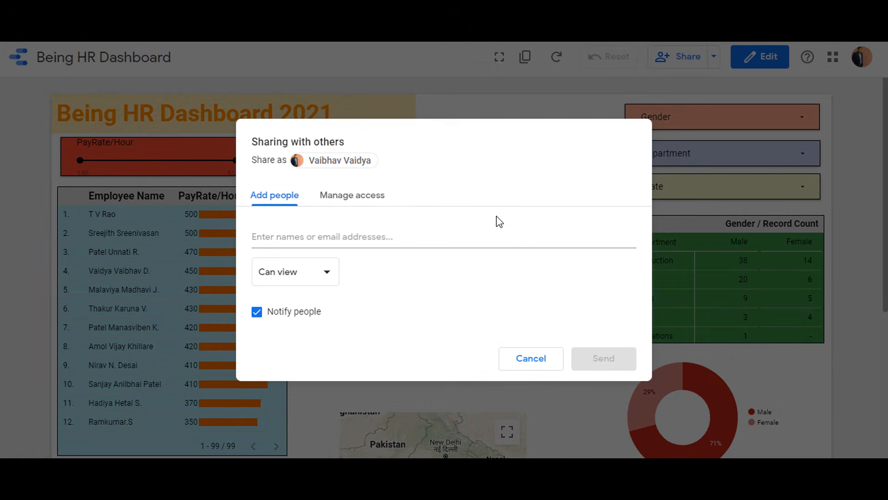
{"action": "left_click", "coordinate": [278, 275]}
{"action": "left_click", "coordinate": [287, 247]}
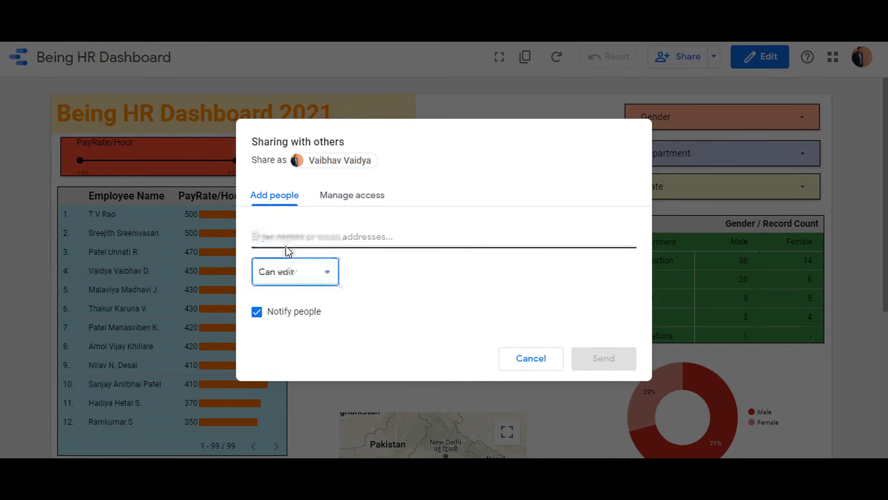
{"action": "left_click", "coordinate": [305, 236]}
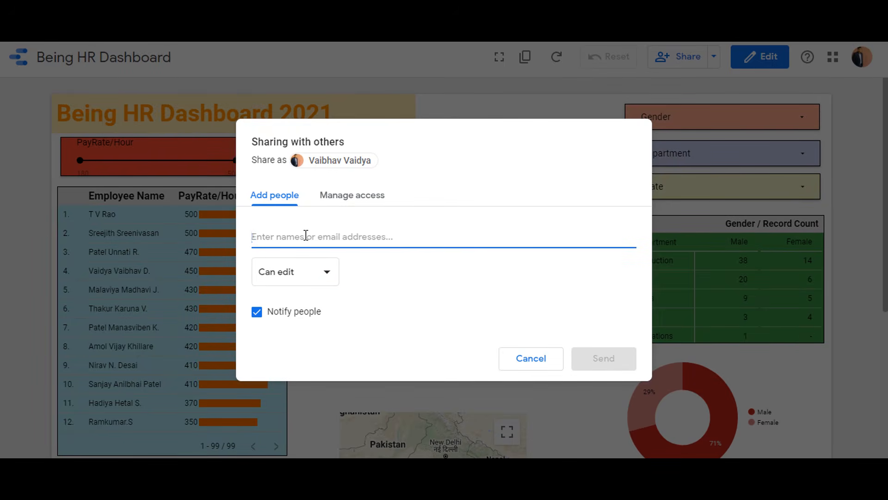
{"action": "left_click", "coordinate": [552, 361]}
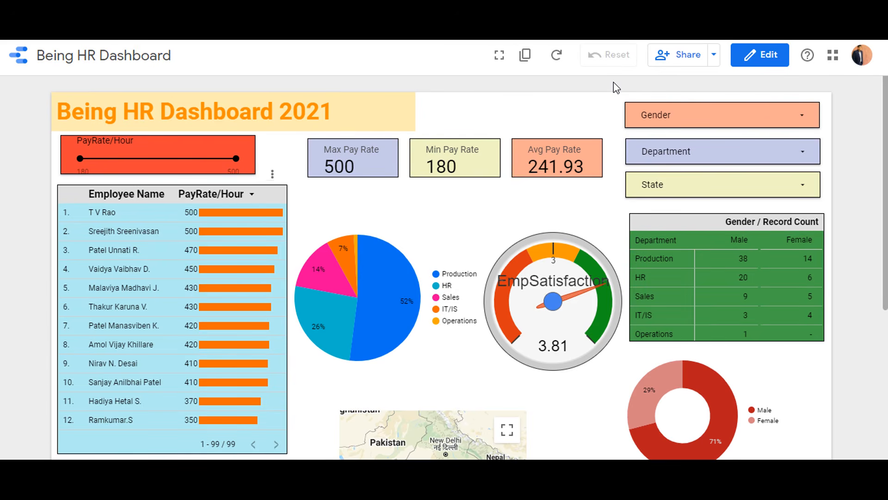
Look over the full dashboard, including the record count bar chart, map and recruitment source treemap
{"action": "scroll", "coordinate": [613, 82], "scroll_direction": "down", "scroll_amount": 5}
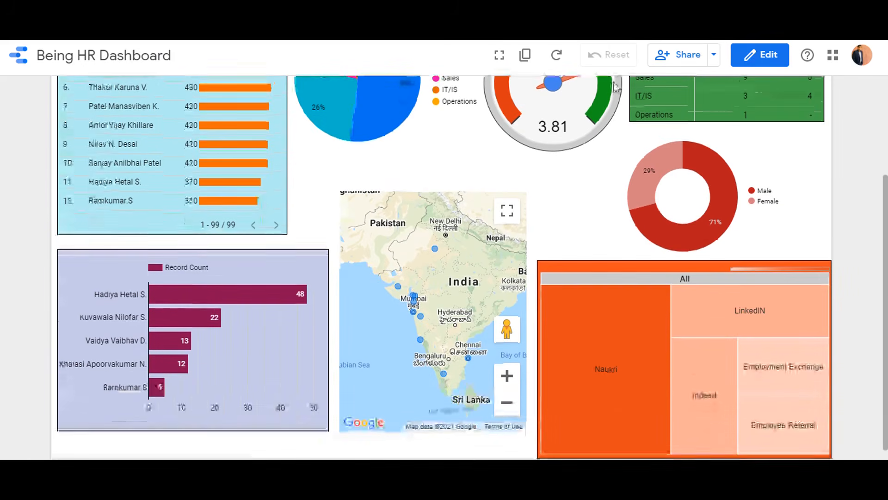
{"action": "scroll", "coordinate": [613, 82], "scroll_direction": "up", "scroll_amount": 1}
{"action": "scroll", "coordinate": [613, 82], "scroll_direction": "up", "scroll_amount": 4}
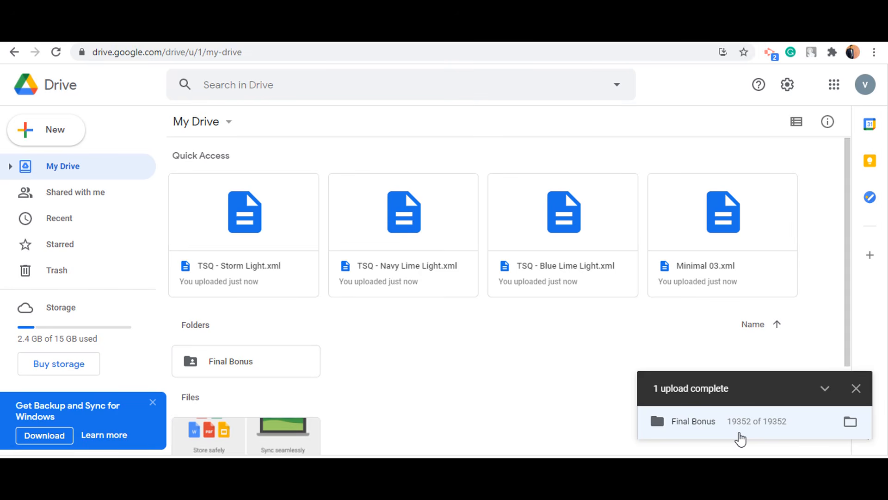
Select the Final Bonus folder in Google Drive, switch to File Explorer, and open the Creative resume template under Complete PPTs, RESUME
{"action": "left_click", "coordinate": [289, 359]}
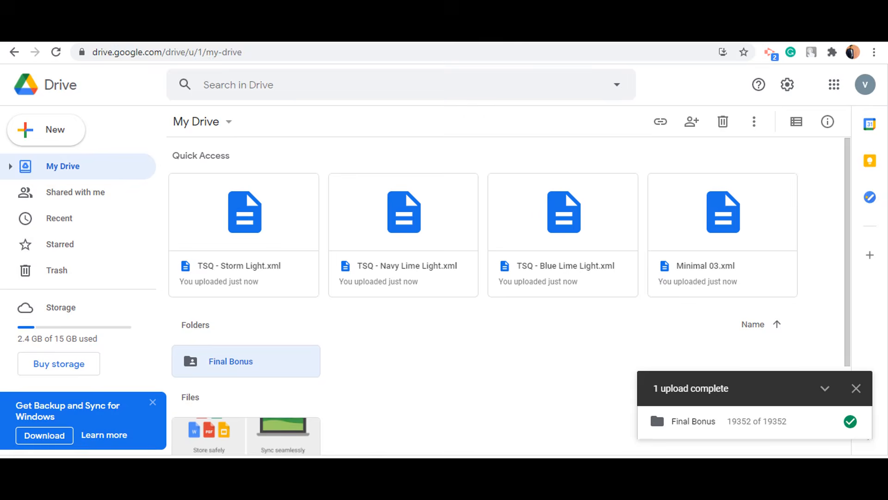
{"action": "mouse_move", "coordinate": [367, 494]}
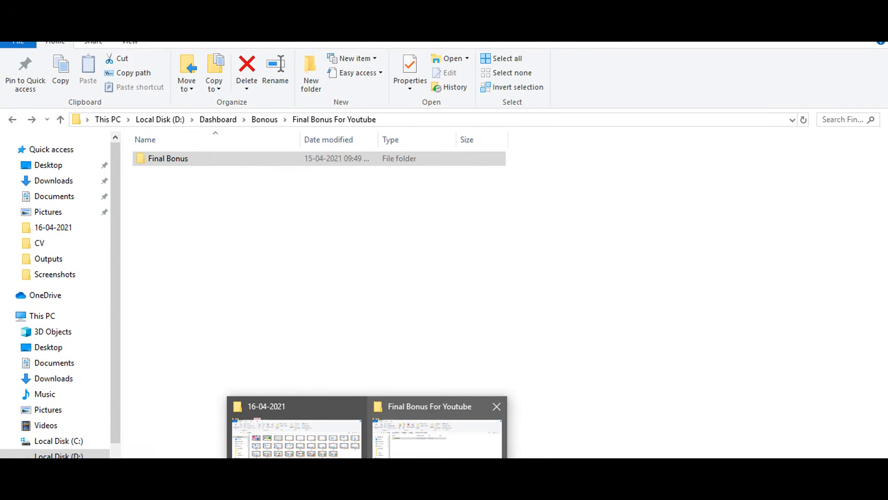
{"action": "left_click", "coordinate": [437, 444]}
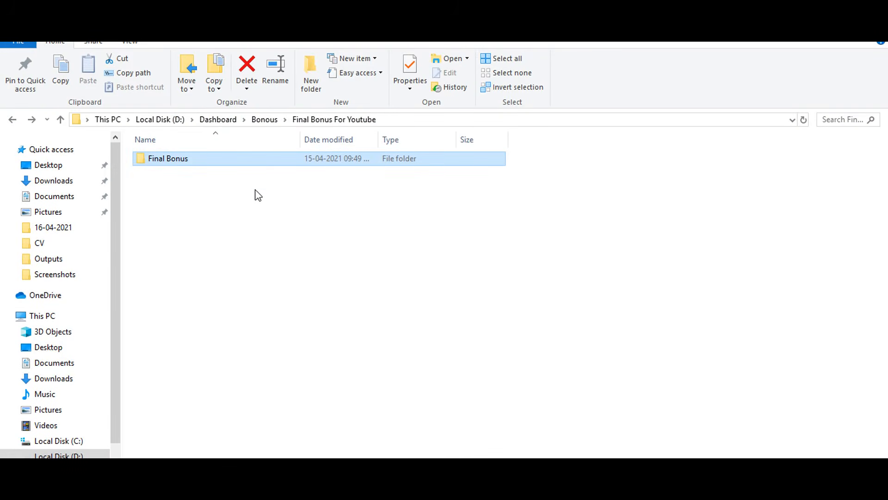
{"action": "double_click", "coordinate": [254, 158]}
{"action": "double_click", "coordinate": [254, 158]}
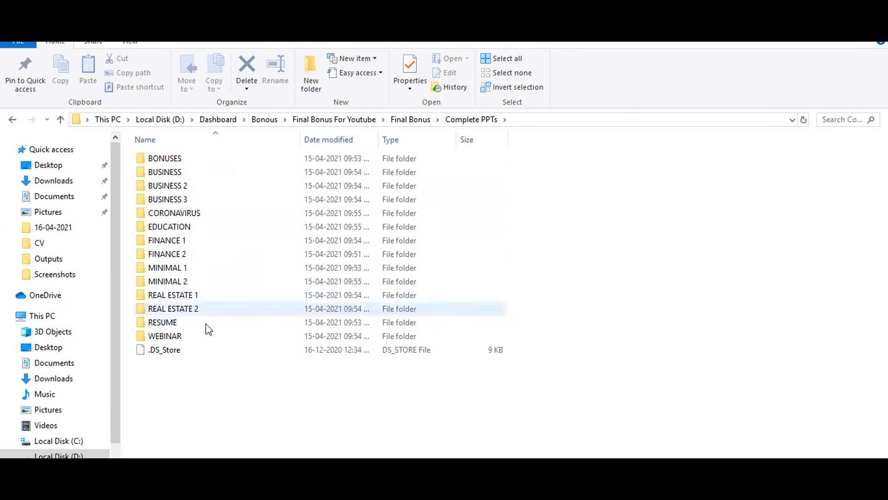
{"action": "double_click", "coordinate": [204, 324]}
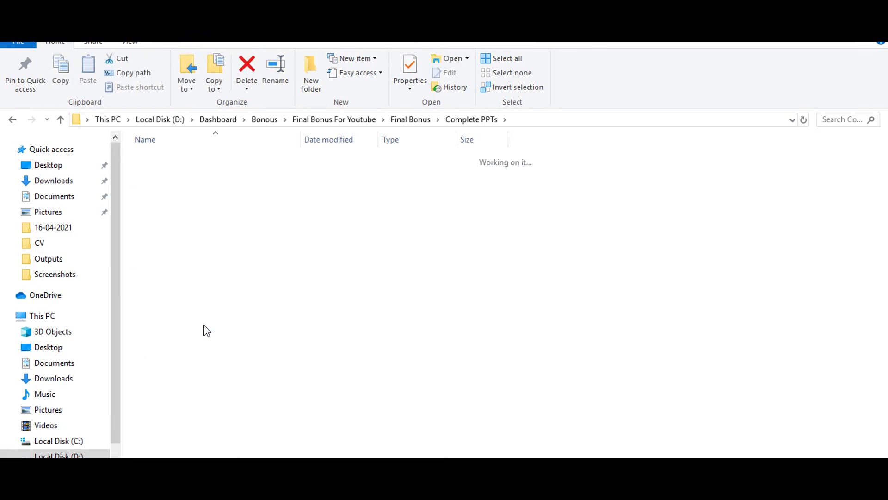
{"action": "double_click", "coordinate": [182, 167]}
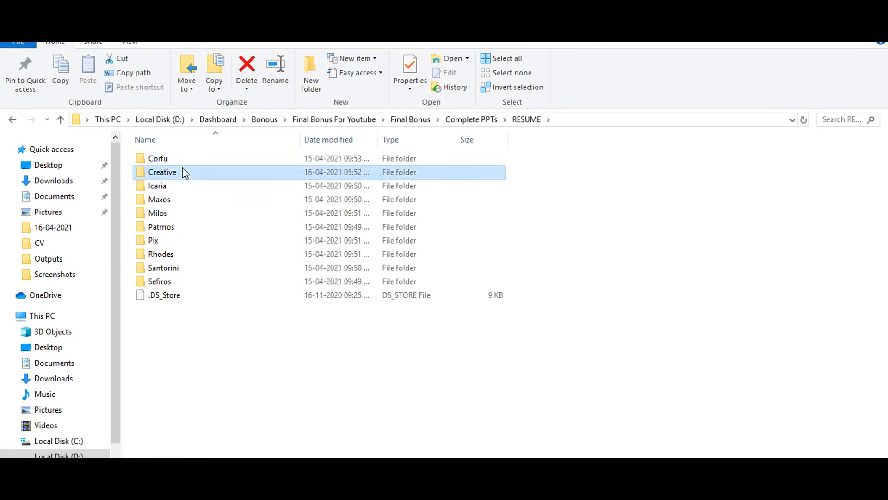
{"action": "double_click", "coordinate": [185, 172]}
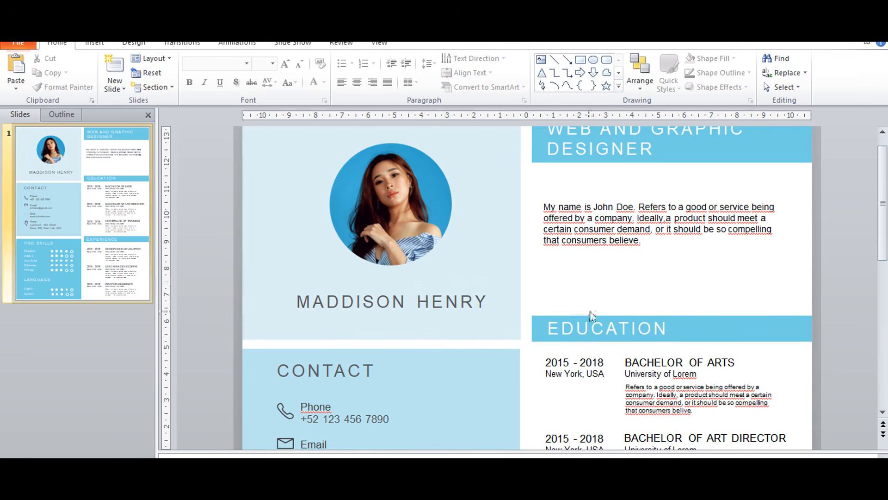
Examine the resume template's profile, contact, education, skills, language and experience sections in PowerPoint
{"action": "scroll", "coordinate": [593, 317], "scroll_direction": "up", "scroll_amount": 1}
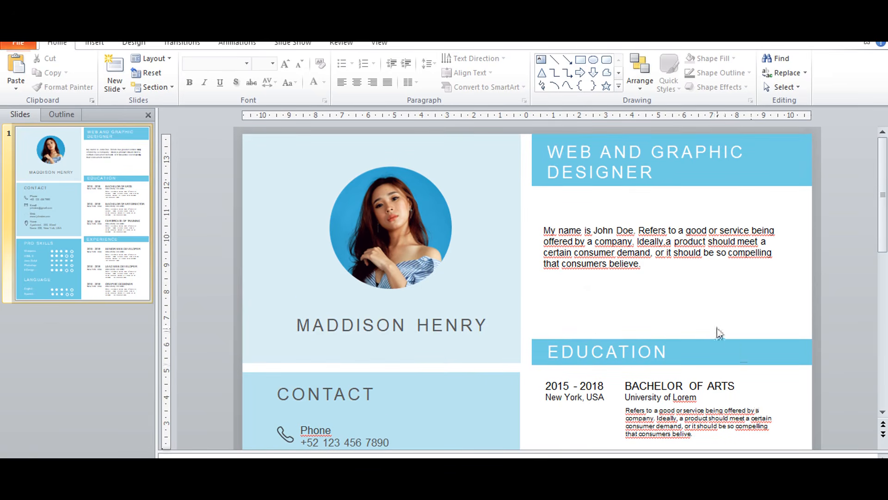
{"action": "scroll", "coordinate": [714, 327], "scroll_direction": "down", "scroll_amount": 3}
{"action": "scroll", "coordinate": [714, 328], "scroll_direction": "down", "scroll_amount": 9}
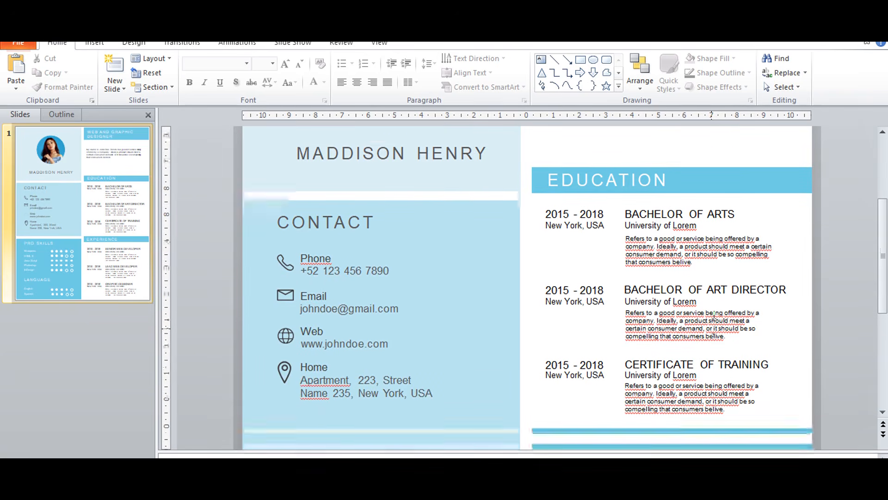
{"action": "scroll", "coordinate": [713, 328], "scroll_direction": "down", "scroll_amount": 5}
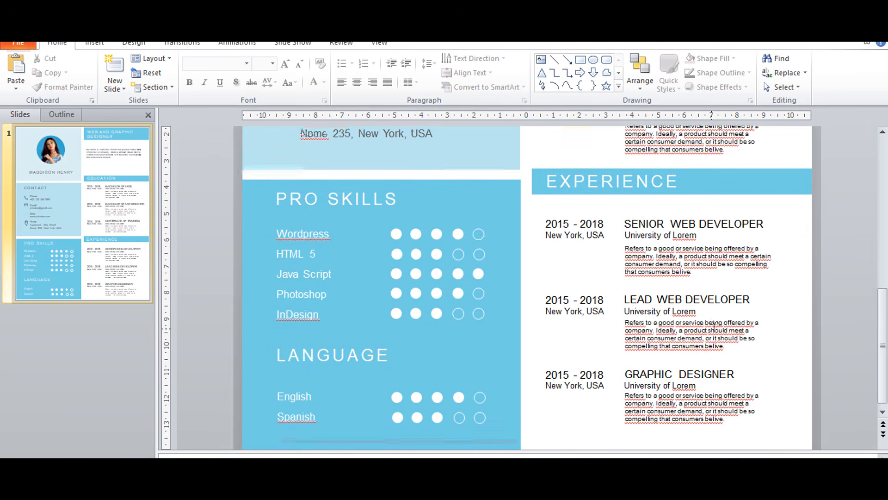
{"action": "scroll", "coordinate": [714, 329], "scroll_direction": "up", "scroll_amount": 3}
{"action": "scroll", "coordinate": [714, 330], "scroll_direction": "up", "scroll_amount": 8}
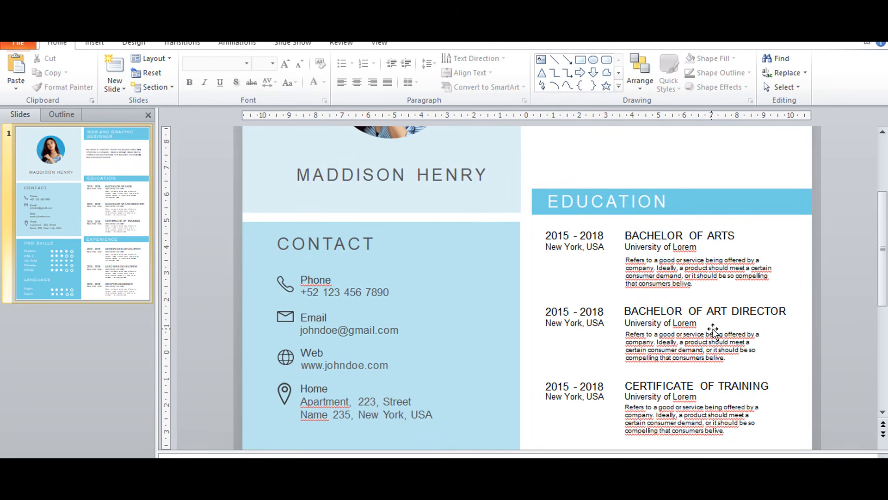
{"action": "scroll", "coordinate": [714, 329], "scroll_direction": "up", "scroll_amount": 3}
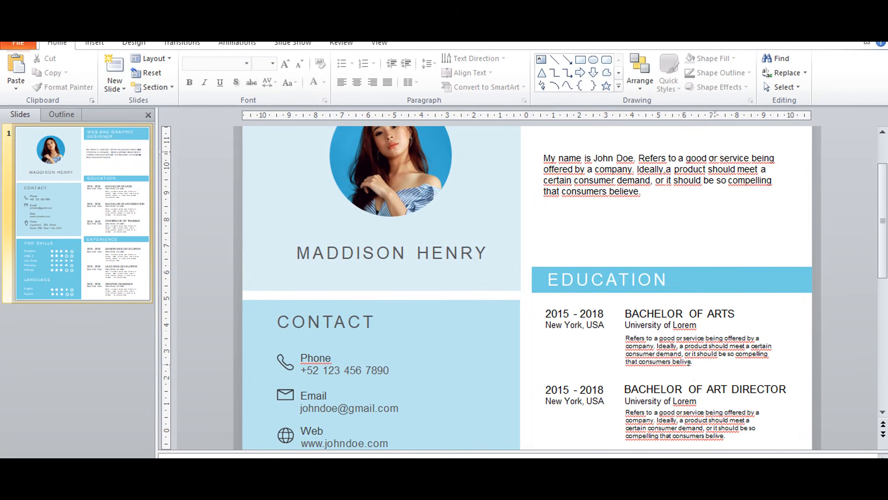